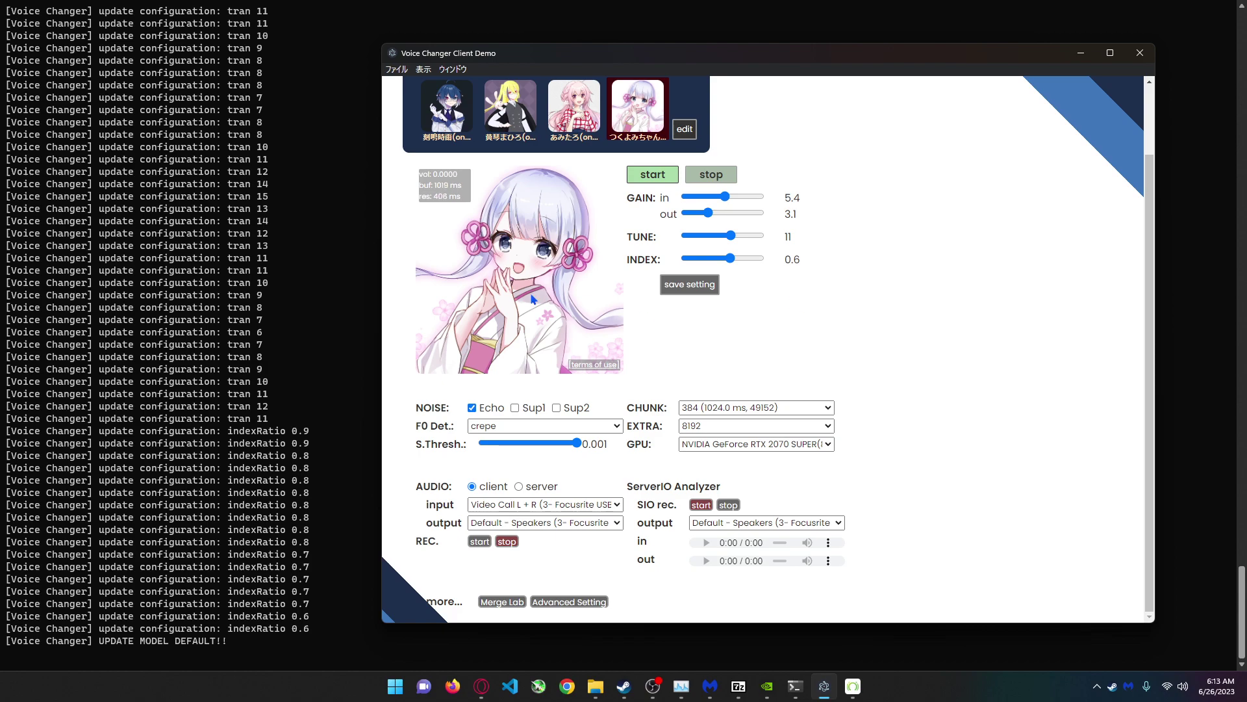
Load the あみたろ model from slot 2 as the active voice model.
mouse_move(620, 55)
mouse_down()
mouse_move(479, 42)
mouse_move(601, 150)
mouse_up()
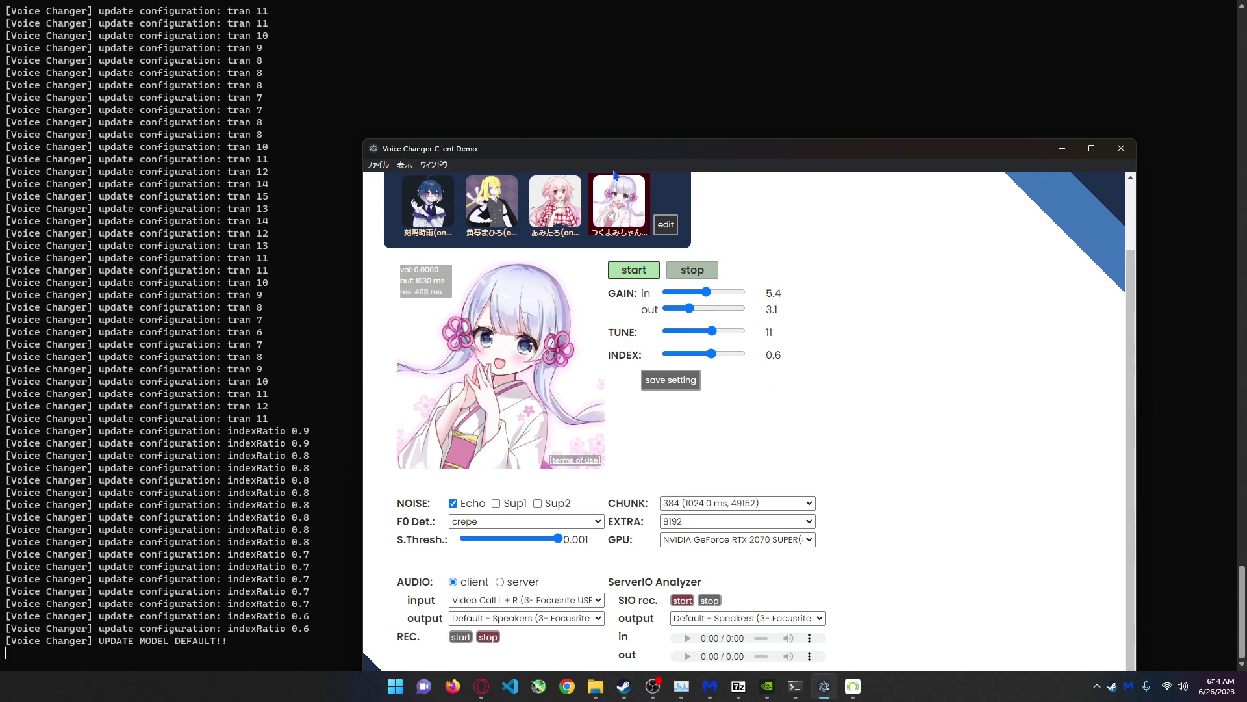
click(537, 187)
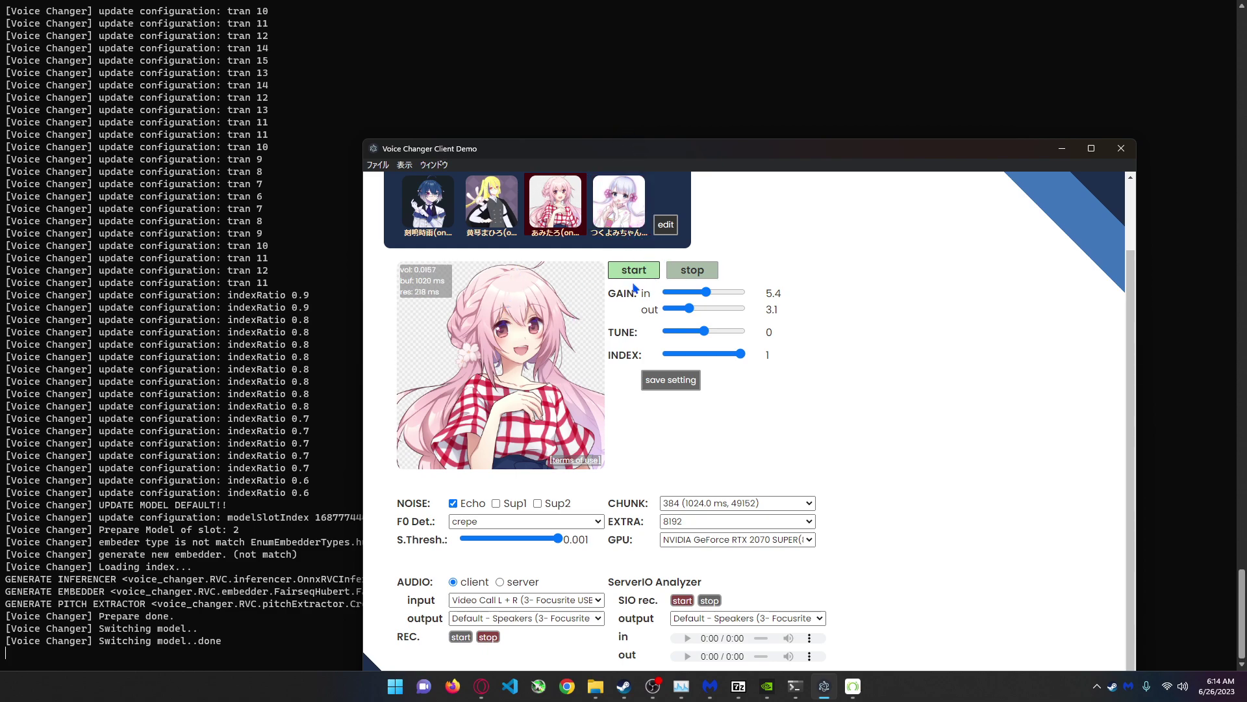
Set the TUNE slider to 12 and launch Voicemod through Start menu search.
drag(706, 331, 713, 332)
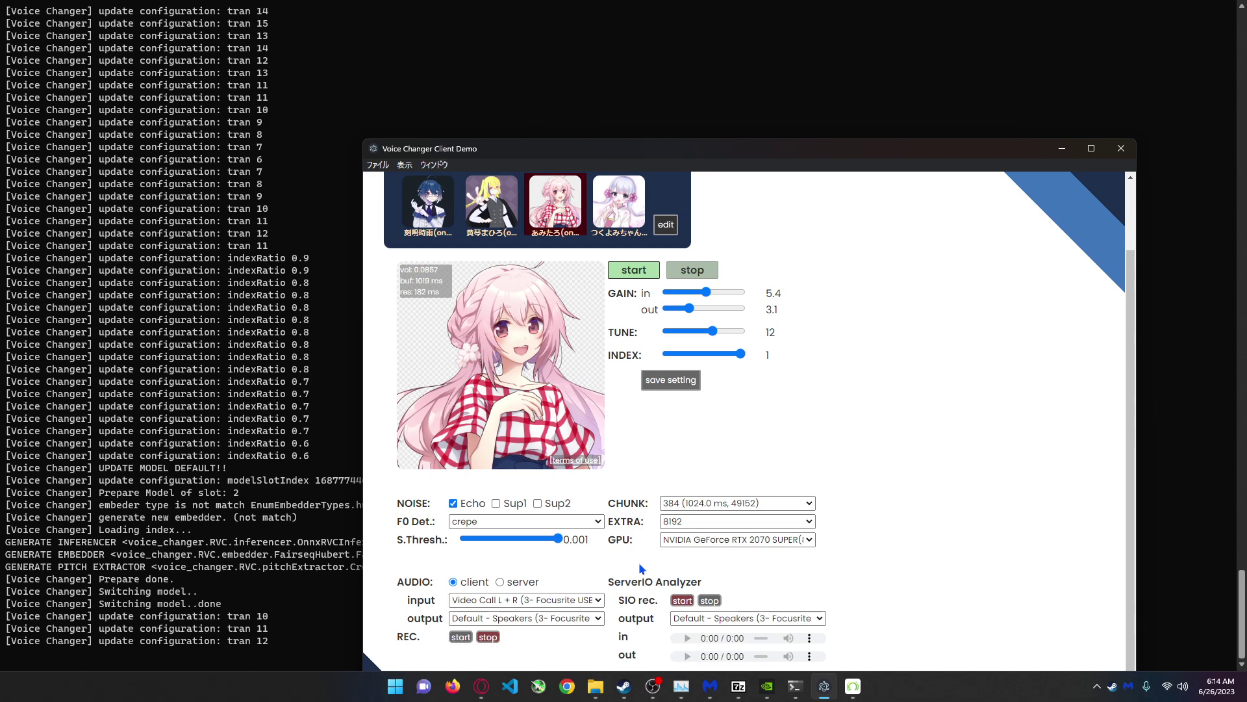
click(395, 686)
text(voicemod)
key(Return)
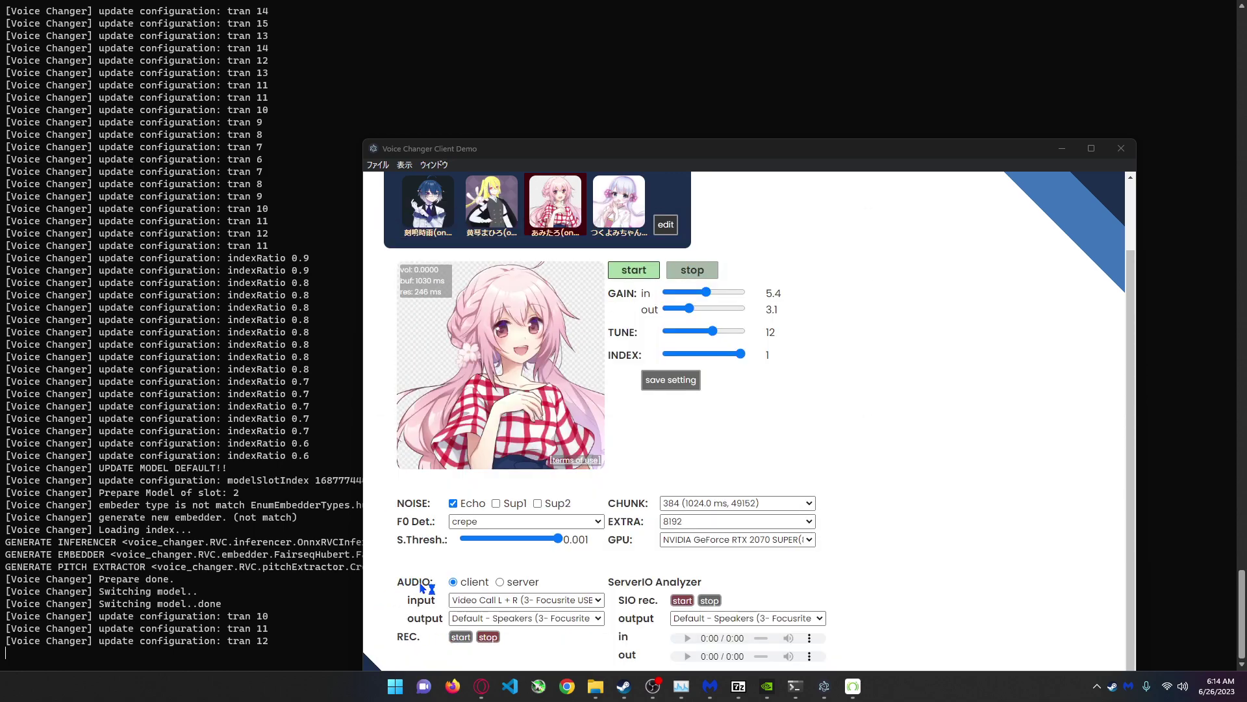
drag(593, 154, 588, 124)
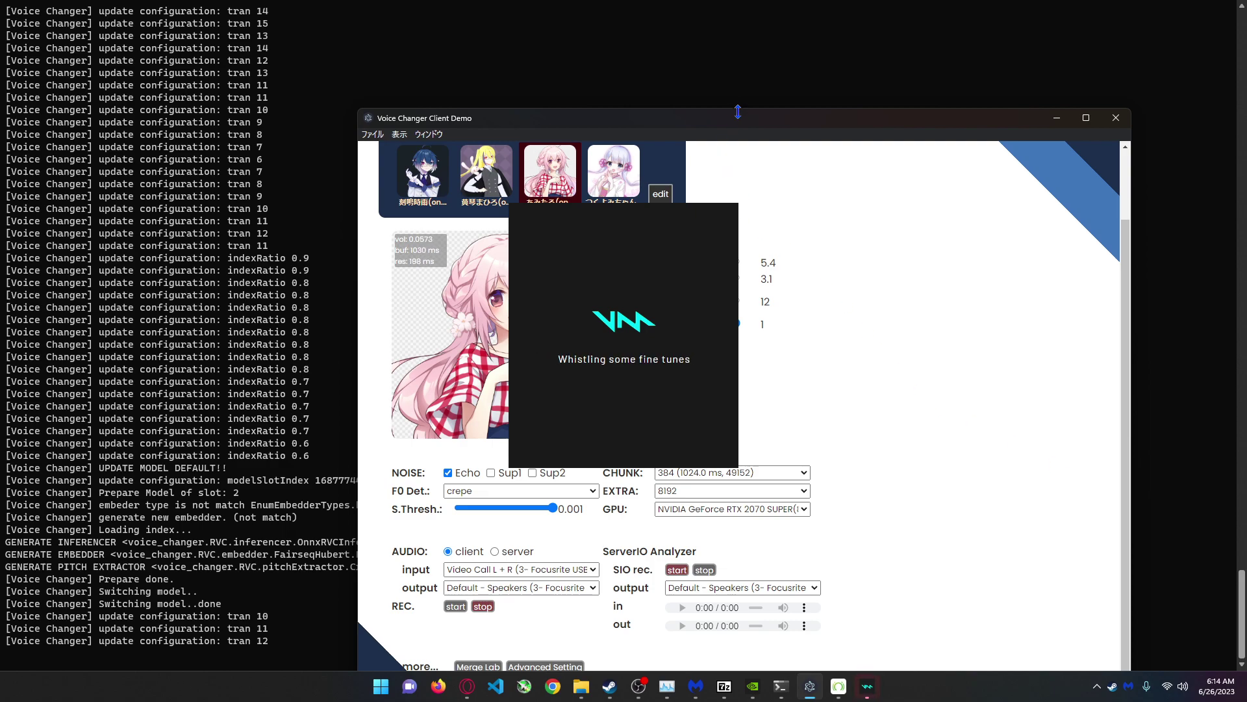
Check the AUDIO input device list and keep the current input unchanged.
drag(737, 121, 570, 114)
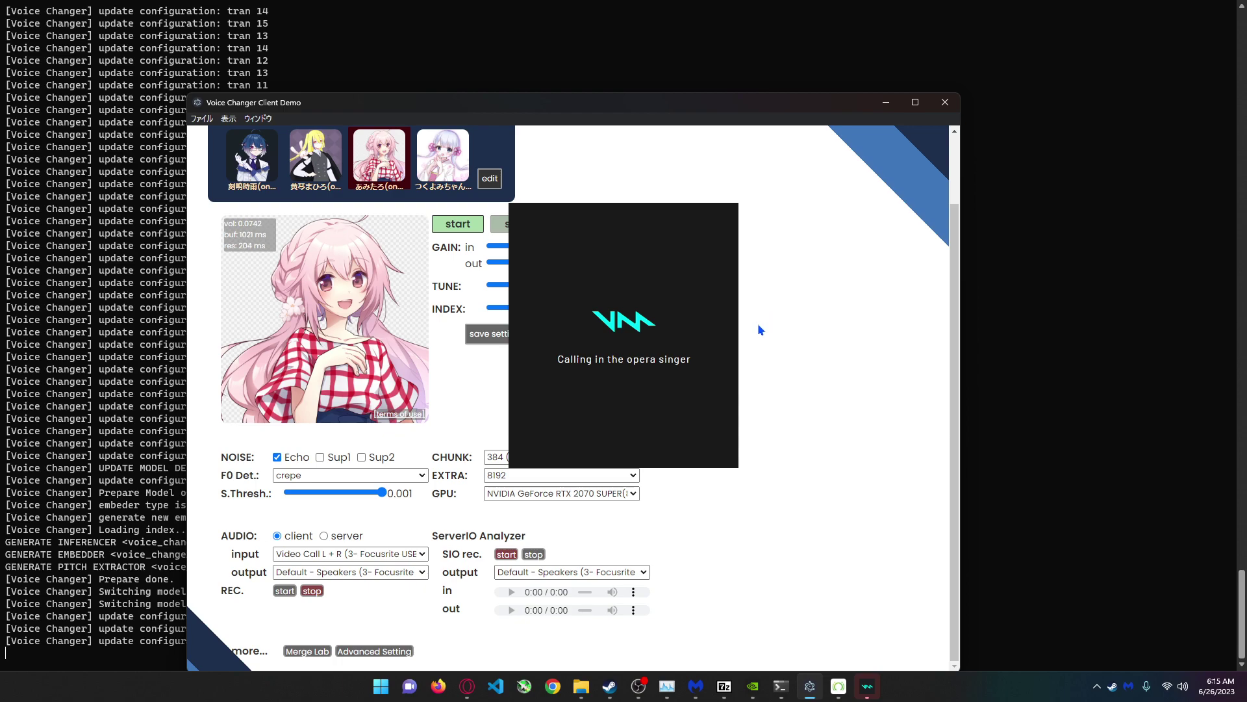
click(410, 554)
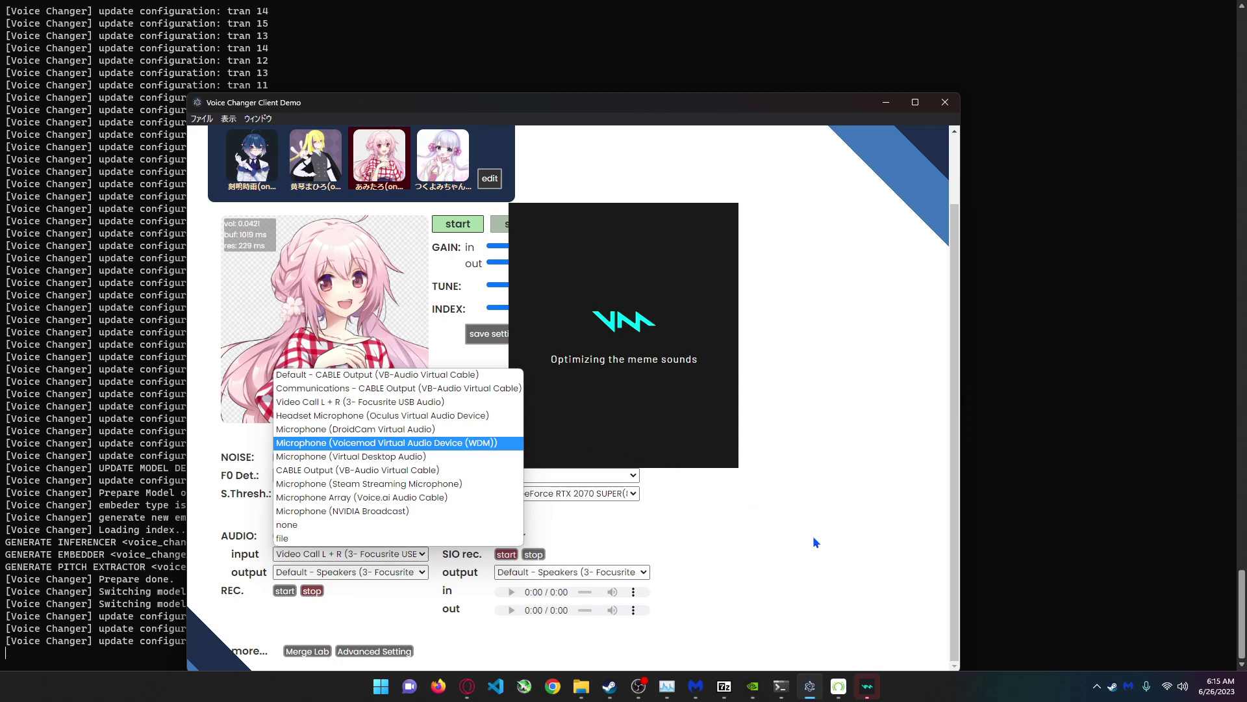
click(405, 595)
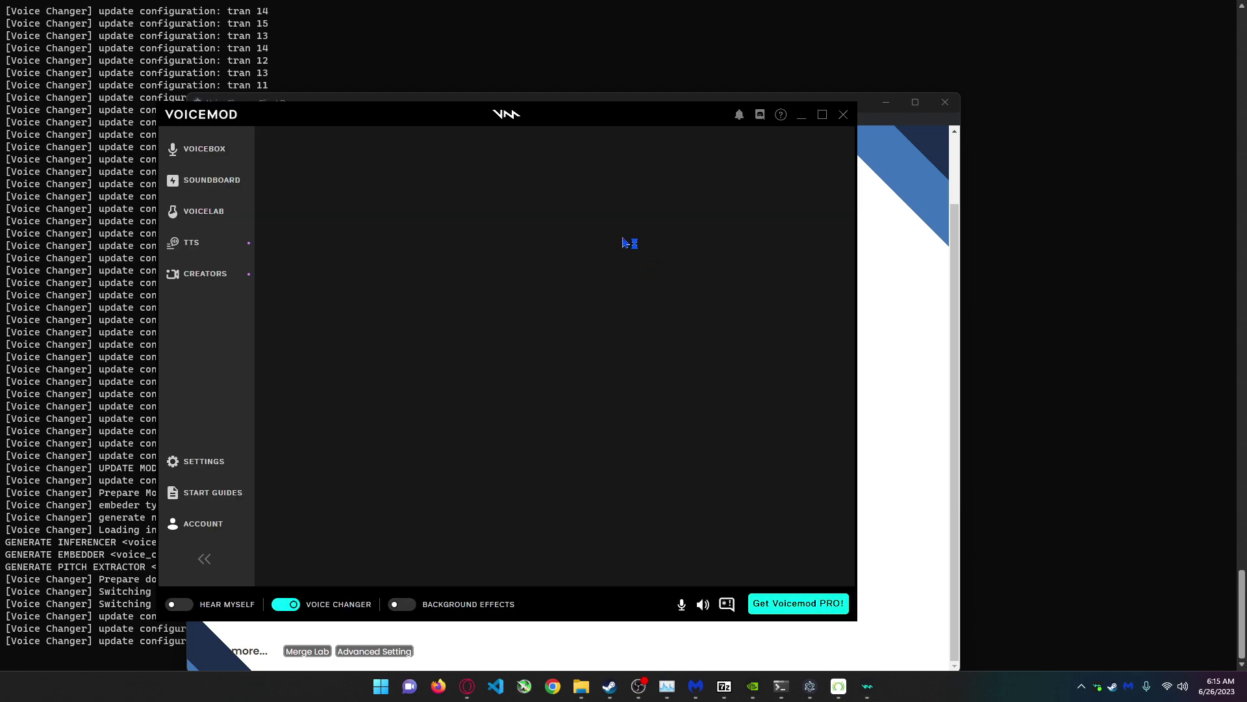
Set the client's audio input to Microphone (Voicemod Virtual Audio Device).
drag(328, 115, 693, 113)
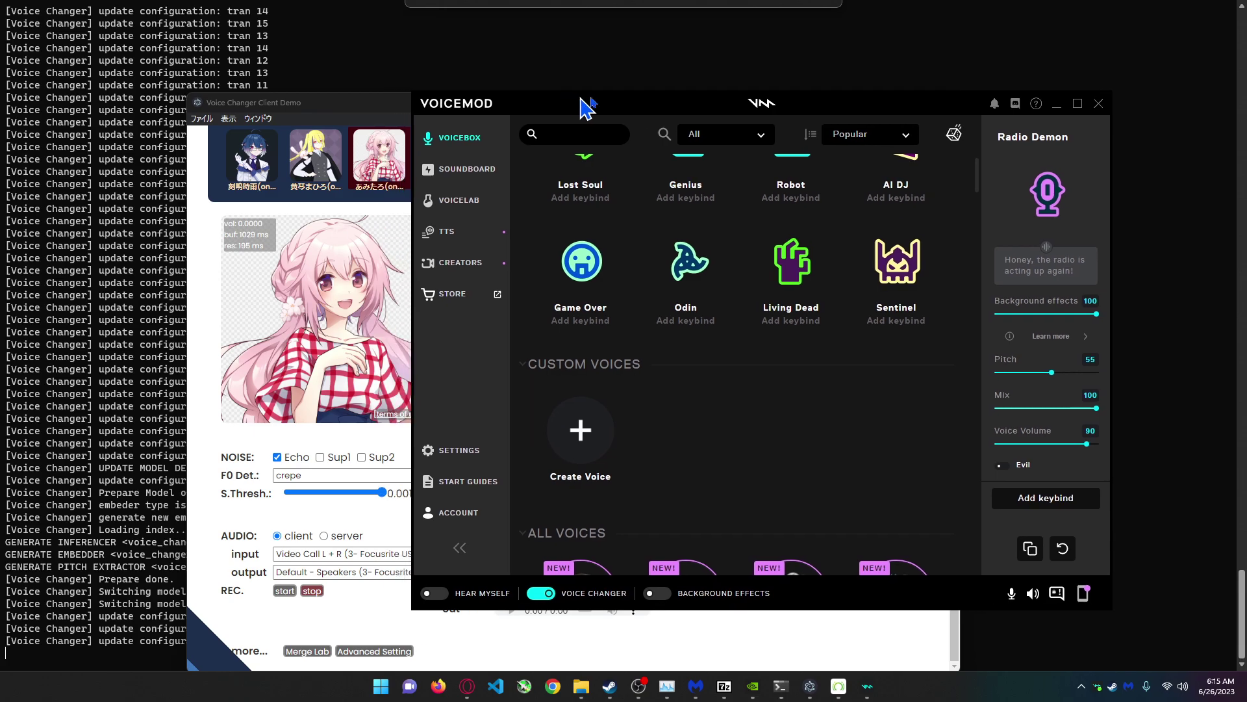
scroll(698, 416, up, 5)
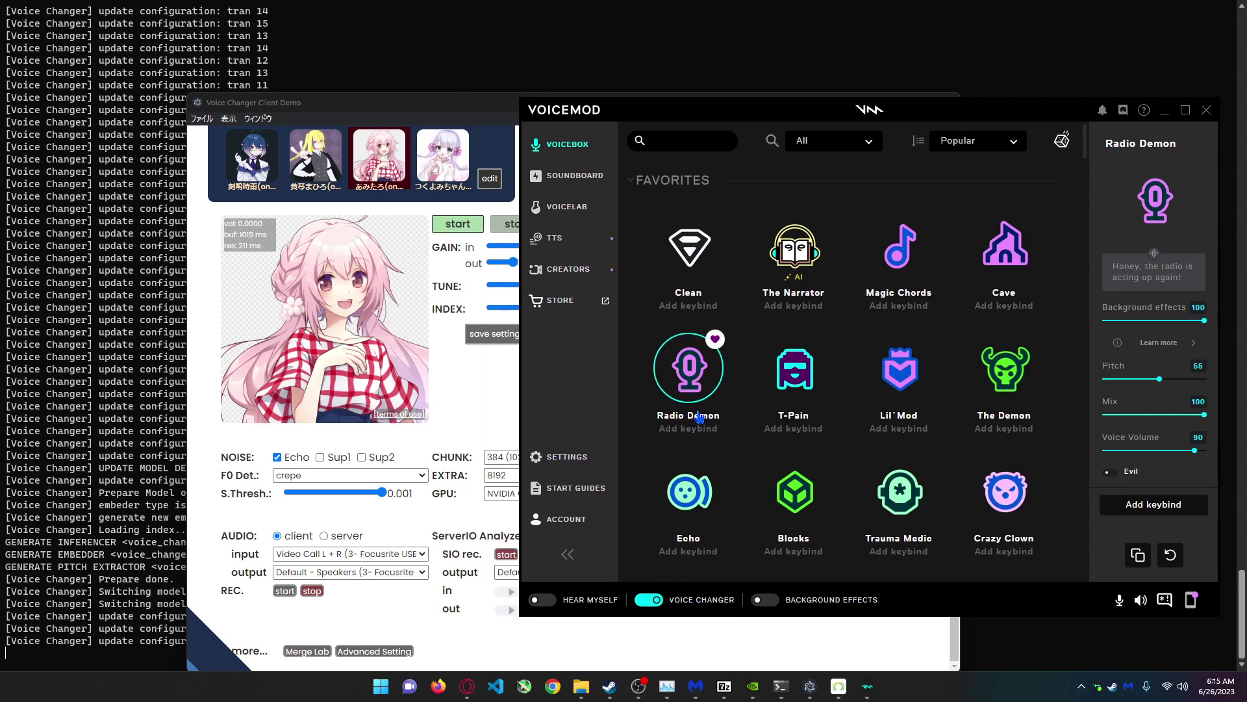
scroll(697, 417, down, 5)
scroll(741, 390, down, 5)
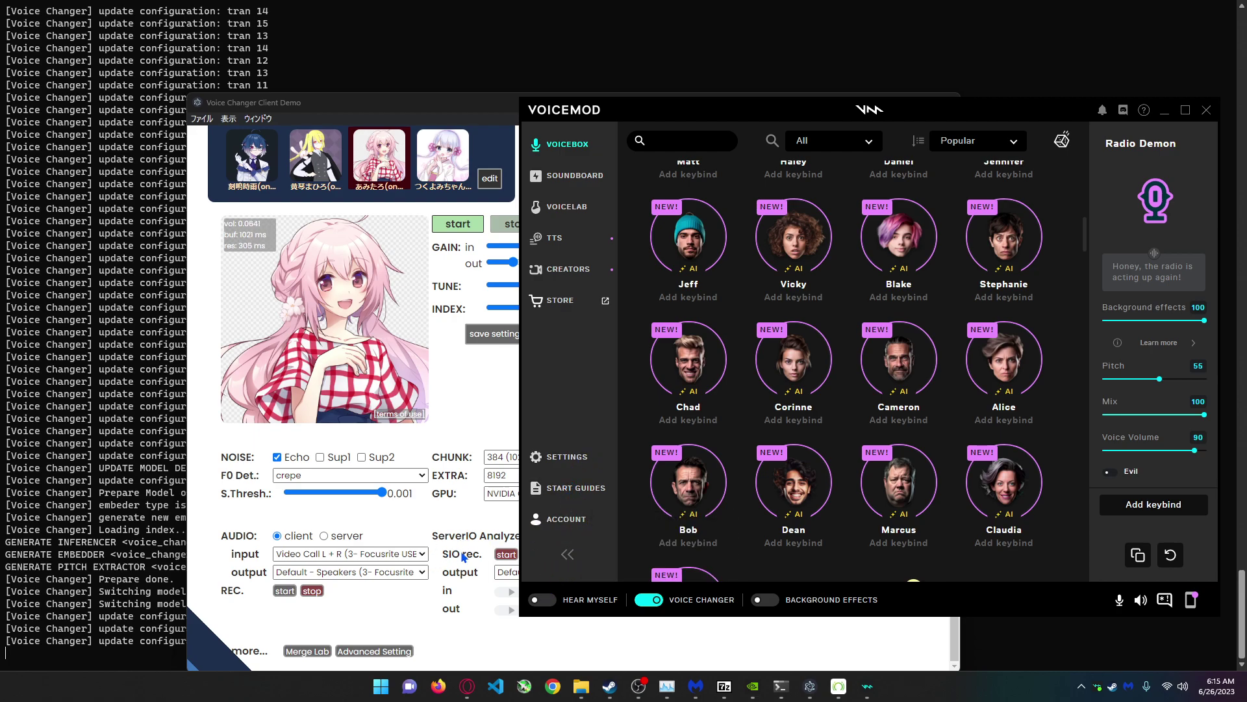
click(384, 553)
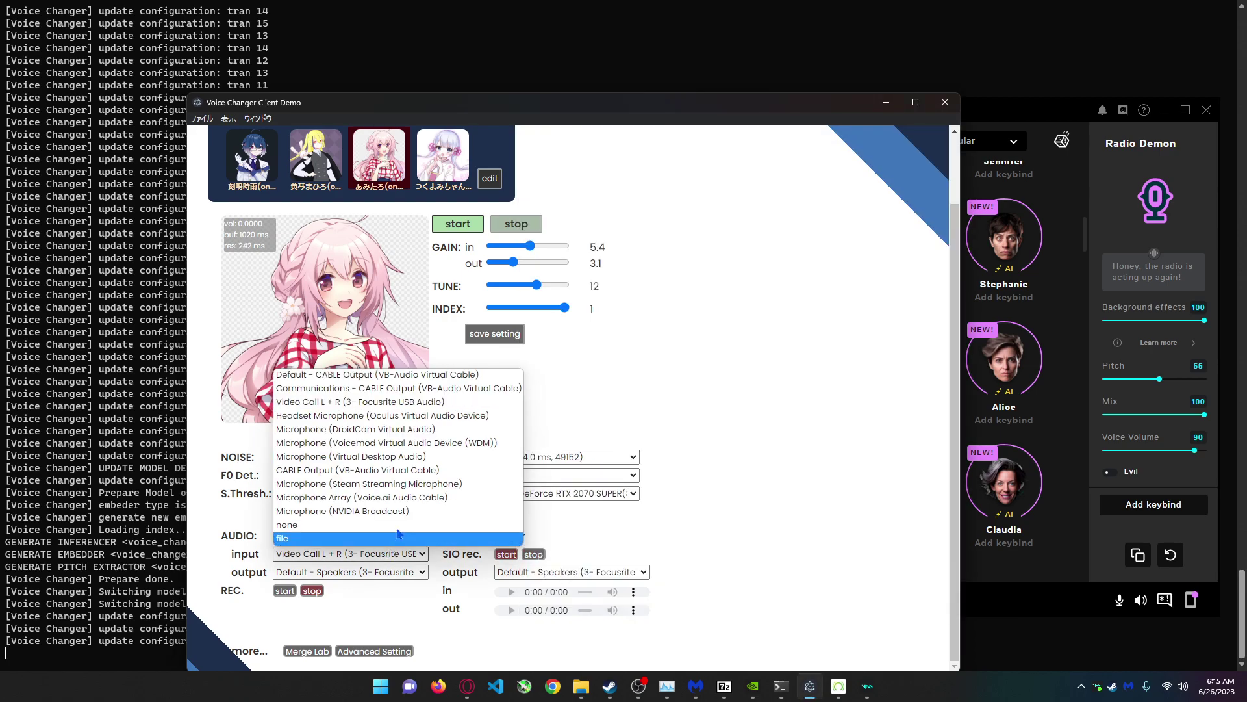
click(405, 445)
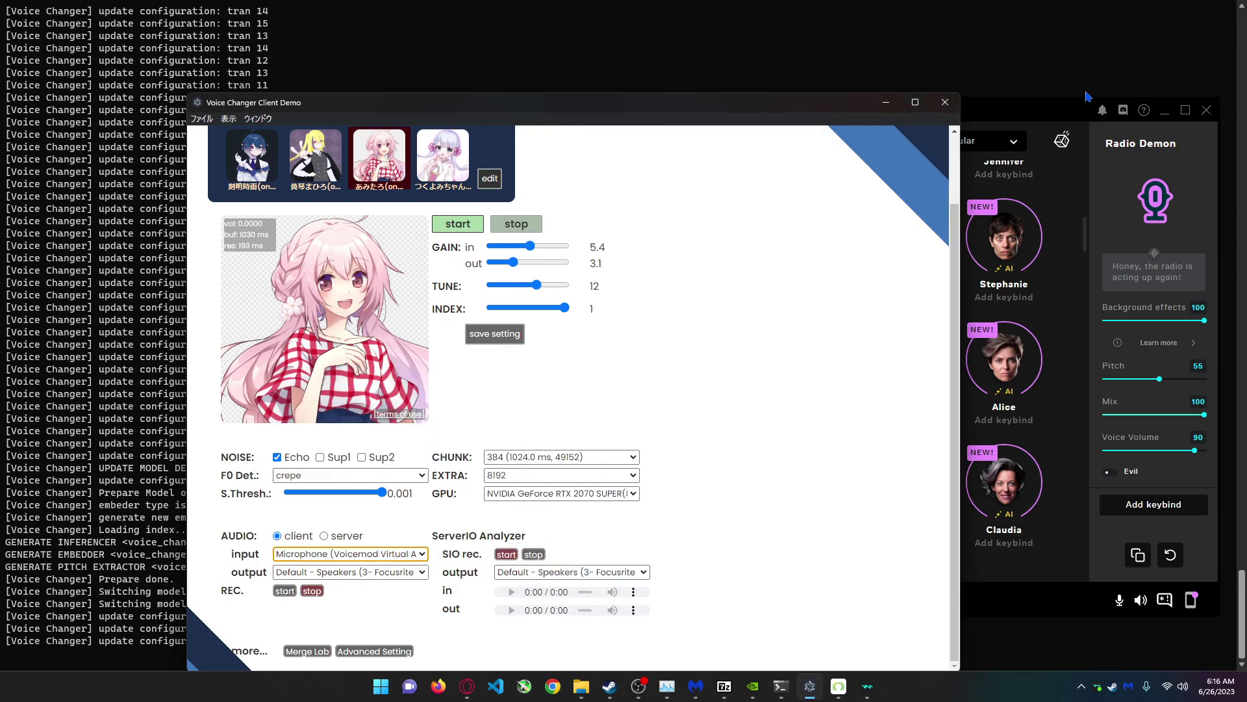
Select the Corinne AI voice in Voicemod's Voicebox.
drag(1010, 118, 997, 103)
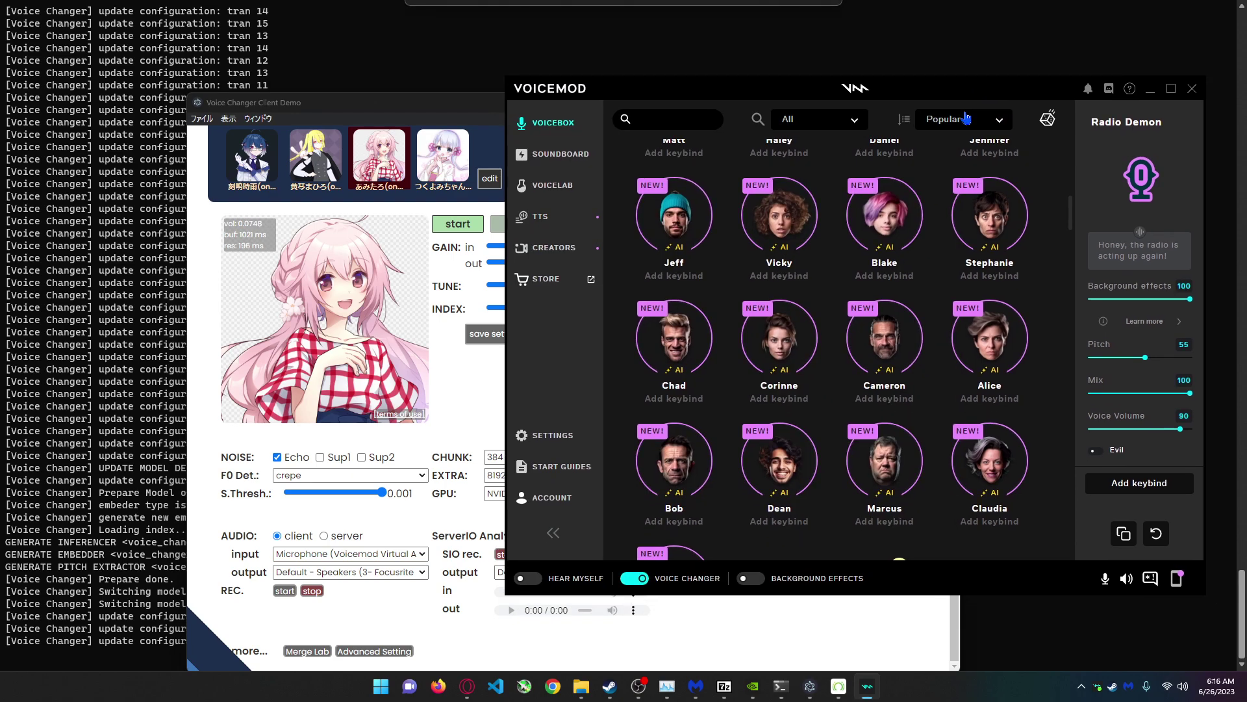
click(787, 343)
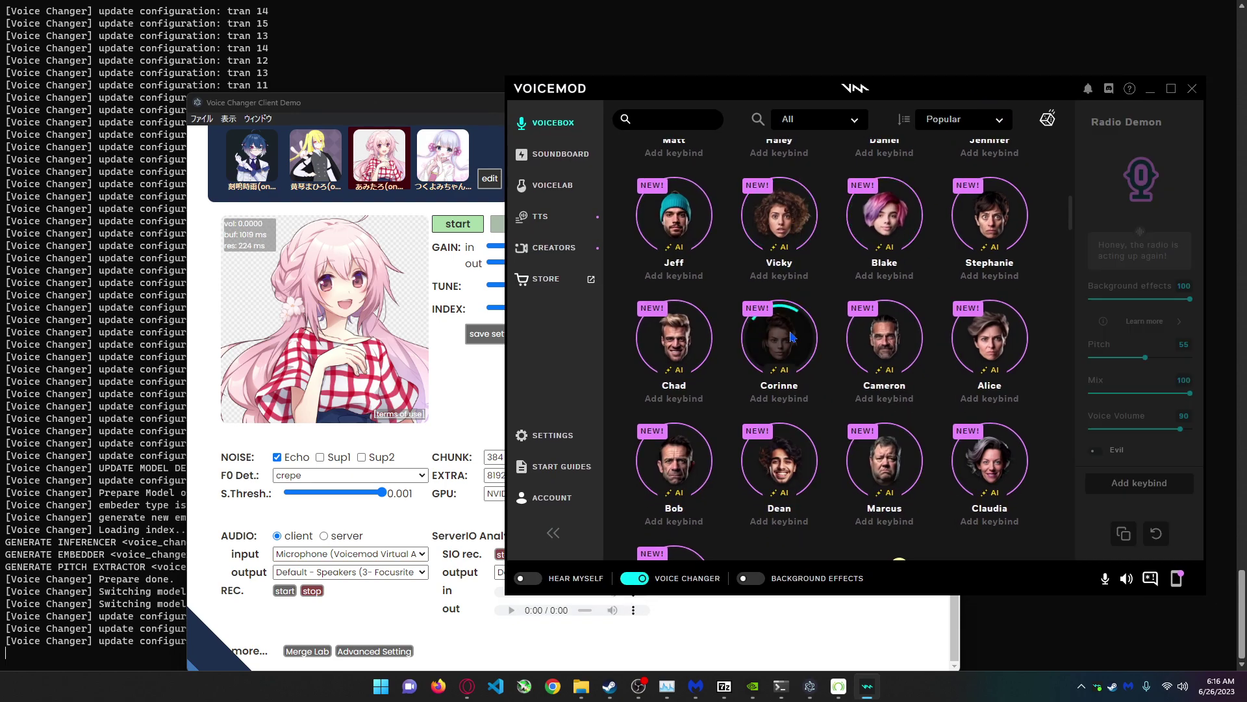
scroll(877, 341, down, 1)
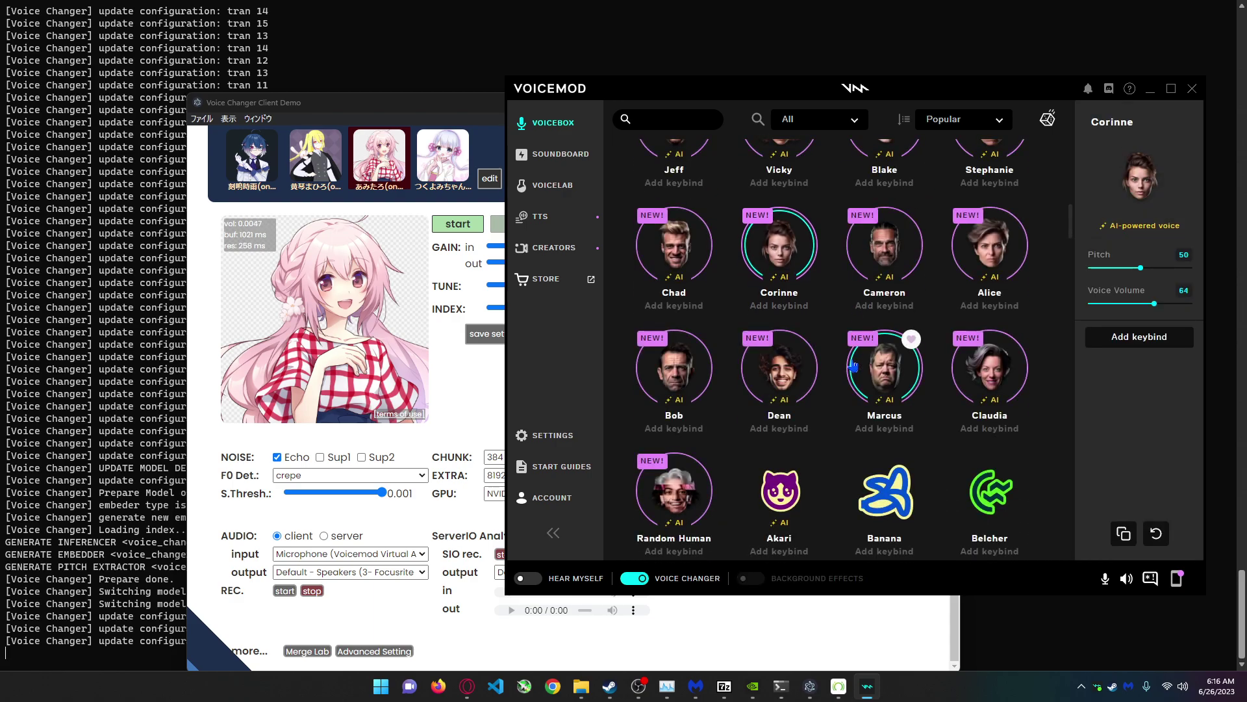
click(475, 381)
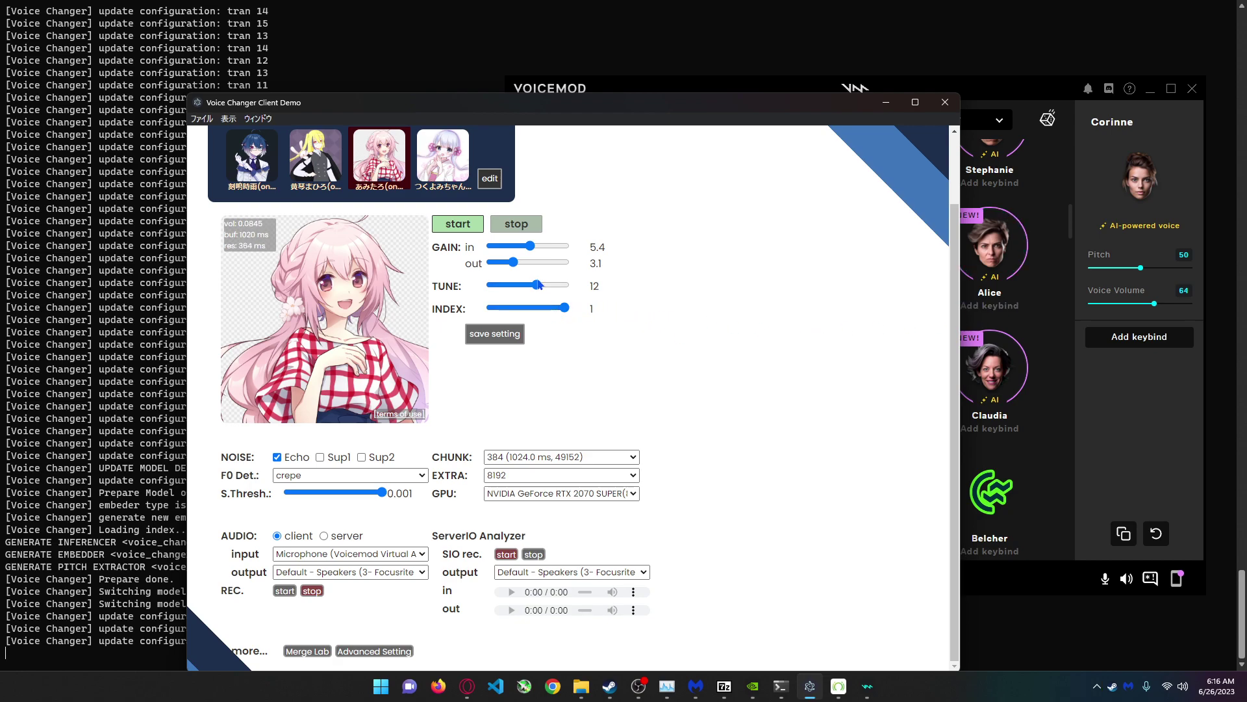
Try different TUNE values on the voice changer, including -8 and -2.
drag(534, 288, 521, 286)
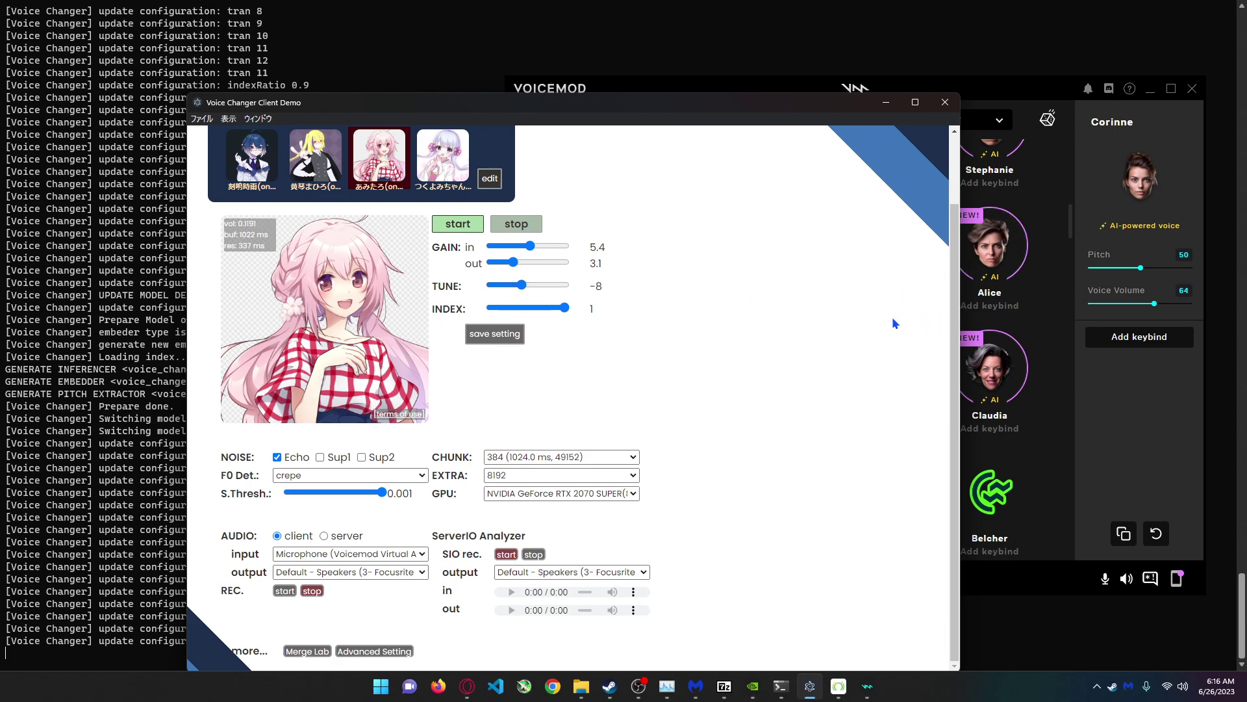
click(520, 286)
drag(520, 291, 527, 291)
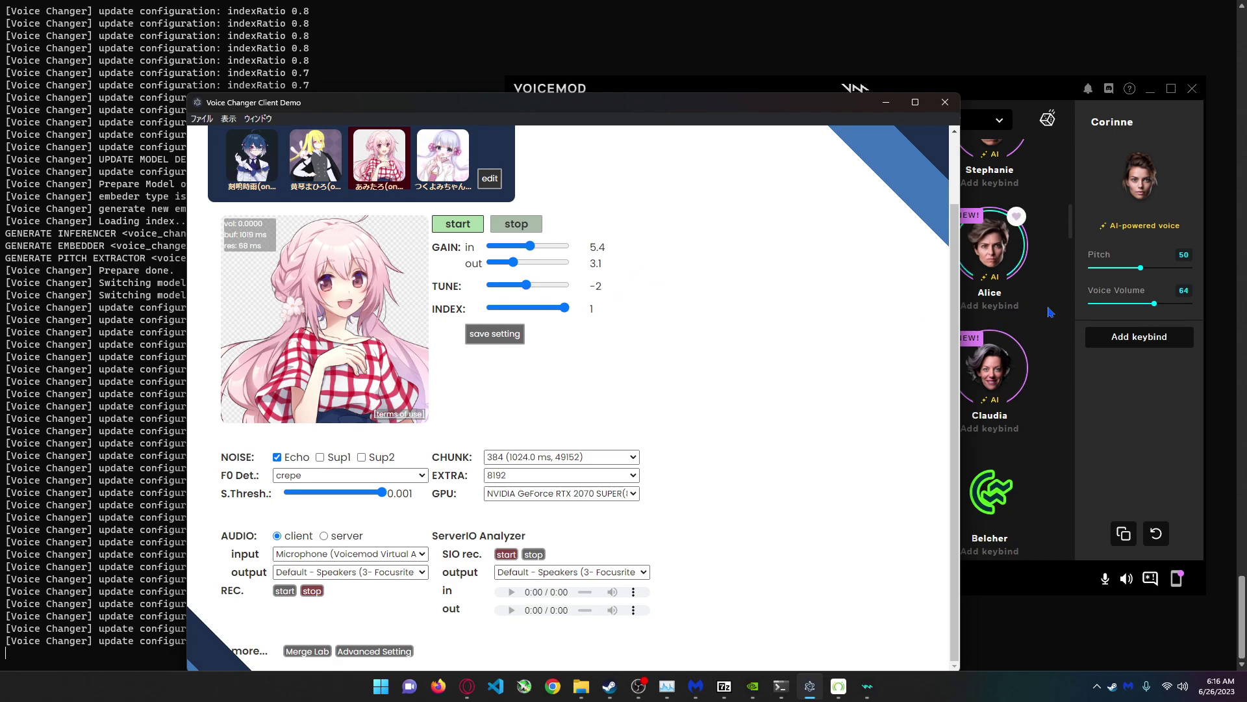
Select the Blake AI voice card in Voicemod.
click(1056, 333)
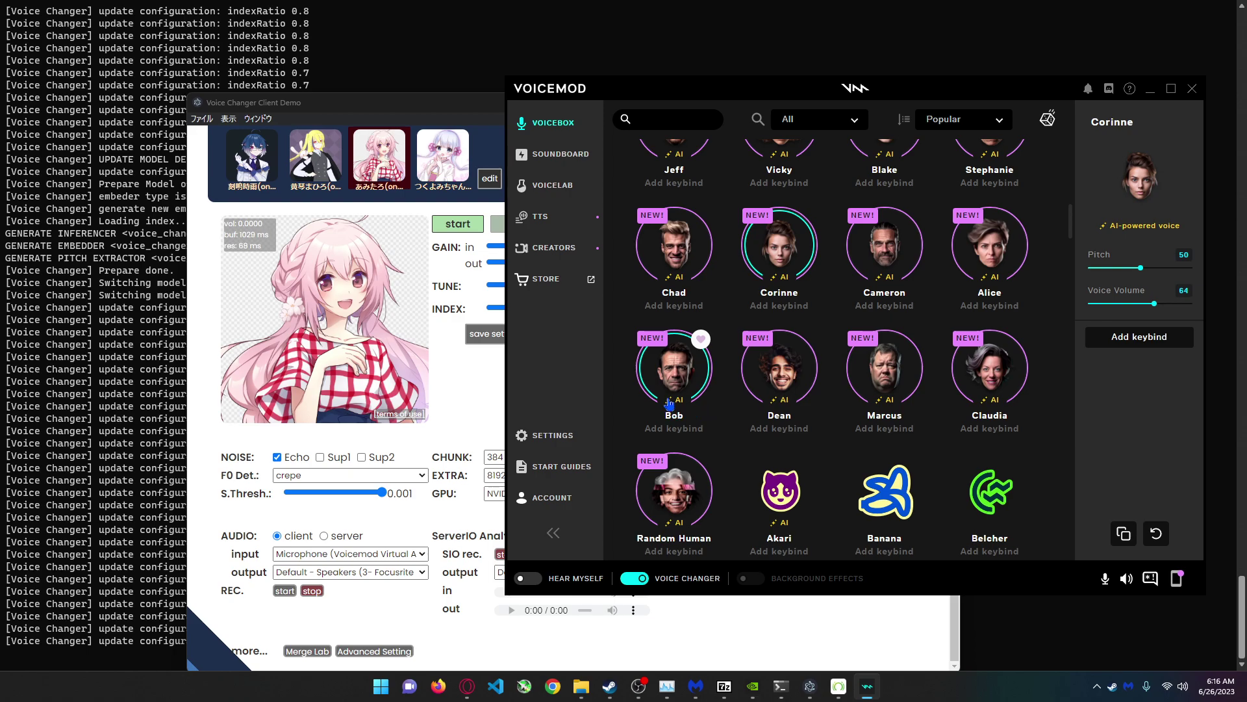
scroll(790, 348, up, 1)
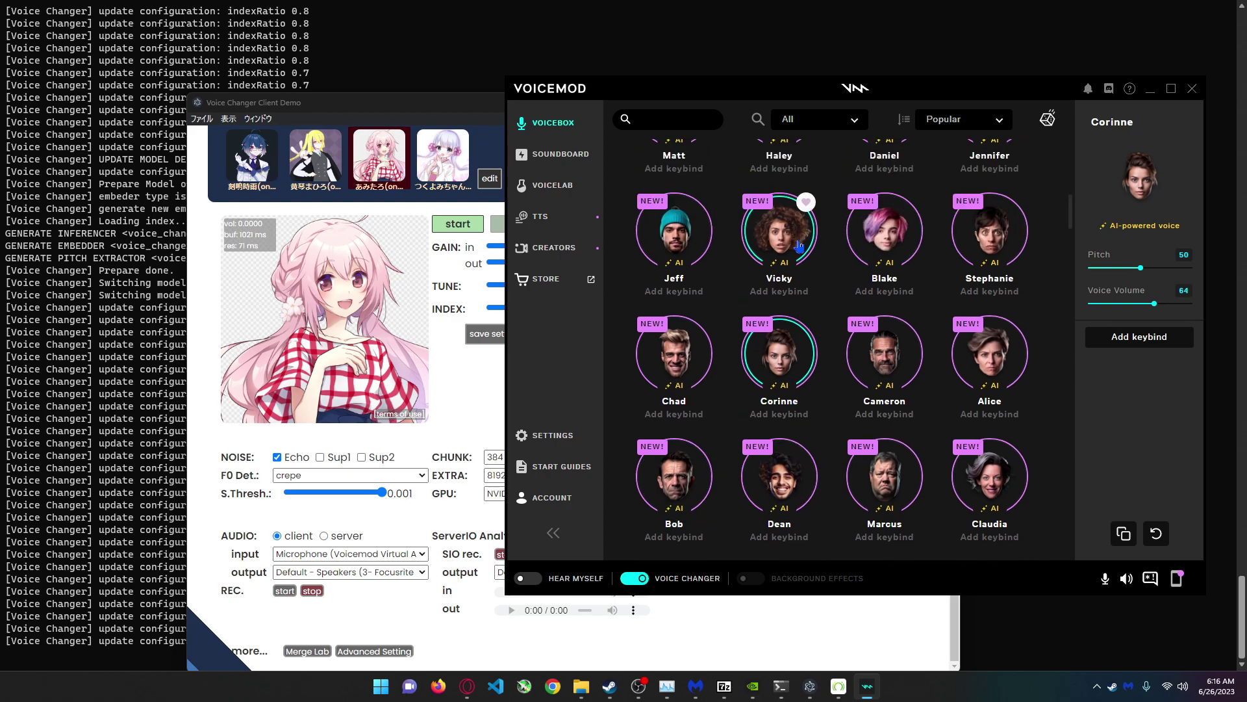
click(901, 249)
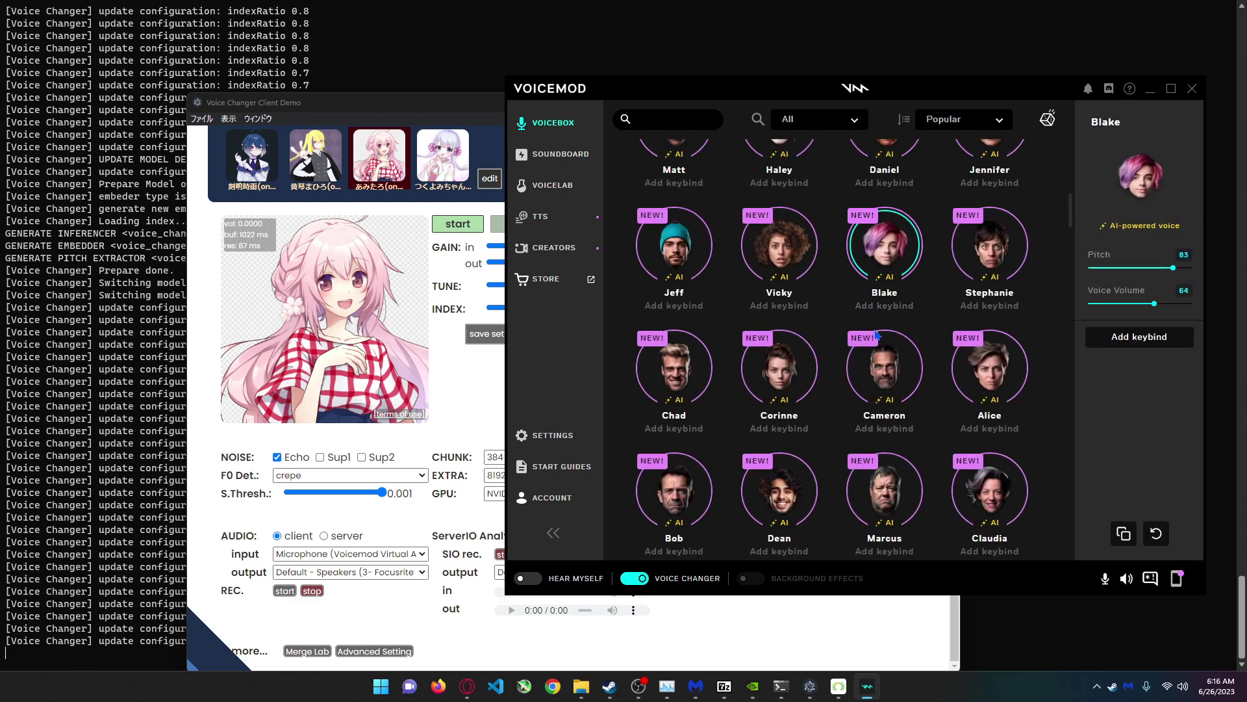
click(457, 386)
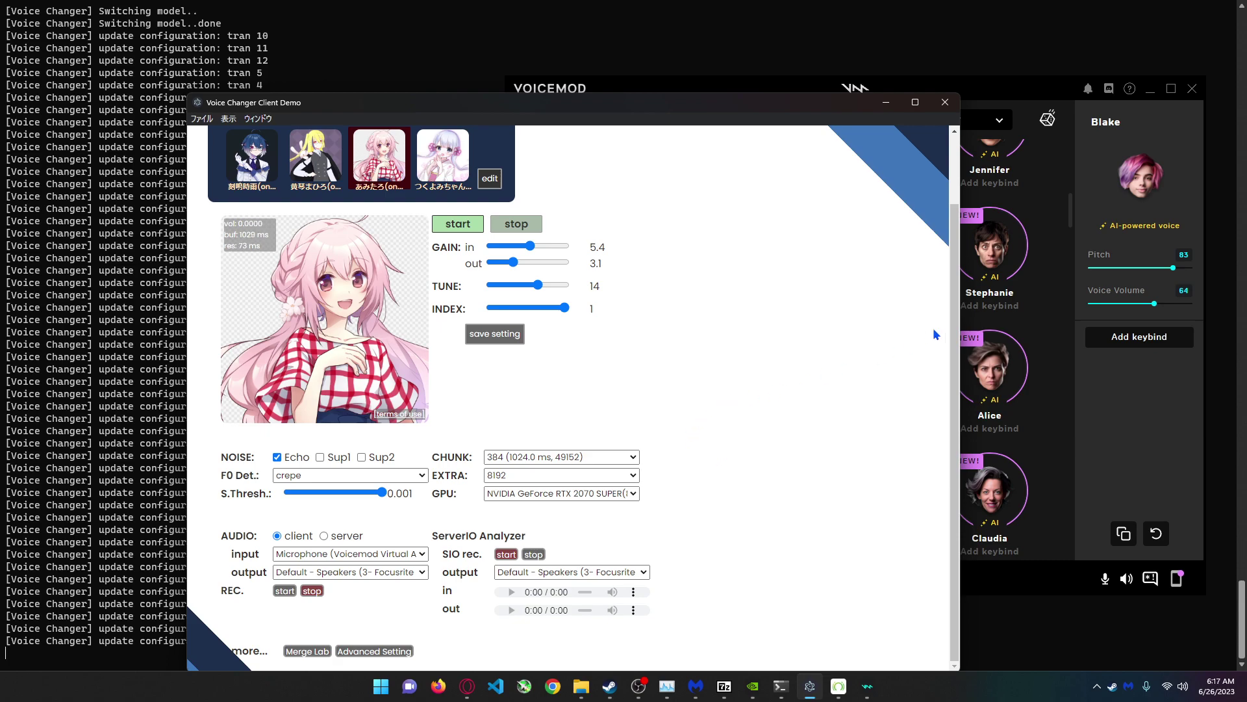
Lower Blake's pitch to 56 and the client's TUNE from 14 to 7.
drag(1173, 267, 1092, 268)
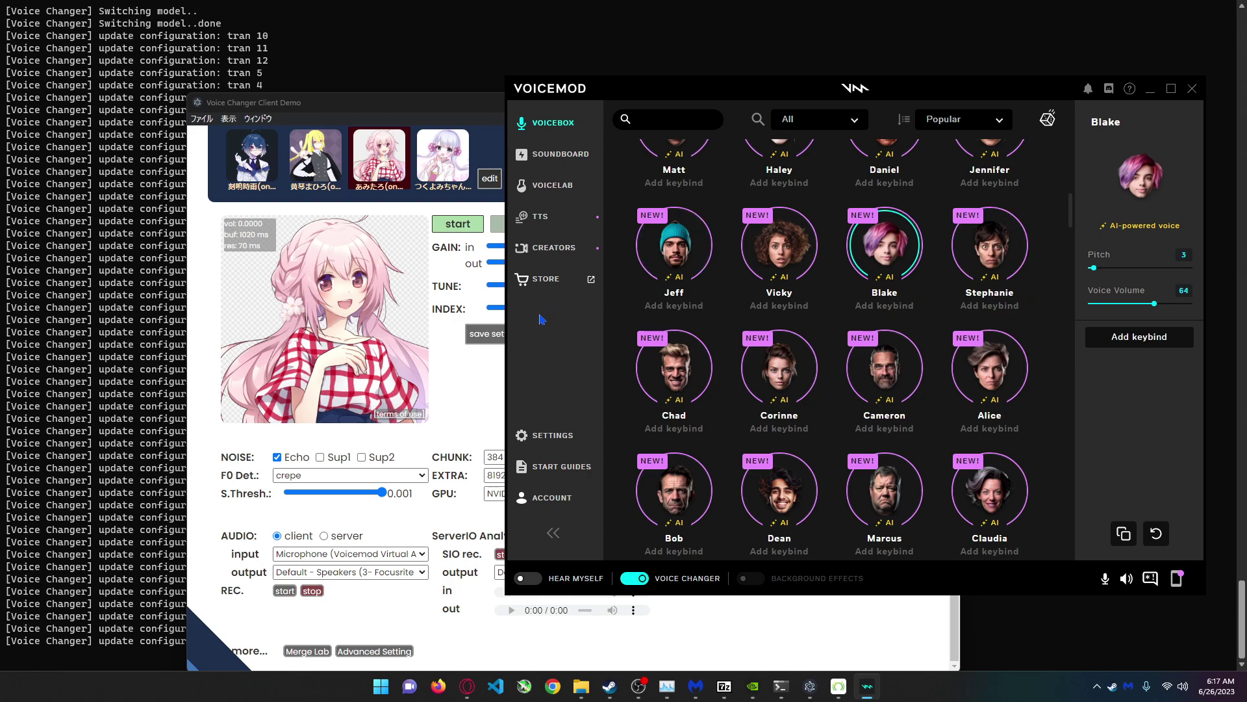
click(430, 372)
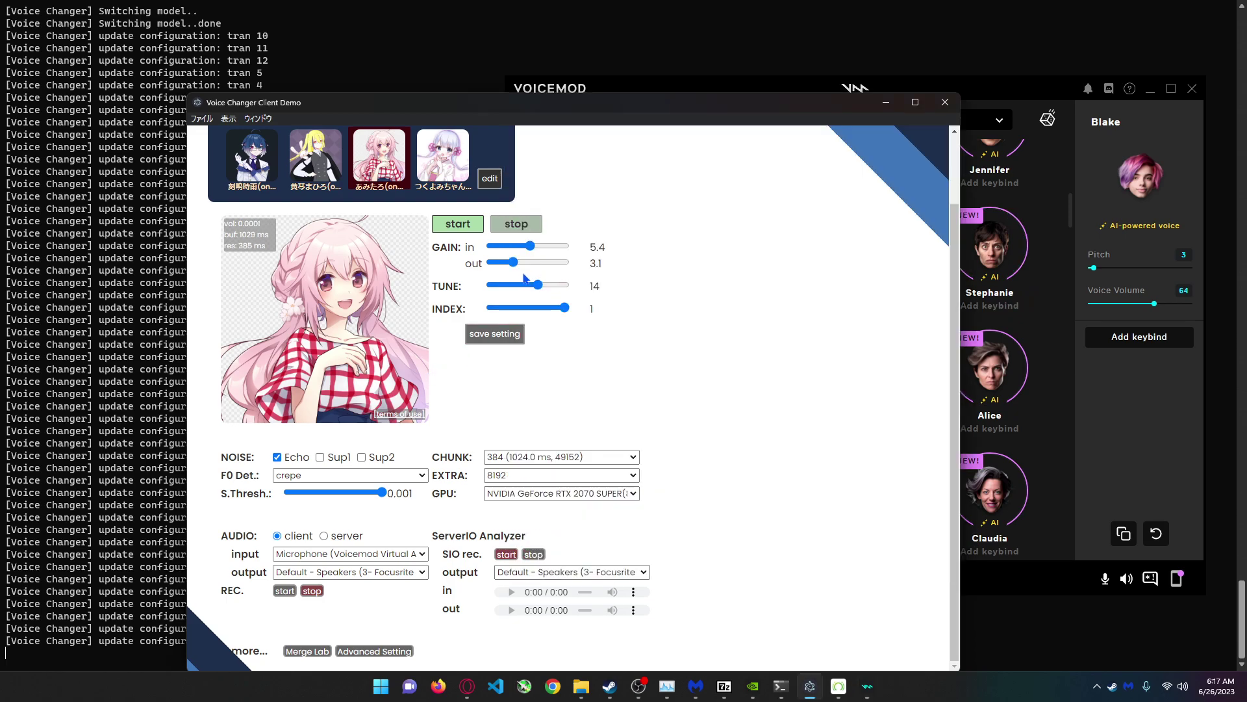
drag(521, 278, 528, 300)
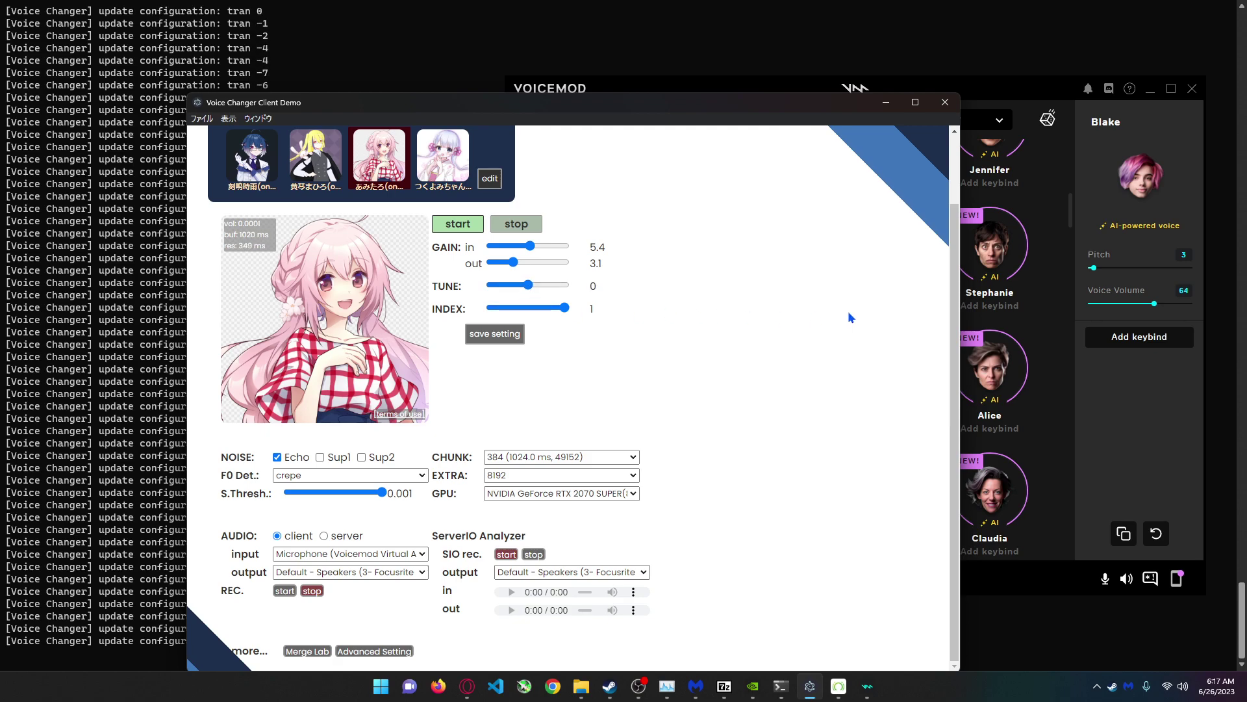
Raise Blake's pitch to 32 and briefly toggle HEAR MYSELF on and off.
drag(1094, 270, 1122, 268)
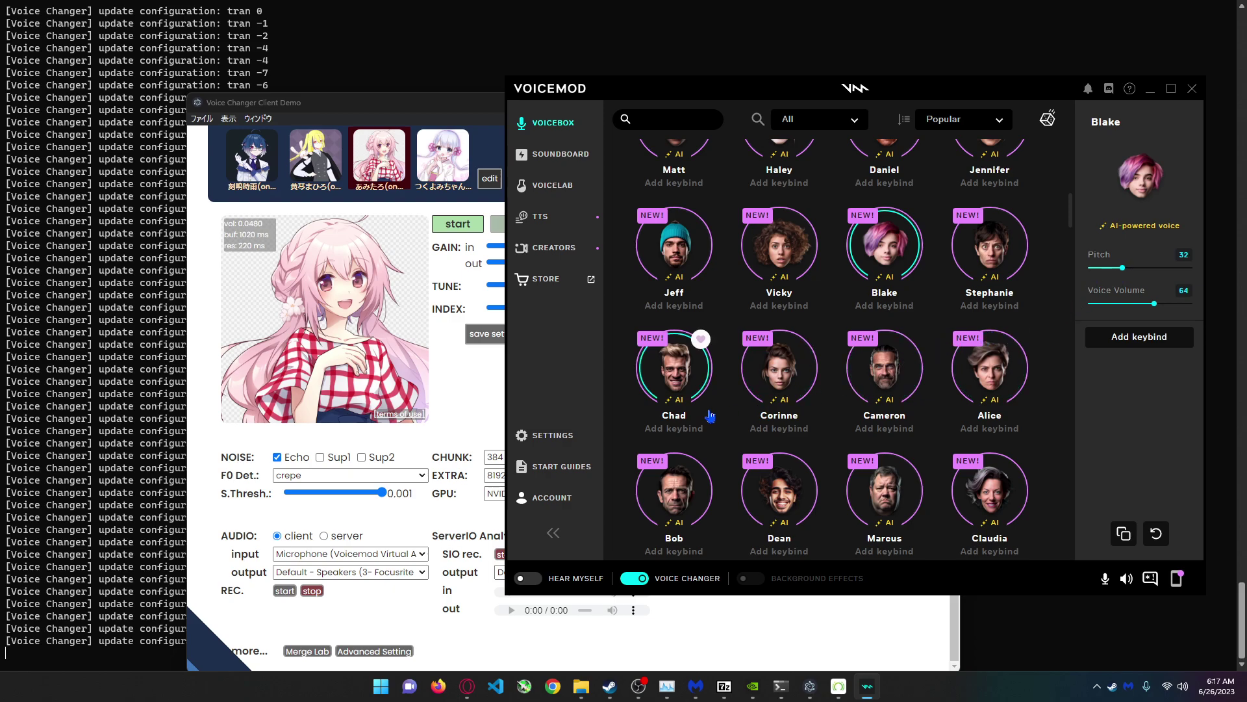
click(529, 580)
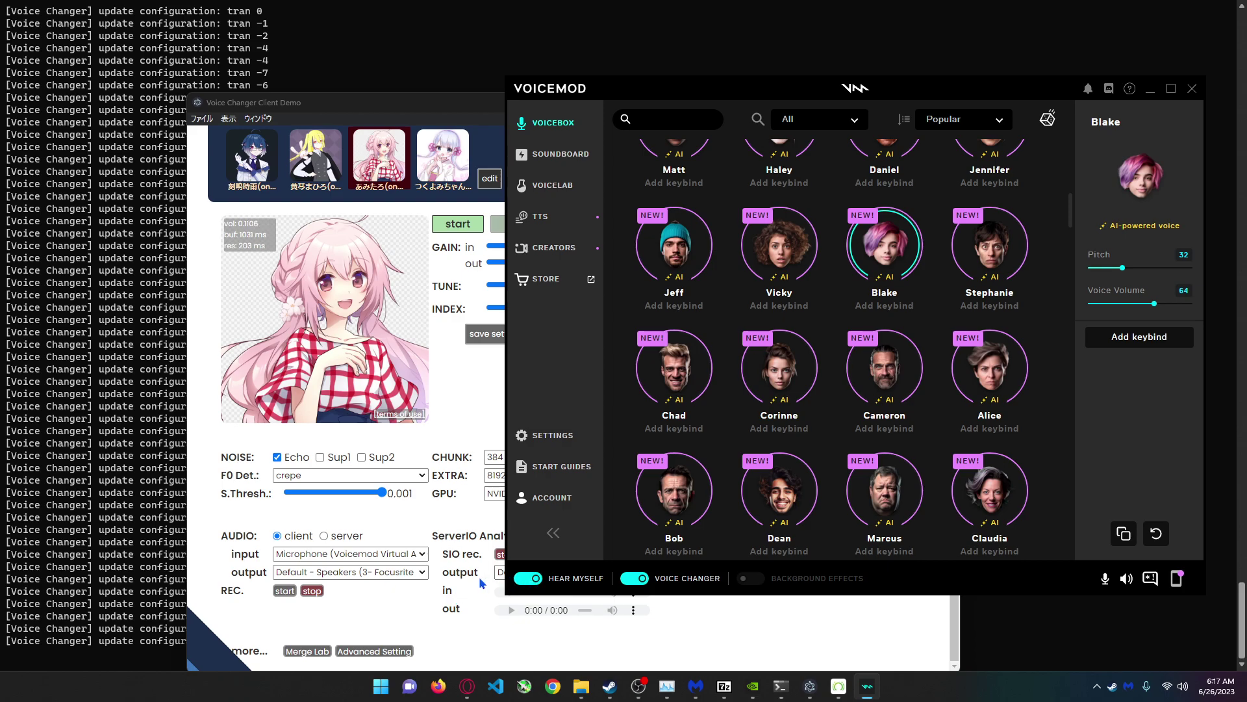
click(528, 580)
Set Voicemod output to Speakers (3- Focusrite USB Audio) with HEAR MYSELF on.
mouse_move(550, 498)
click(572, 438)
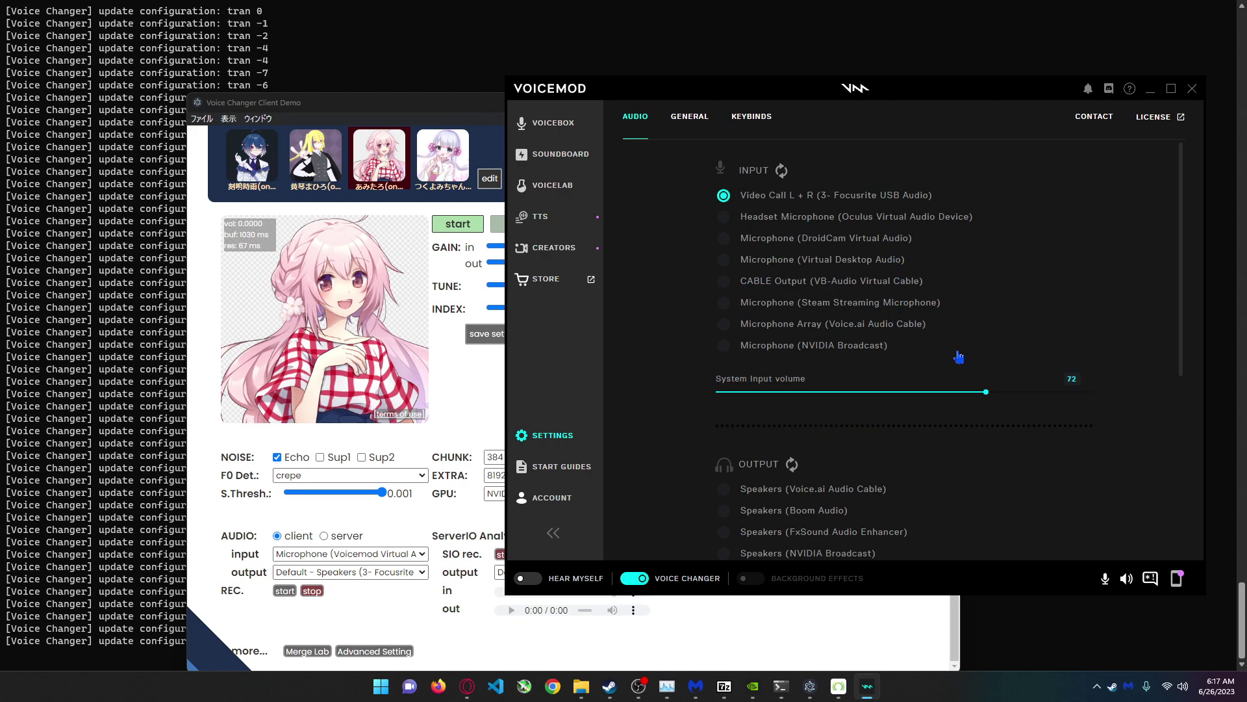
scroll(968, 360, down, 5)
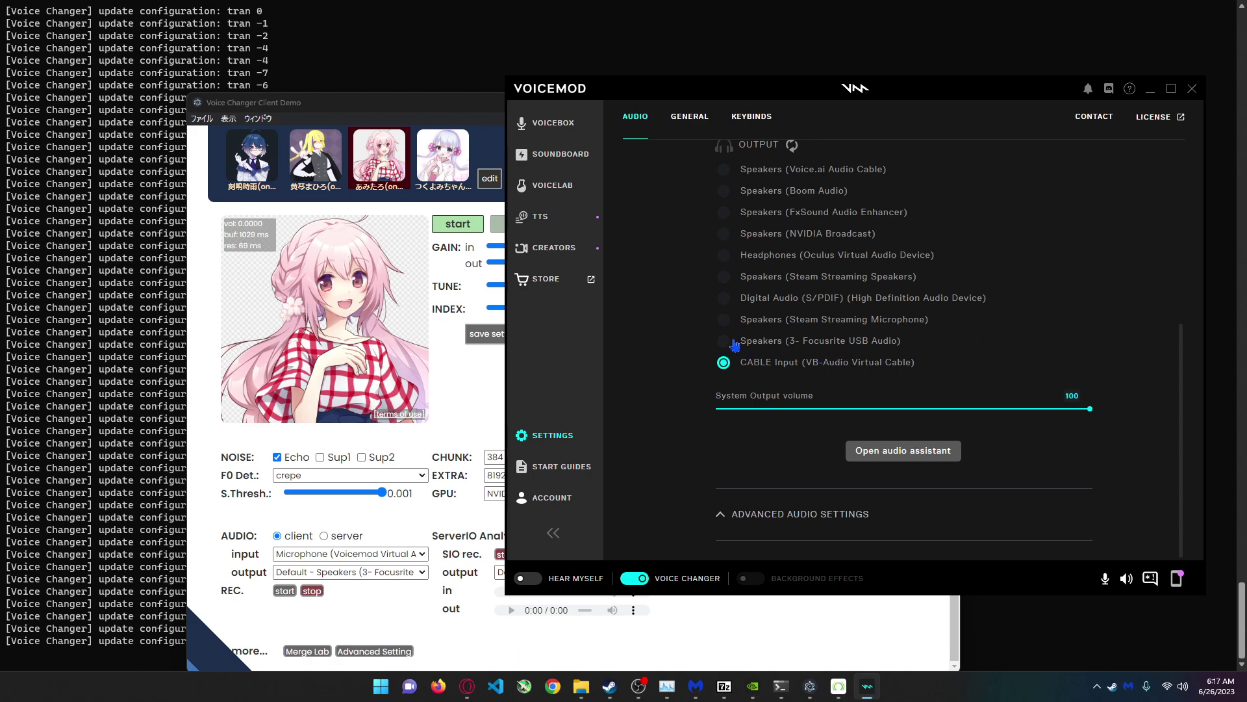
click(724, 340)
click(527, 578)
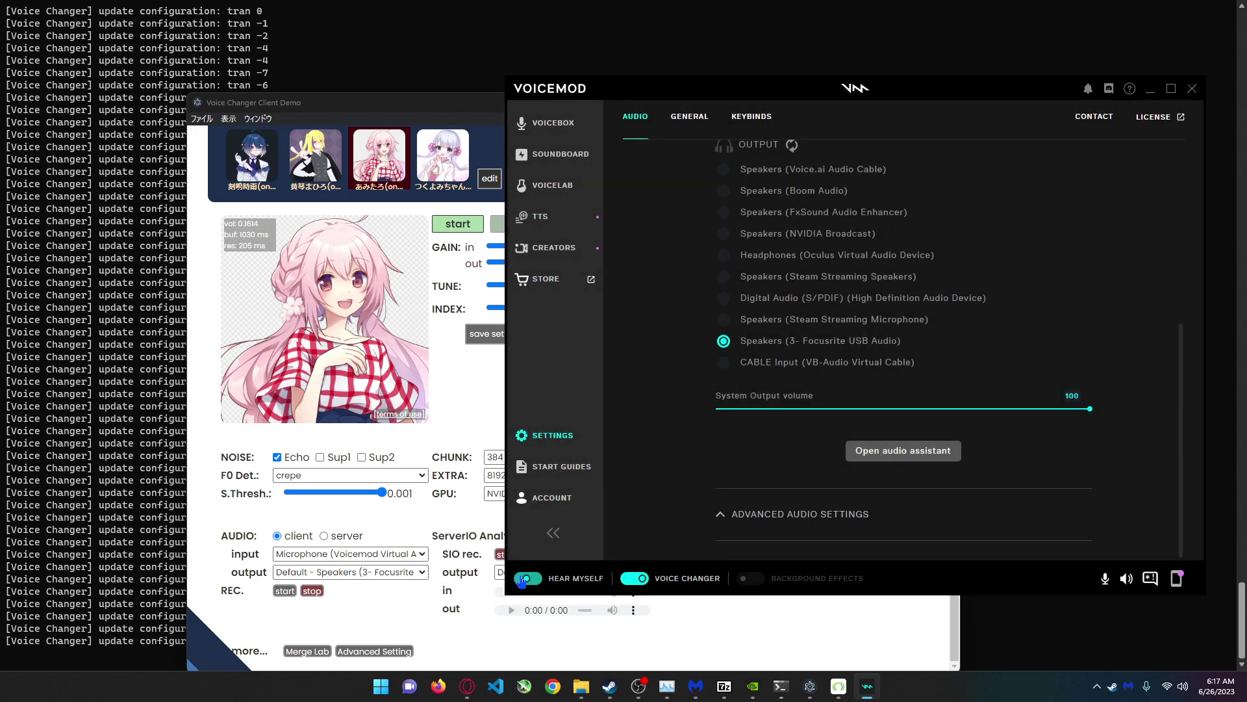
click(439, 421)
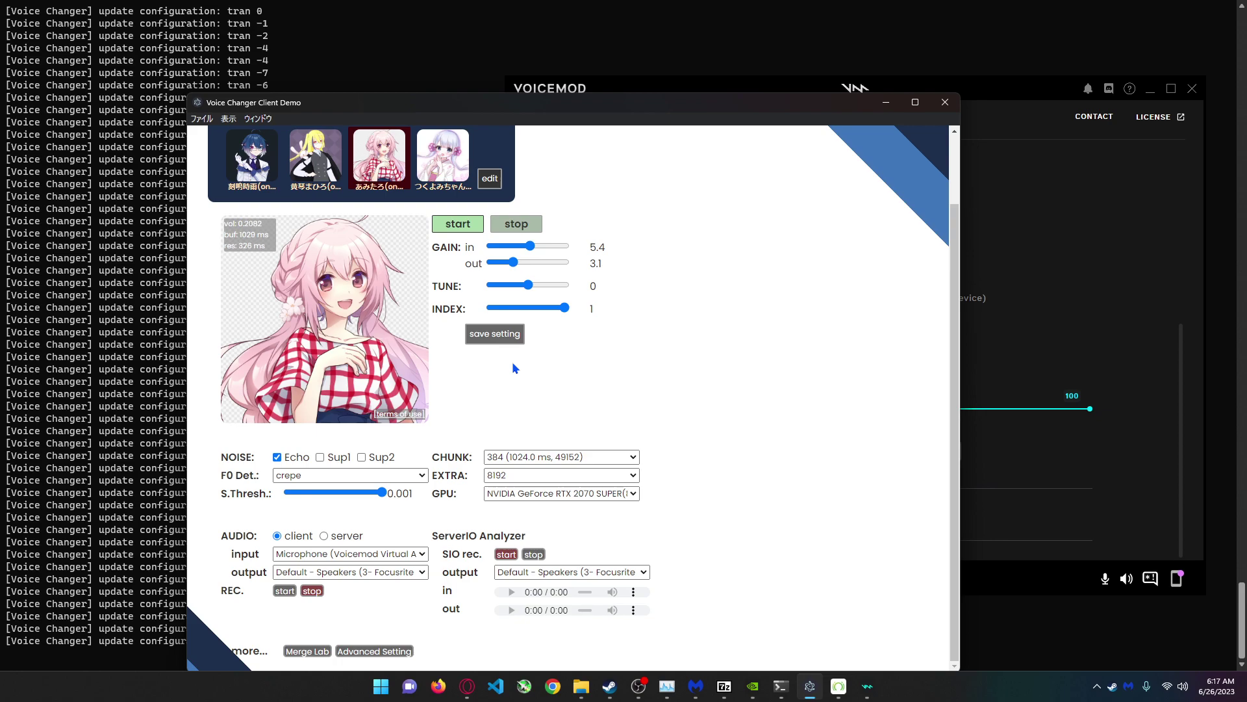
Choose the Fire Dragon voice from Voicebox and turn HEAR MYSELF off.
click(1076, 202)
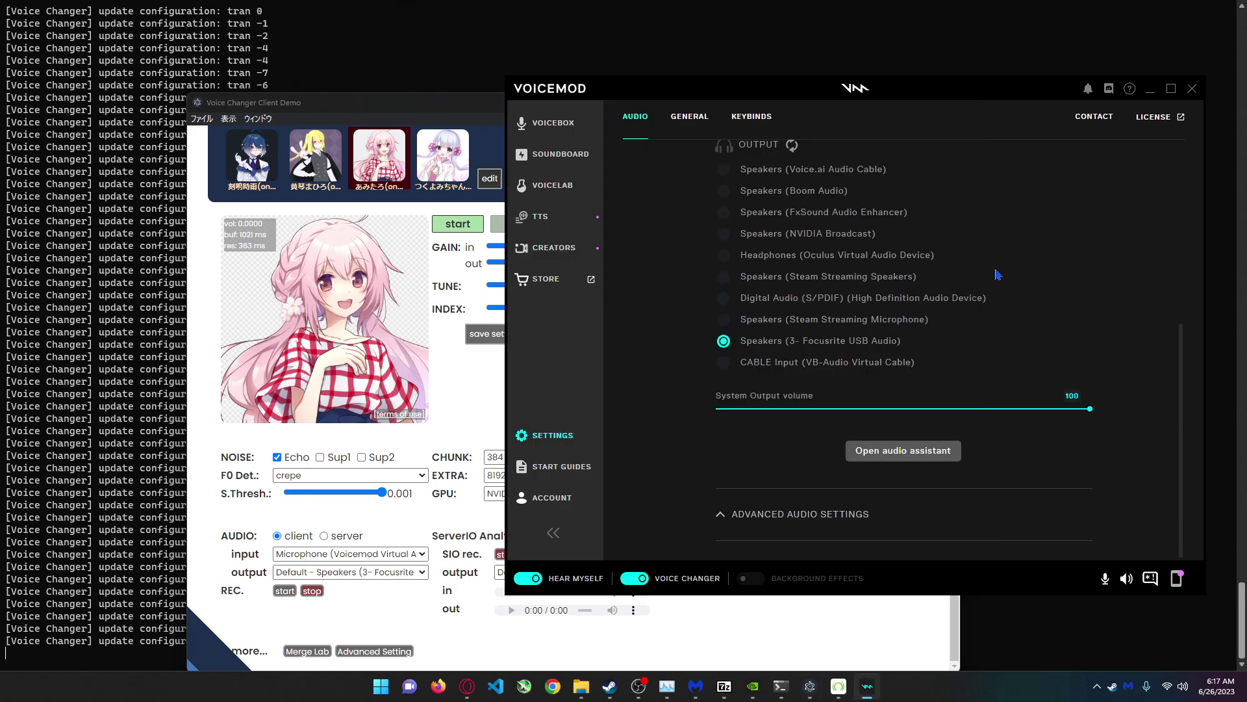
scroll(1013, 279, up, 3)
click(541, 127)
scroll(760, 283, down, 5)
scroll(750, 281, down, 2)
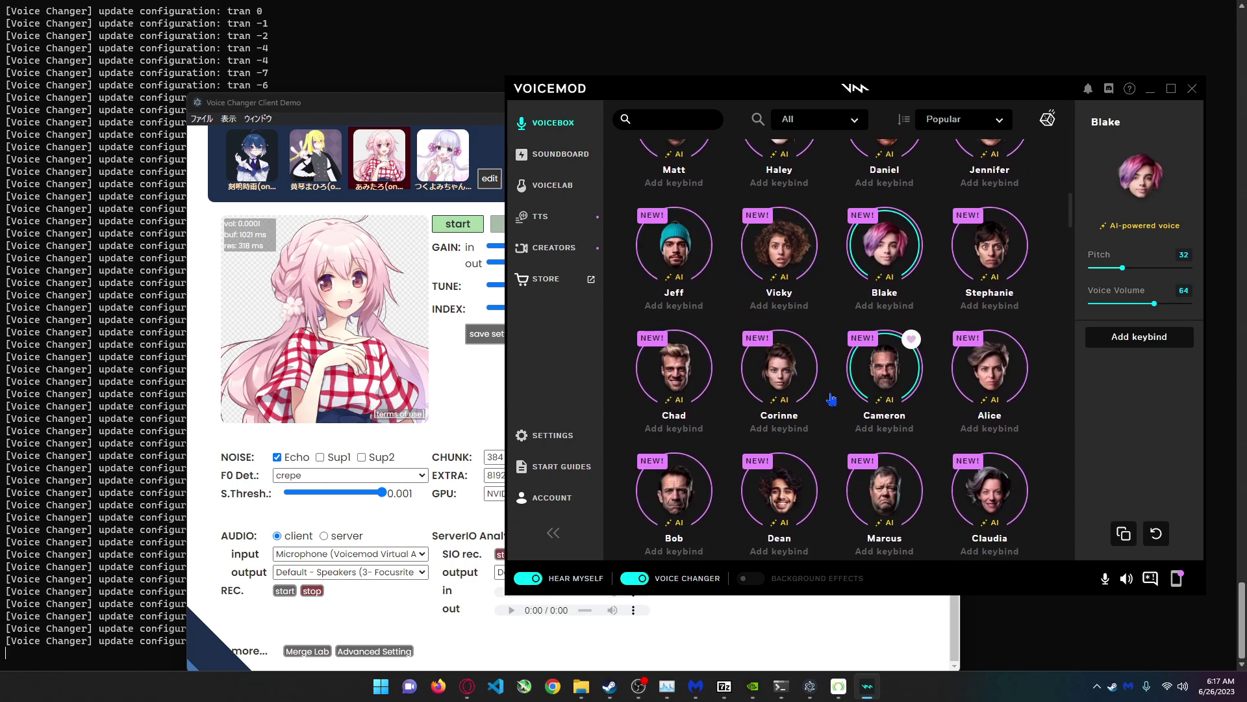
scroll(773, 427, down, 2)
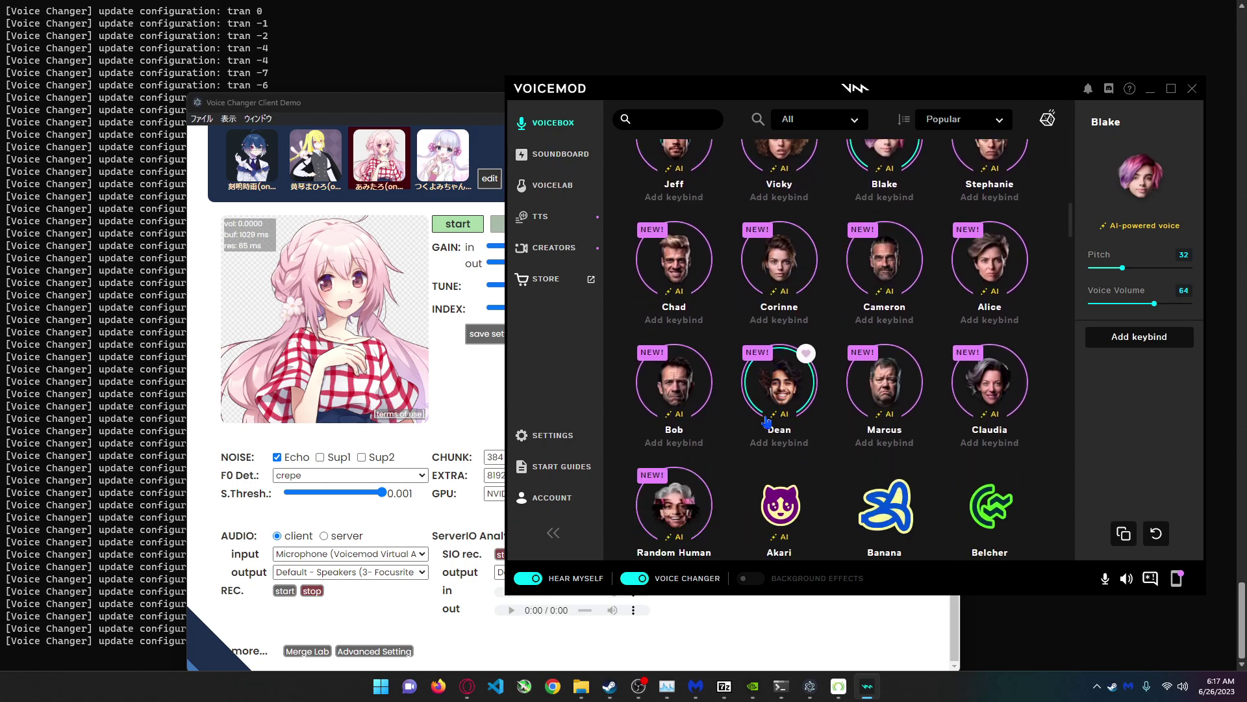
scroll(796, 444, down, 2)
scroll(796, 443, up, 2)
scroll(838, 444, up, 2)
scroll(883, 488, up, 1)
scroll(882, 492, down, 2)
scroll(829, 468, down, 1)
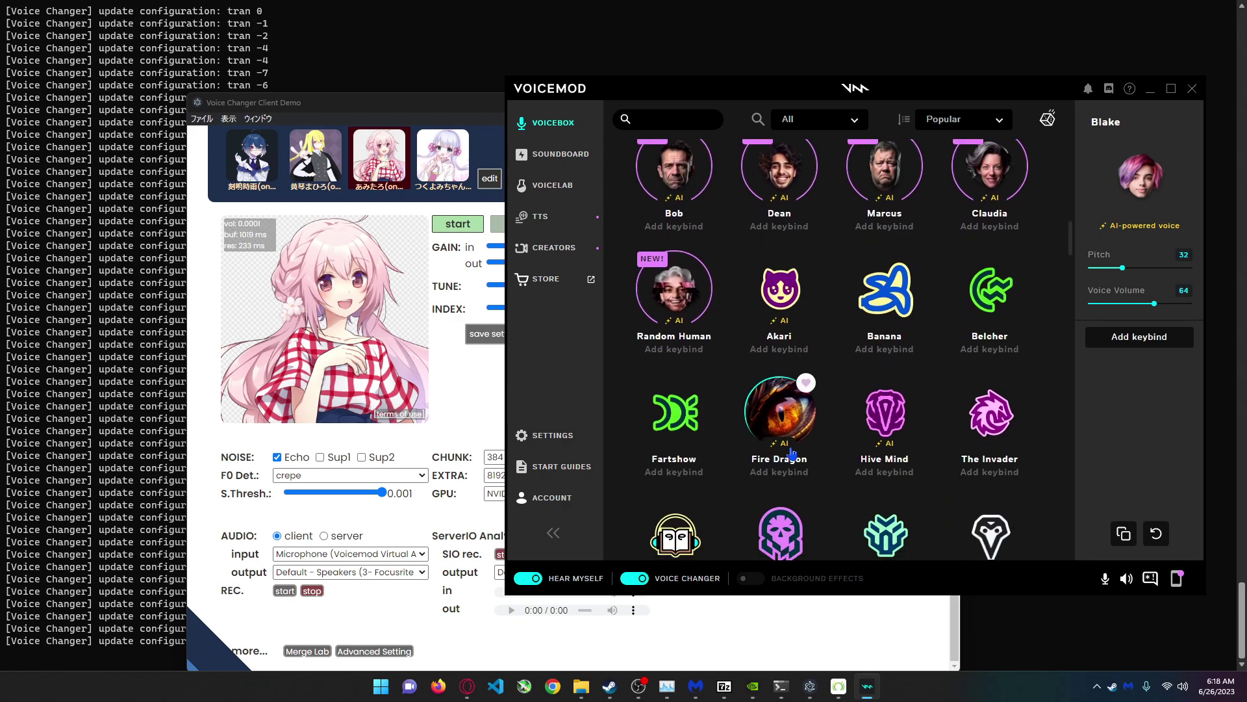
click(750, 429)
scroll(727, 449, down, 2)
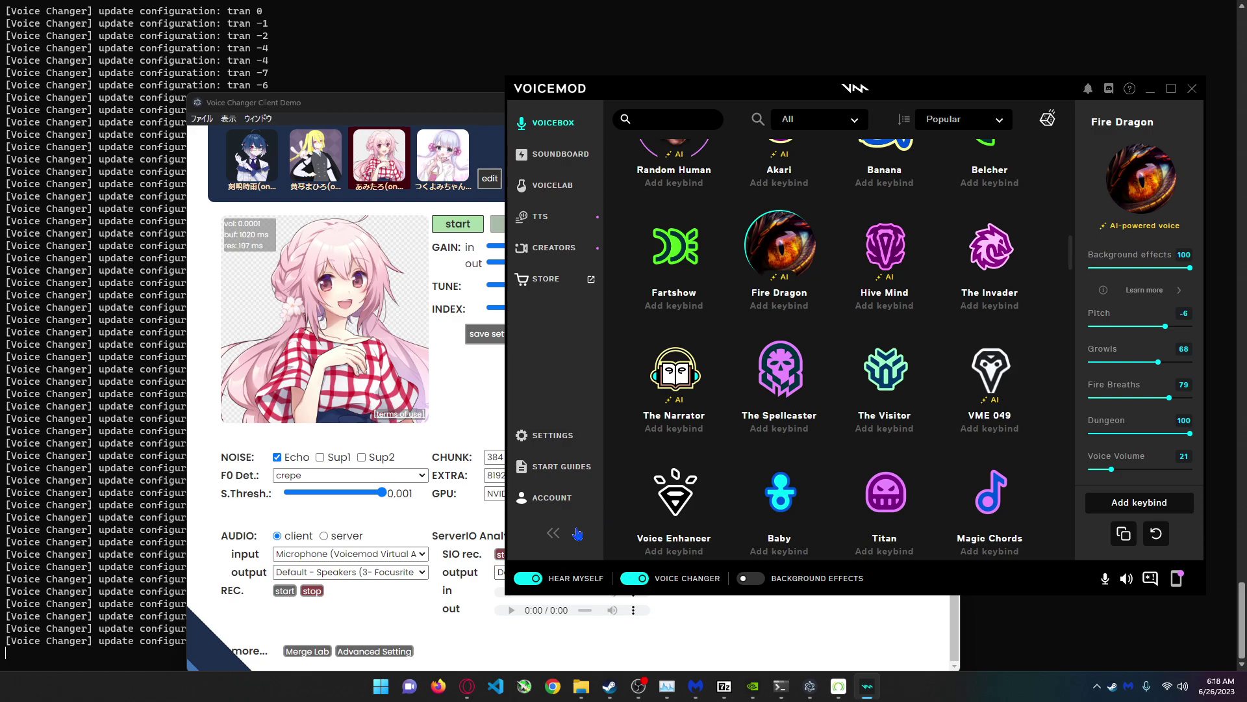
click(533, 586)
click(456, 400)
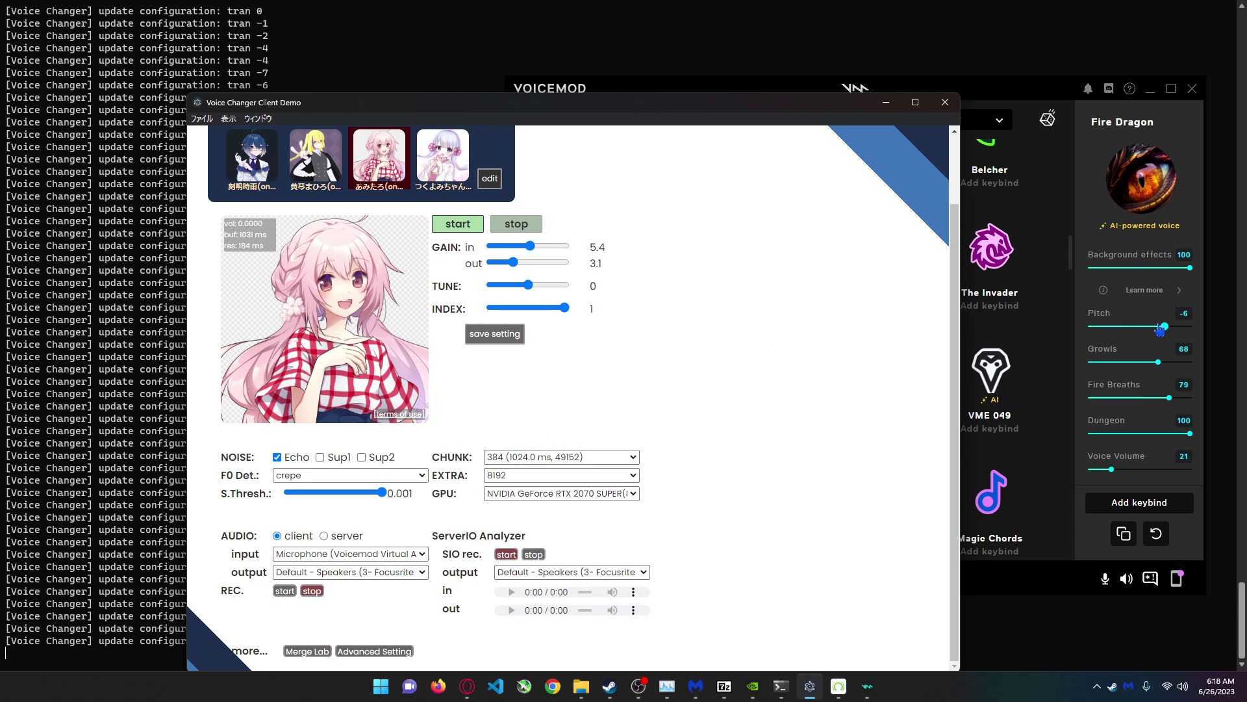
Set Fire Breaths and Dungeon to 0 and Growls to 88, then choose The Narrator.
drag(1153, 397, 1089, 397)
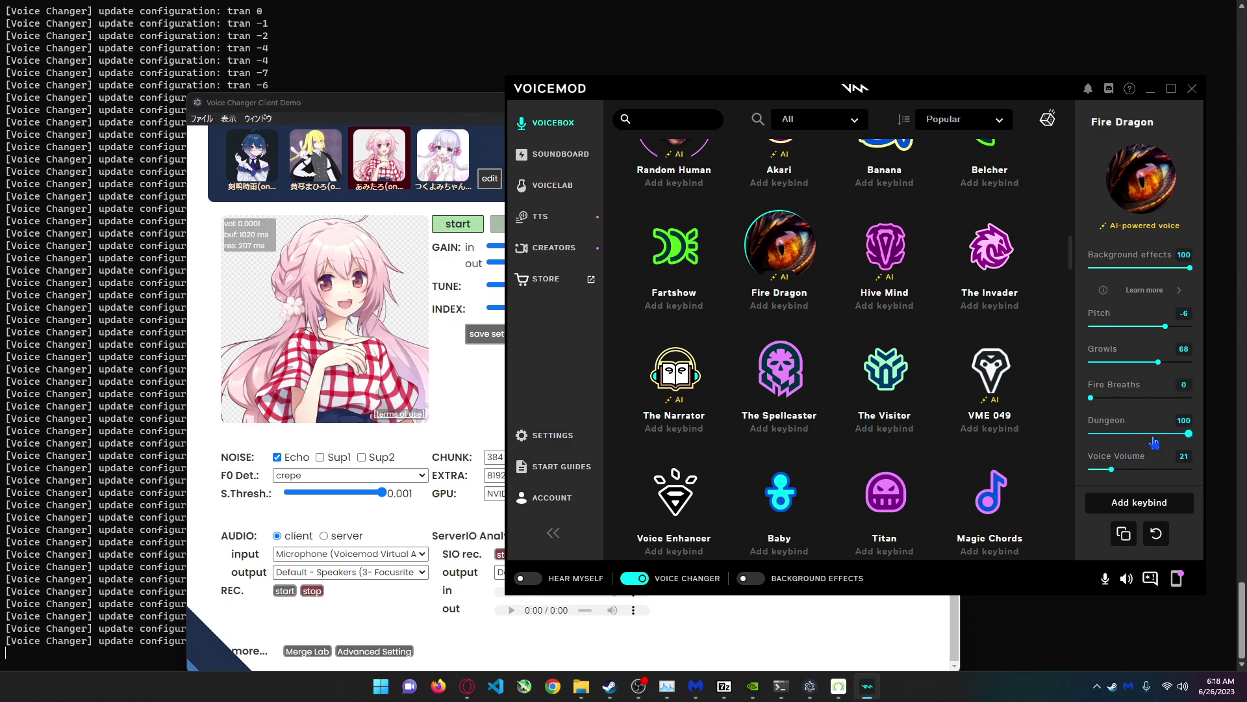
drag(1154, 443, 1089, 436)
drag(1152, 372, 1177, 375)
click(525, 582)
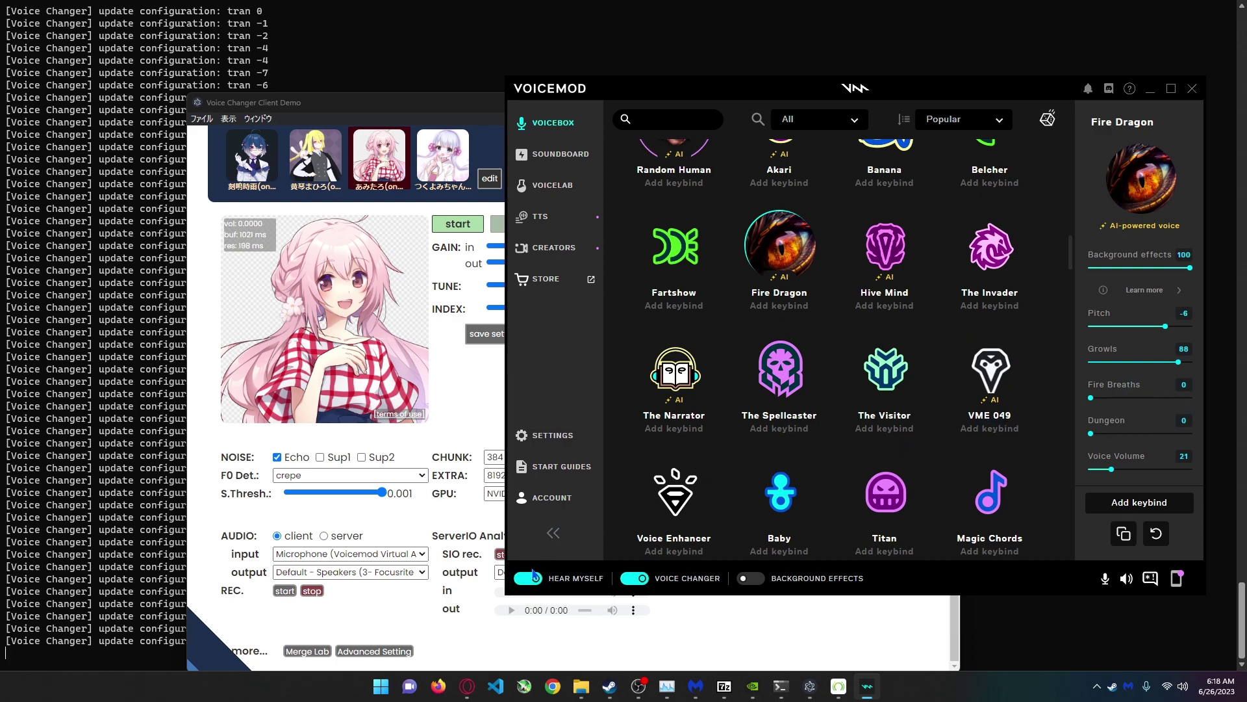
click(689, 389)
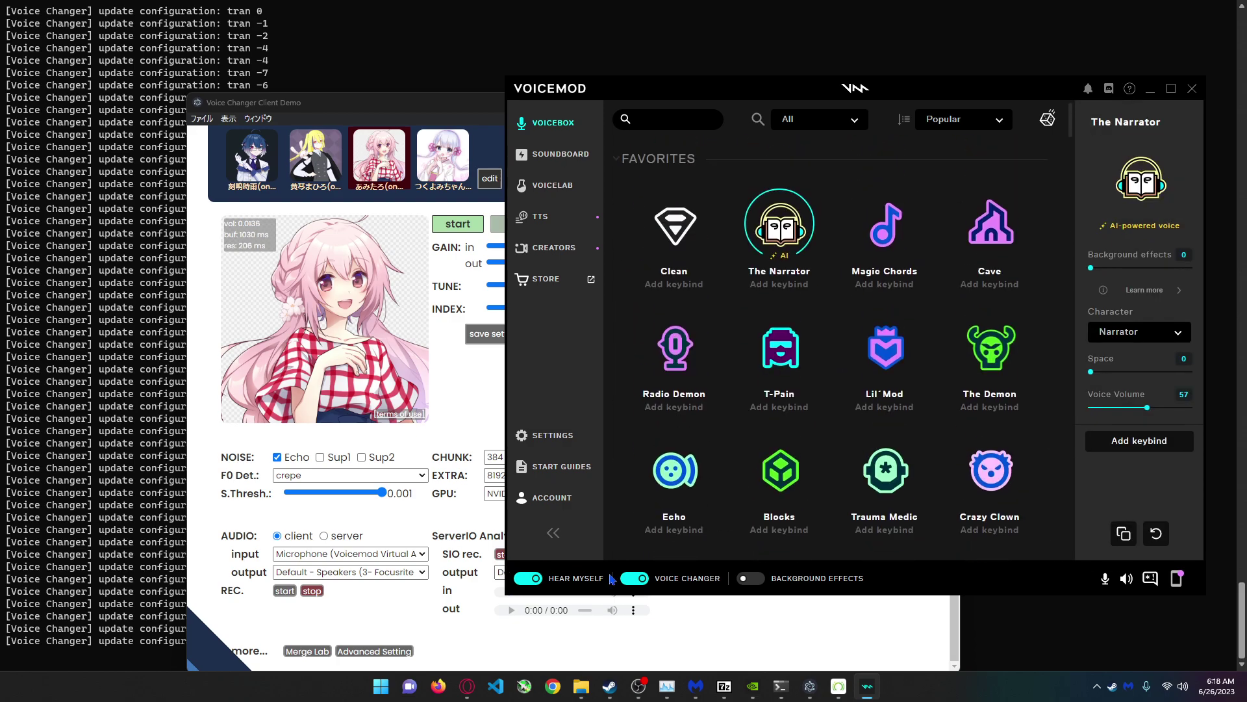
Turn HEAR MYSELF off and set the RVC client's TUNE from 0 to 12.
click(528, 580)
click(452, 357)
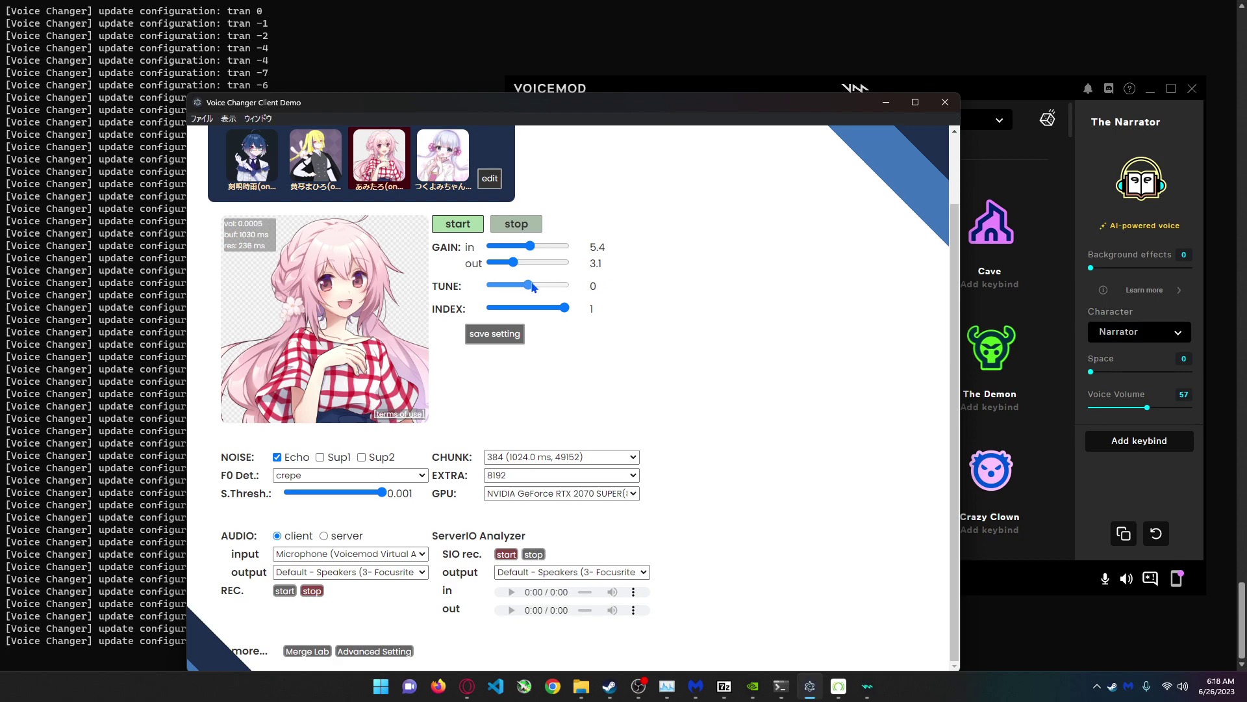
drag(532, 286, 538, 288)
click(1053, 314)
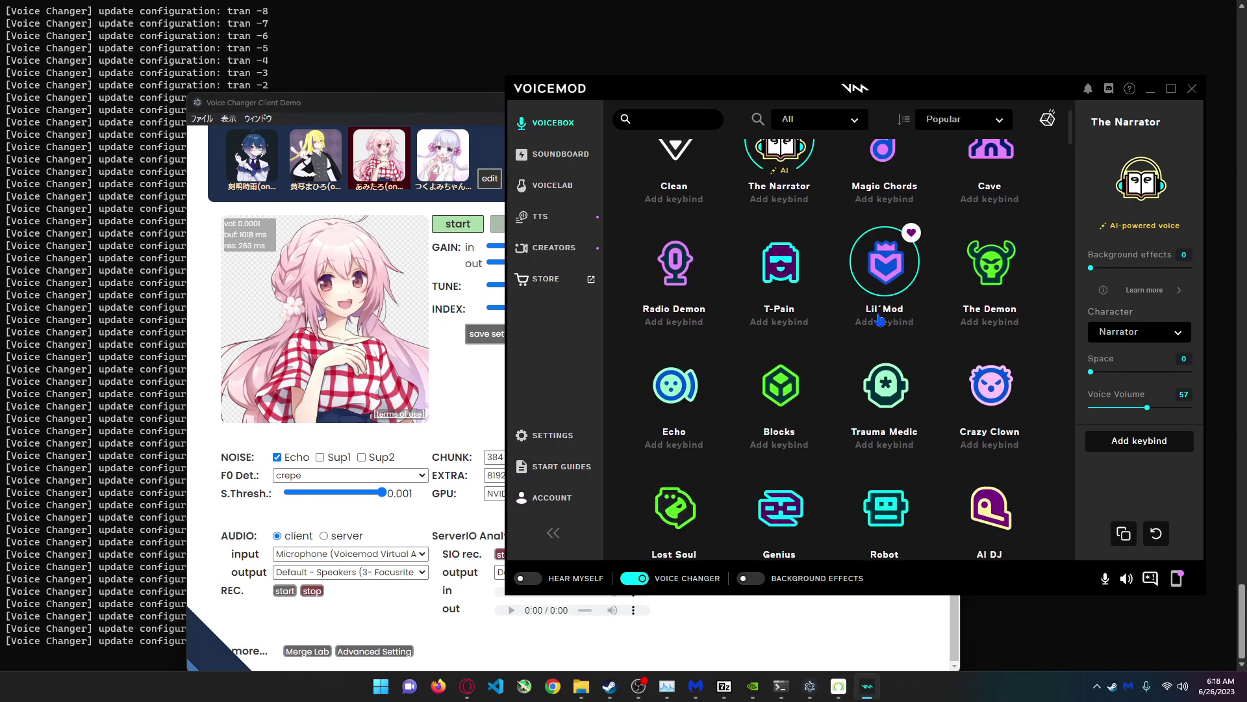
scroll(878, 320, down, 3)
scroll(878, 317, down, 2)
scroll(878, 314, down, 2)
scroll(879, 308, down, 3)
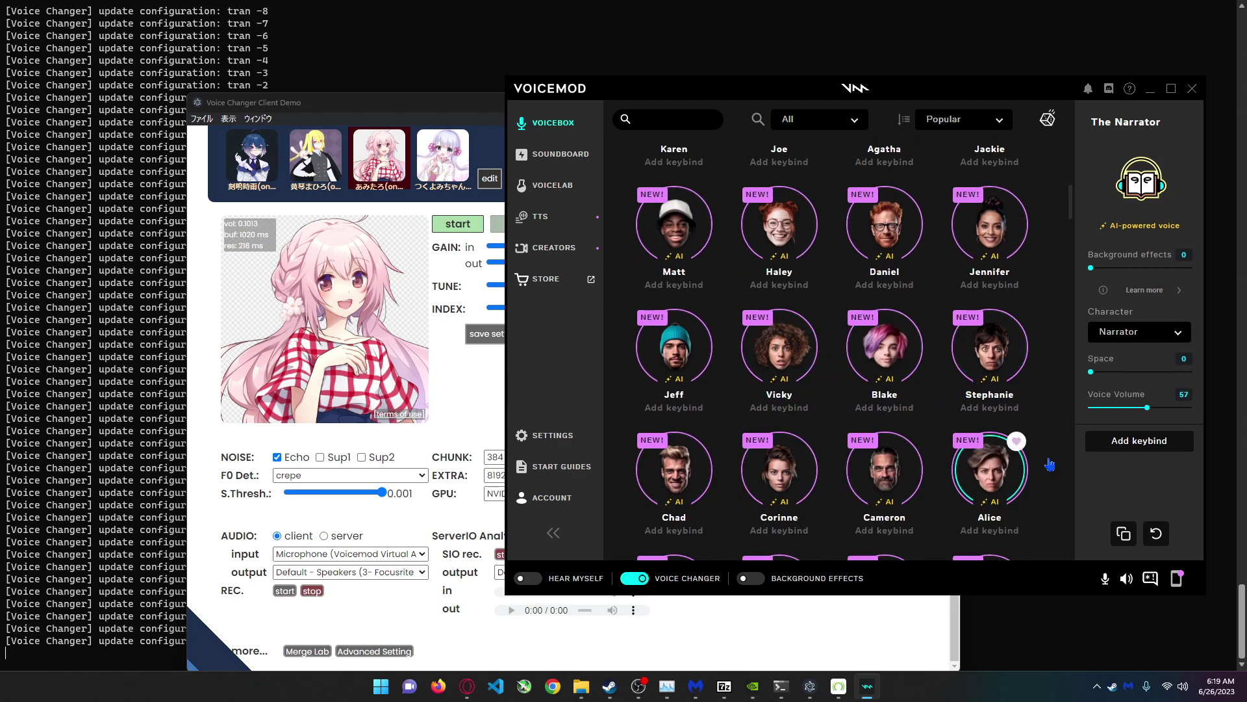
scroll(992, 477, down, 2)
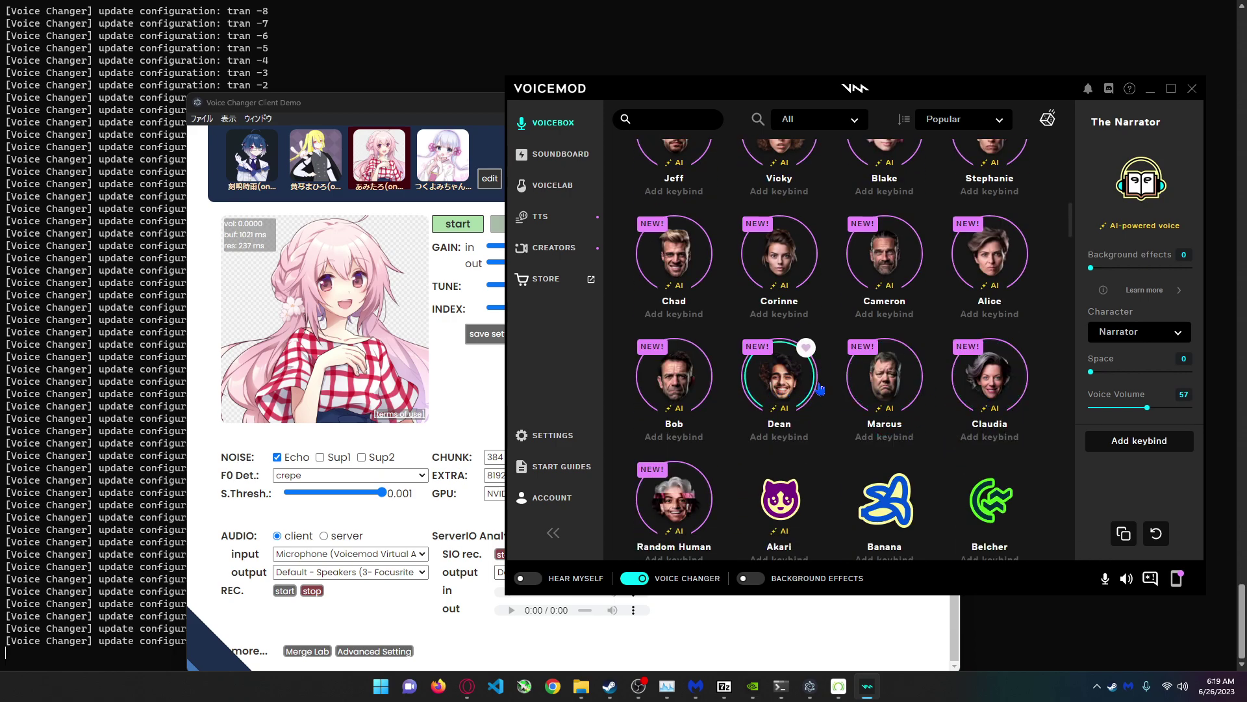
scroll(770, 382, up, 2)
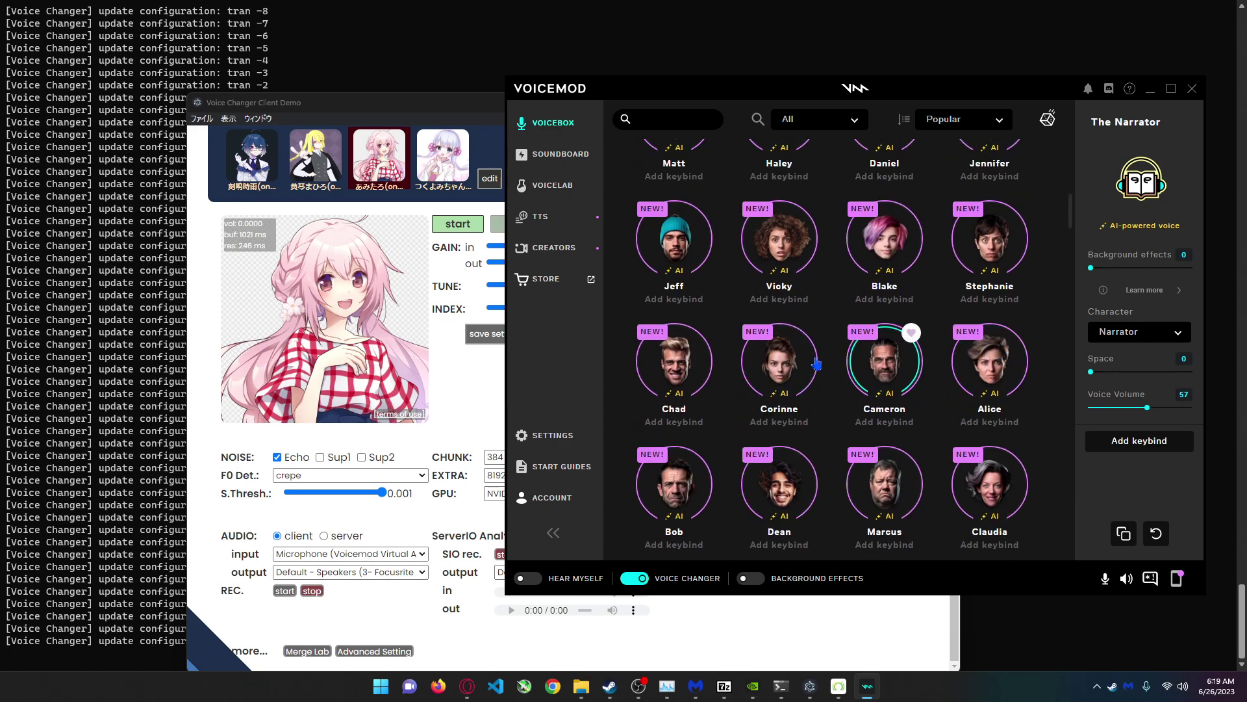
scroll(952, 341, up, 5)
scroll(883, 361, down, 5)
scroll(677, 331, up, 4)
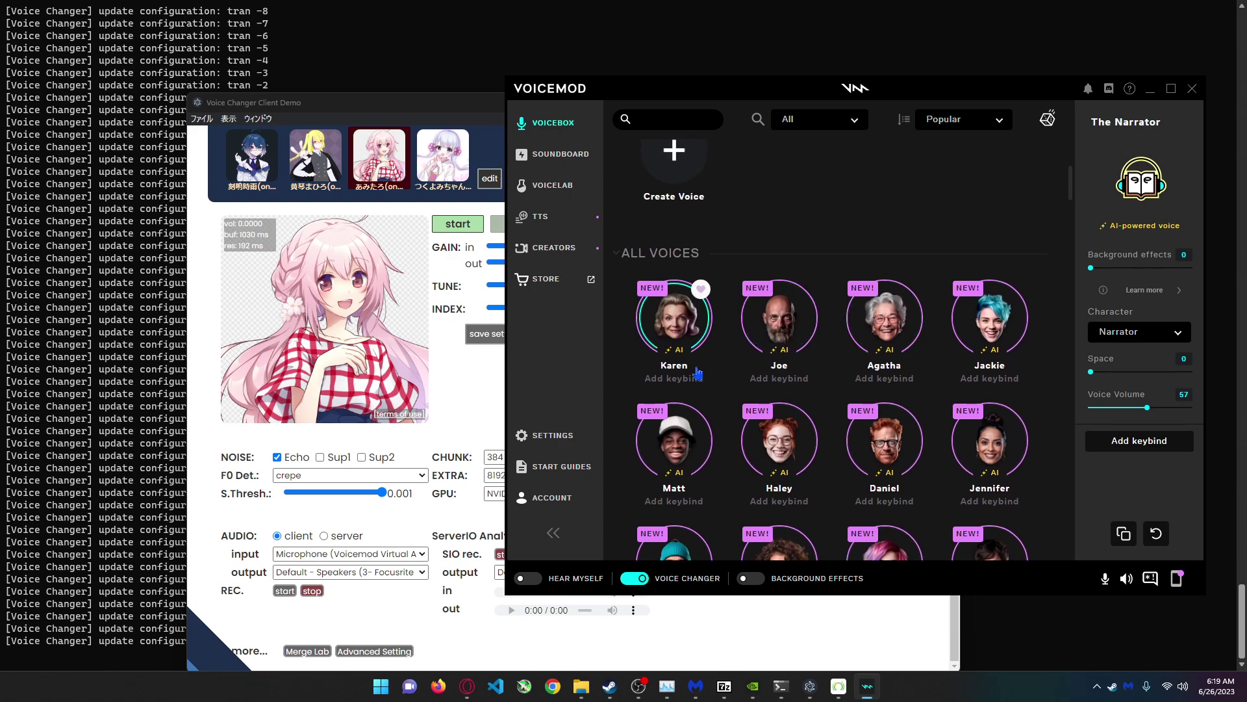
Pick Karen under All Voices, then return to the RVC client window.
click(677, 332)
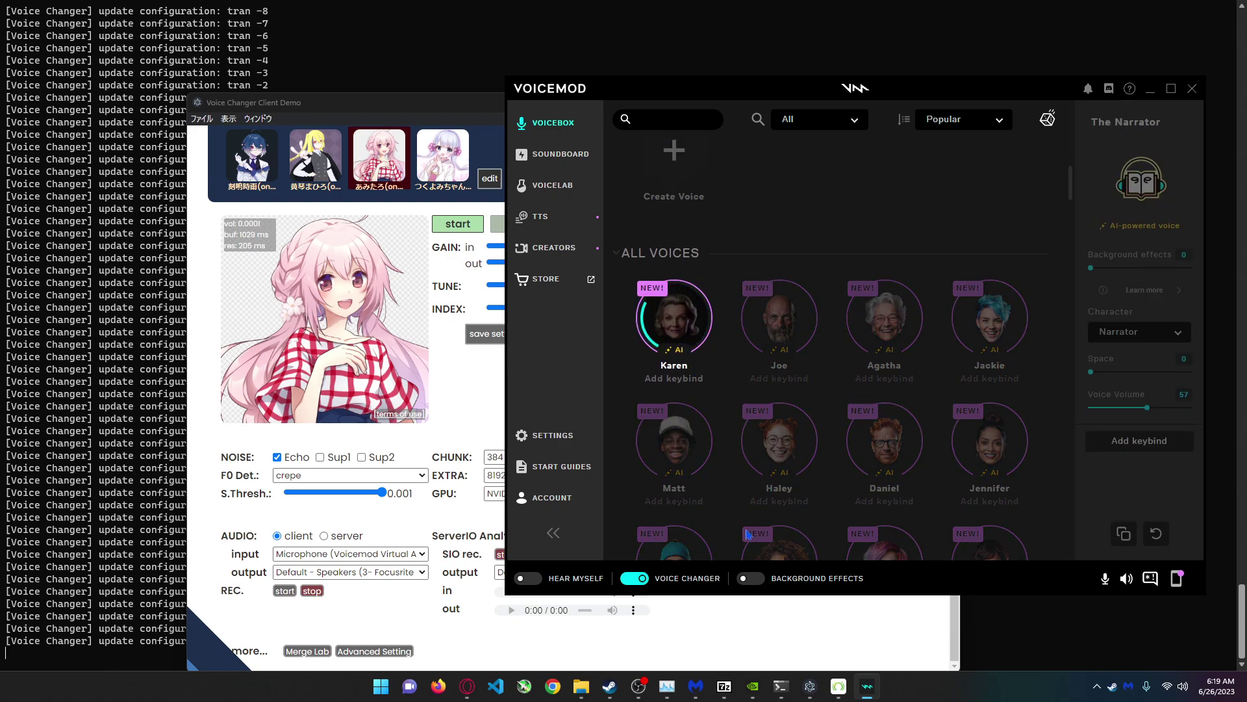
scroll(778, 535, down, 1)
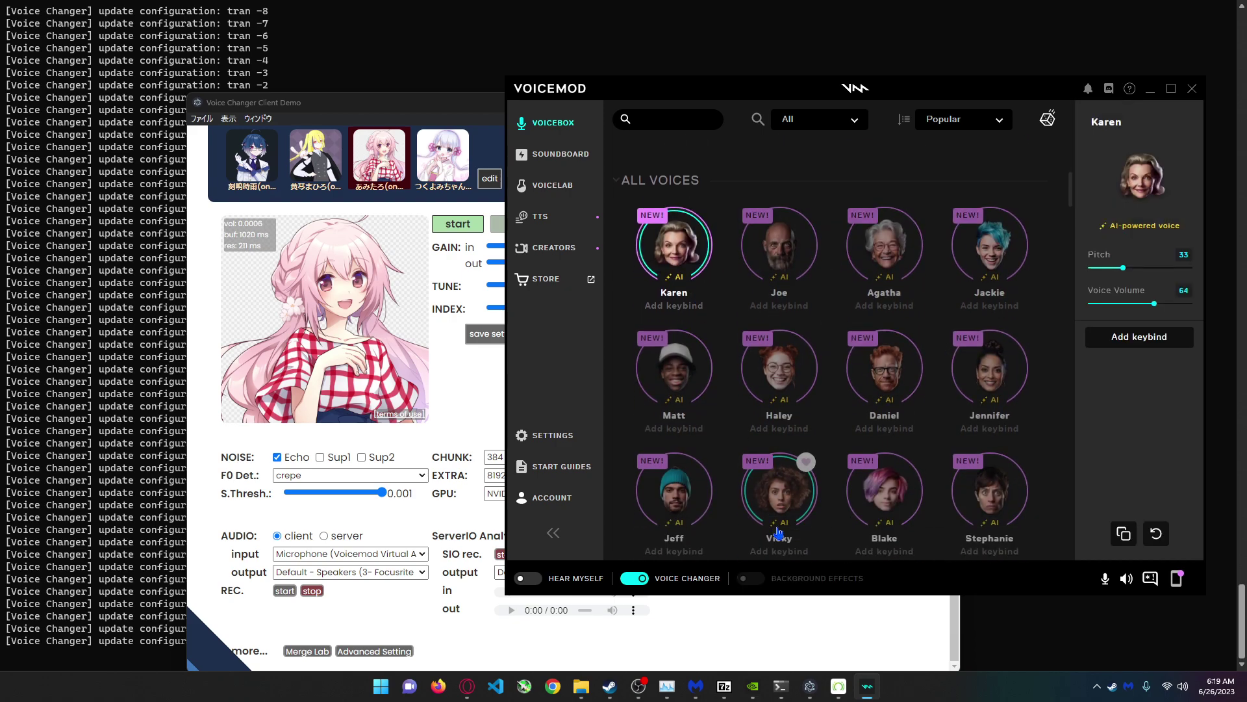
click(466, 359)
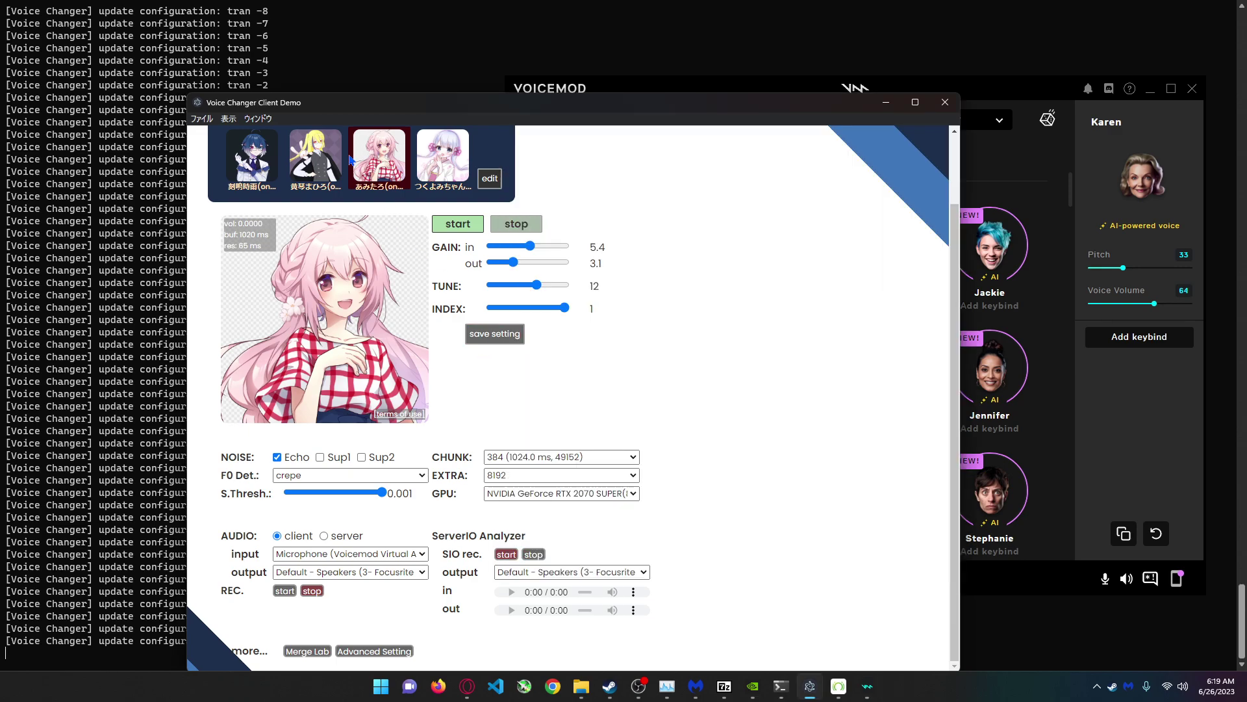
Switch the RVC model to つくよみちゃん with index 1, and pick Voicemod's Jackie voice.
click(440, 160)
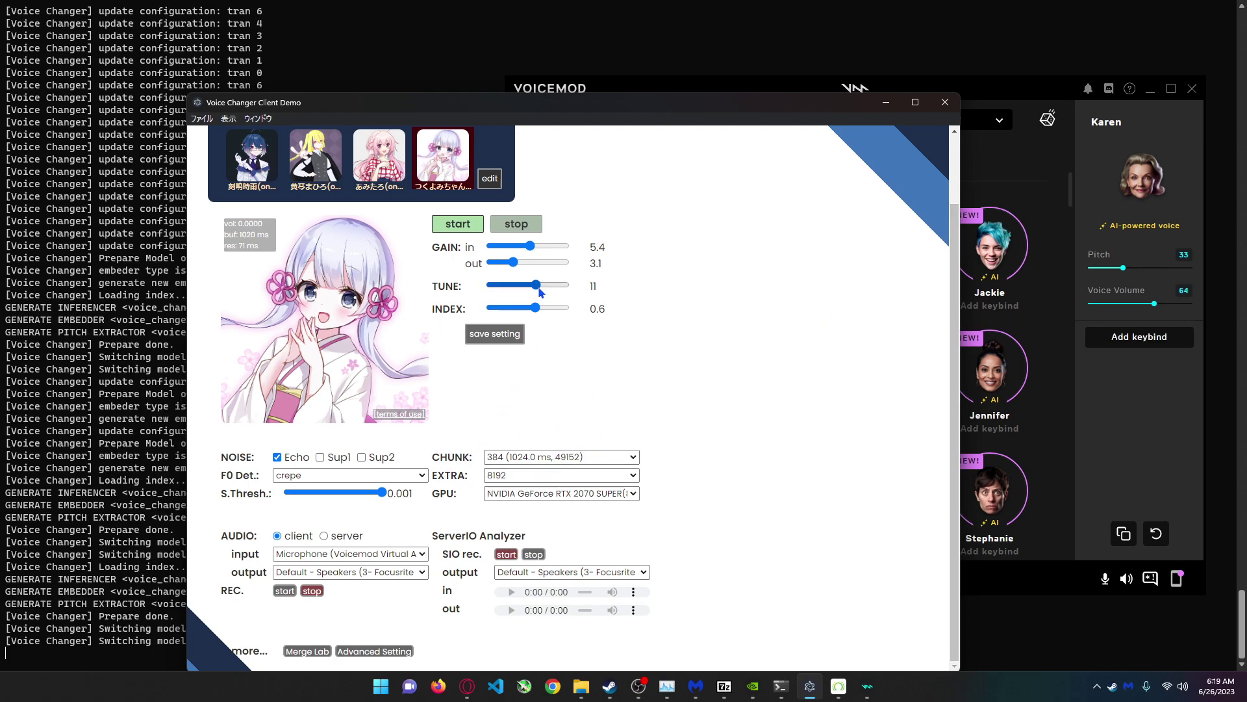
drag(535, 308, 591, 317)
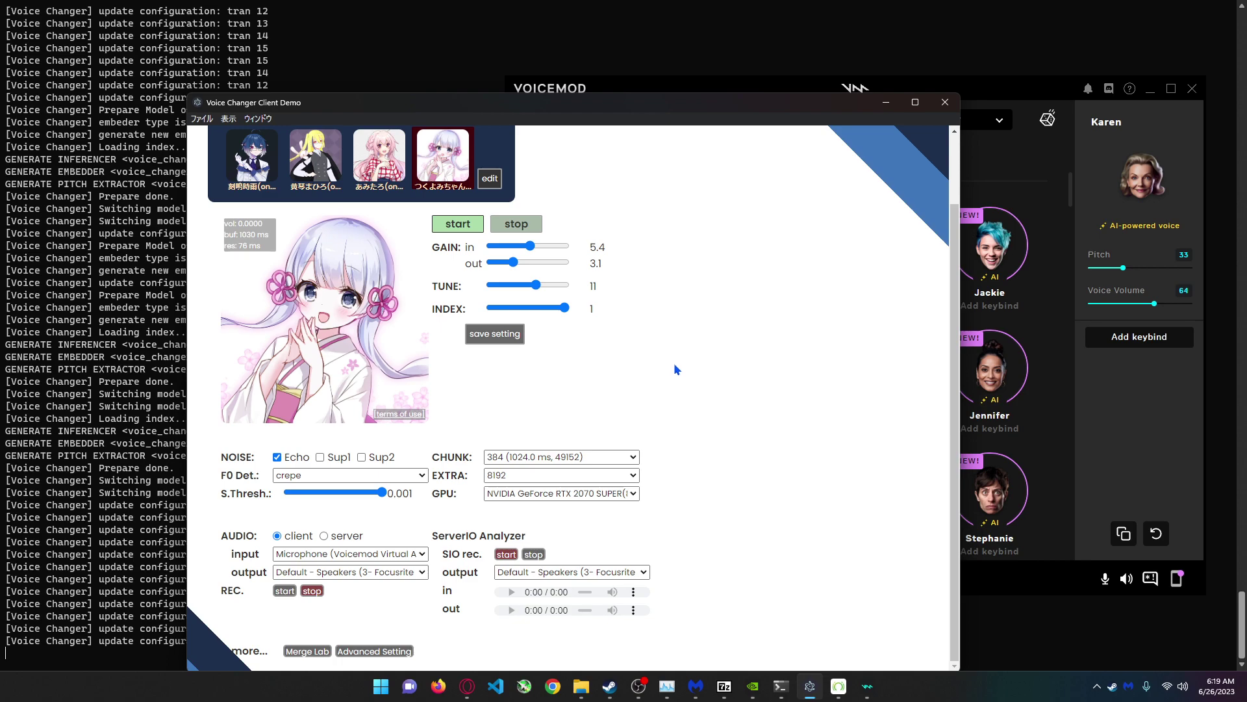
click(1064, 336)
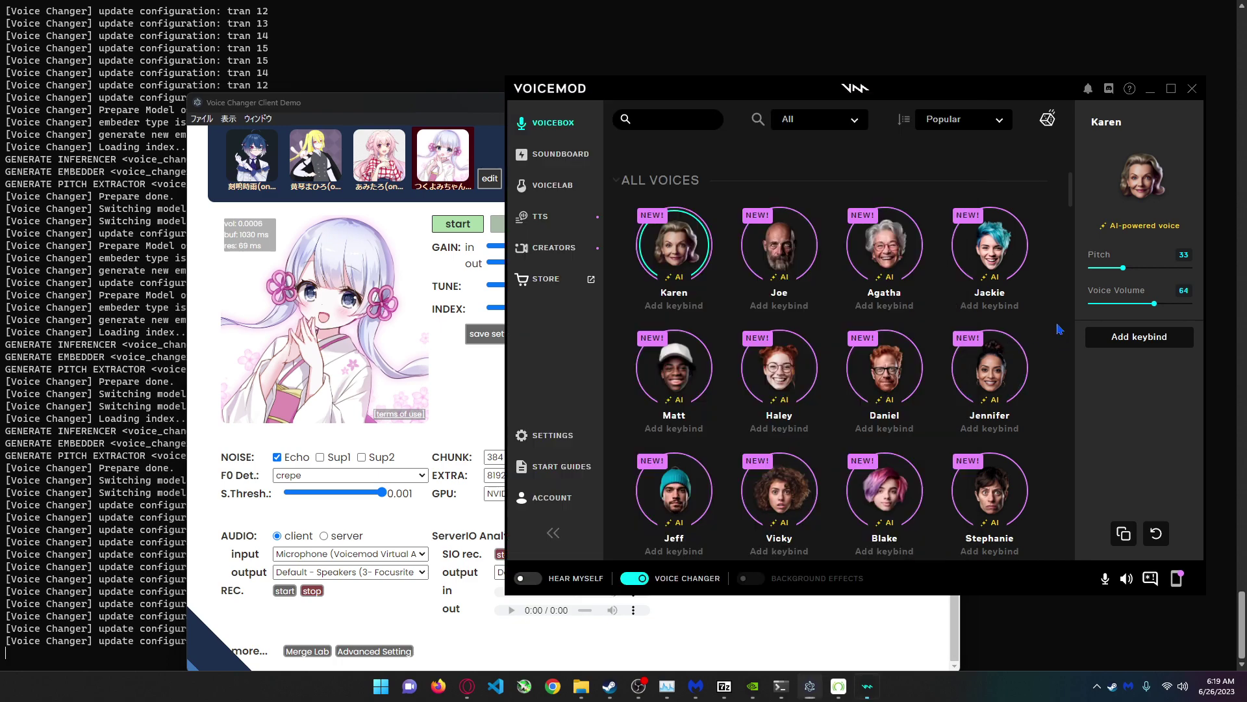
click(989, 244)
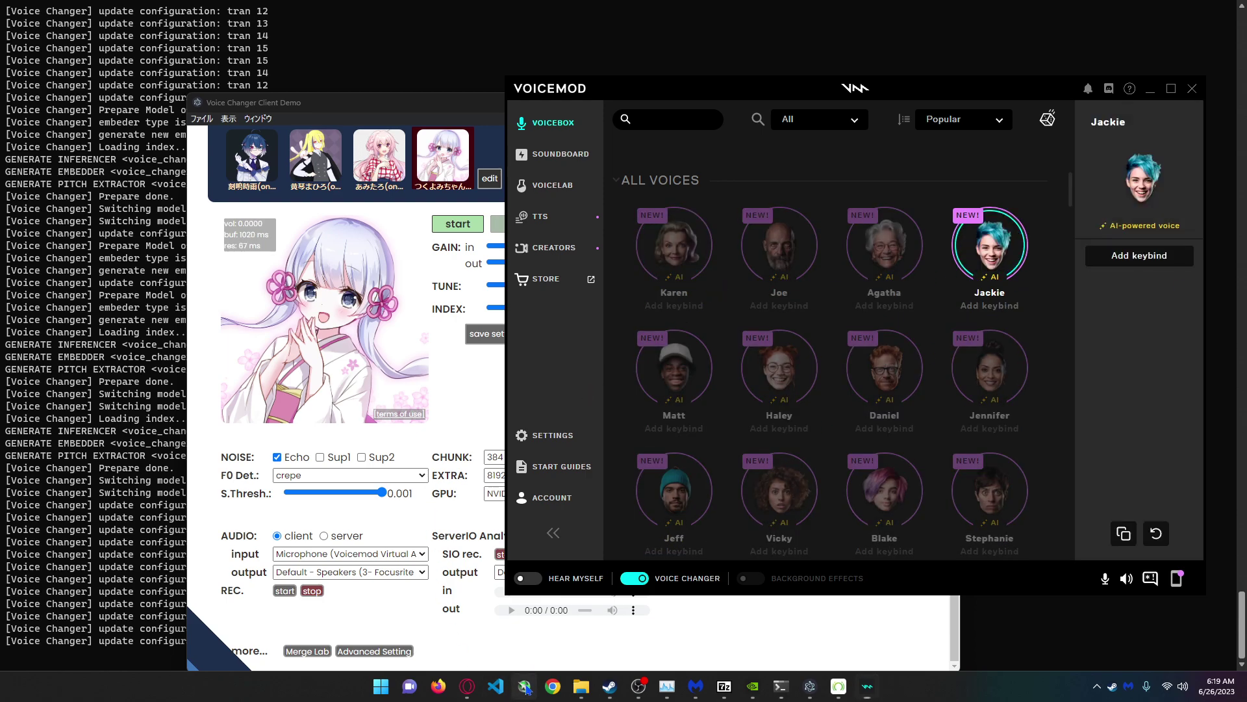
Approve the UAC prompt, minimize MSI Afterburner, and return to the voice changer client.
click(571, 453)
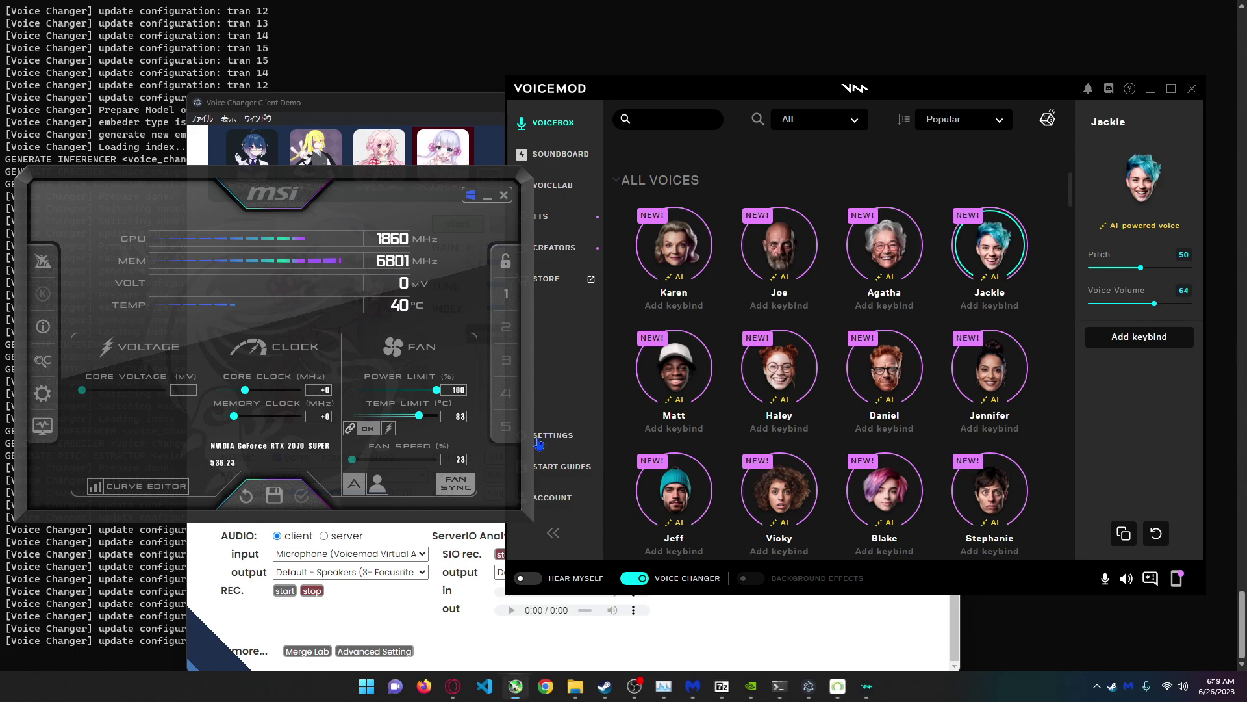
click(492, 197)
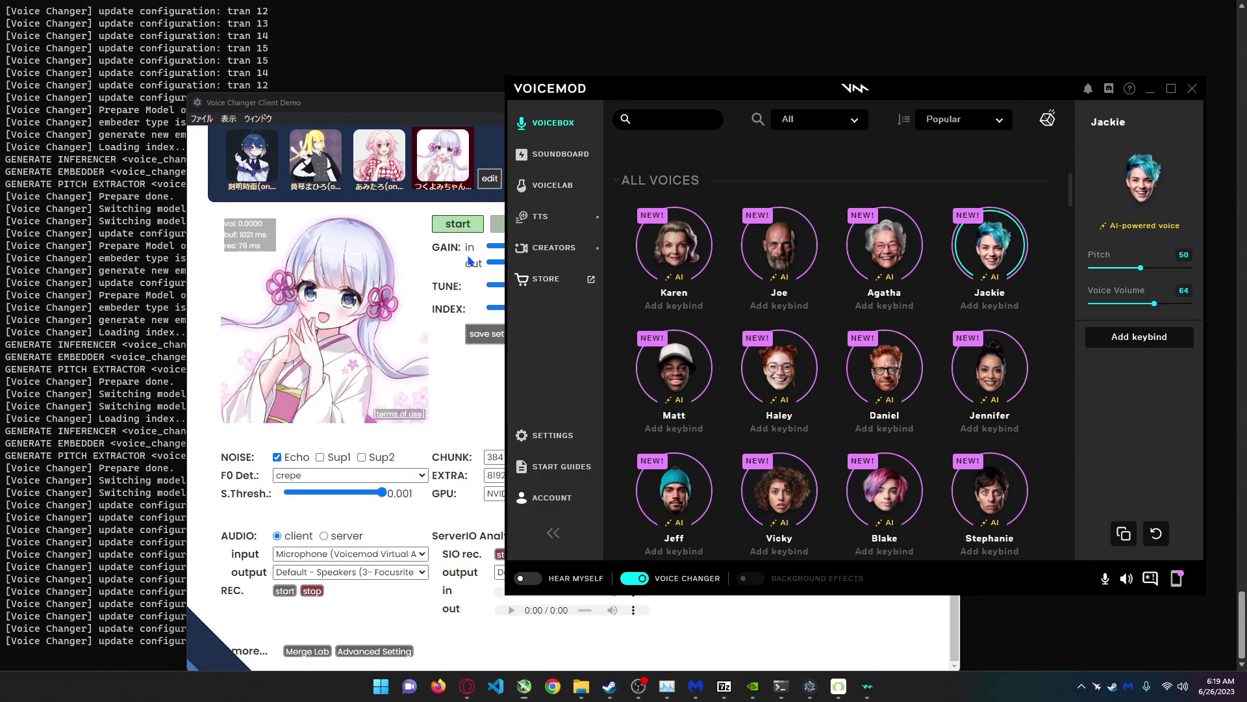
click(483, 391)
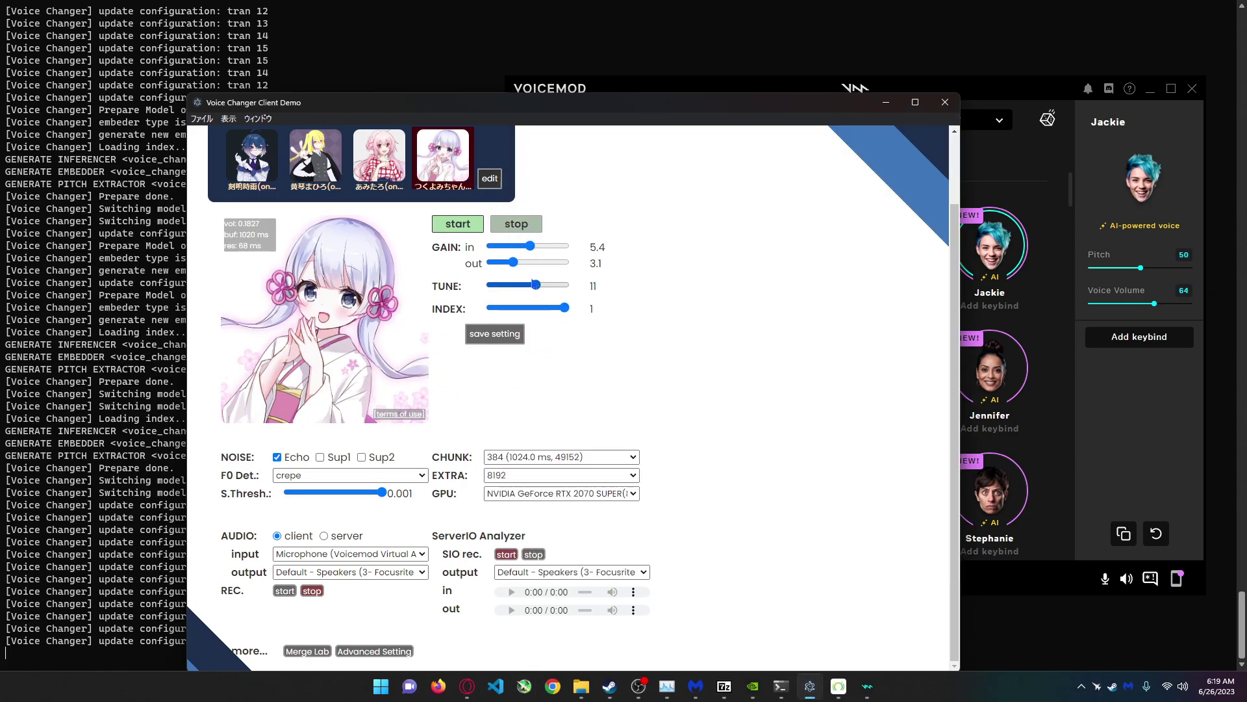
Select Voicemod's Voice Enhancer with noise reduction 85 and treble 4.
click(1013, 324)
scroll(780, 419, down, 5)
scroll(775, 432, down, 5)
scroll(777, 429, down, 2)
scroll(721, 390, down, 3)
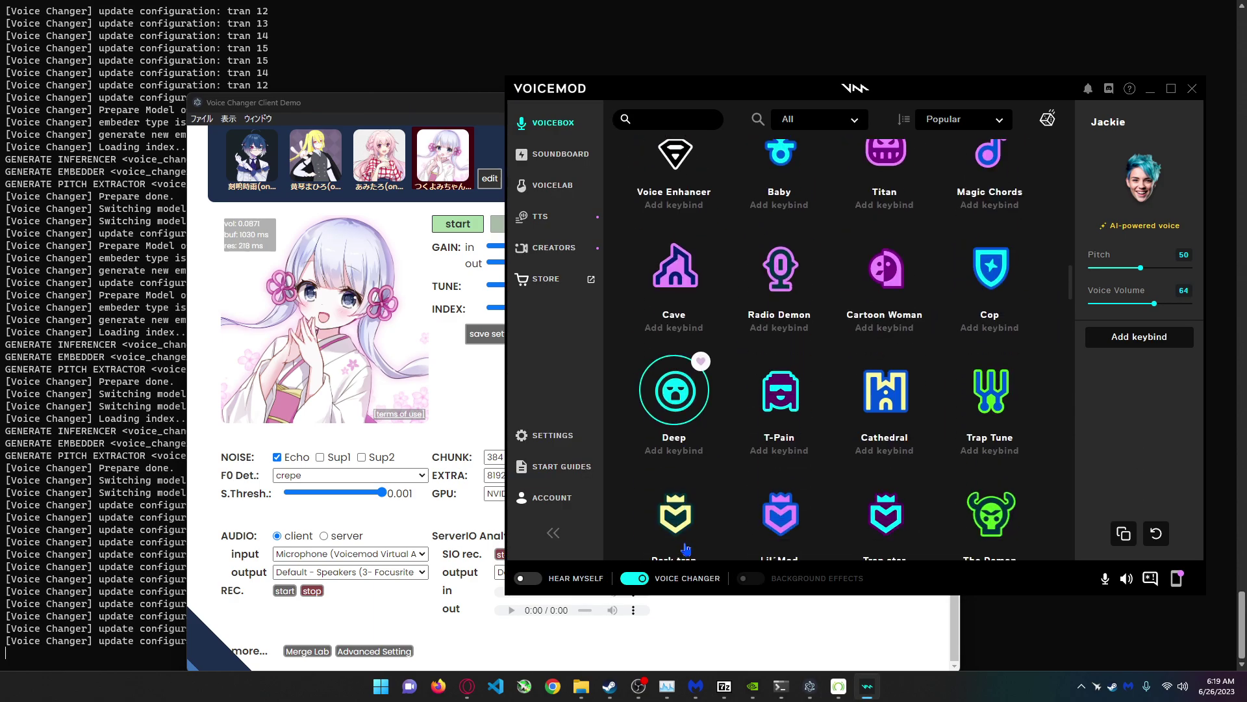
click(674, 175)
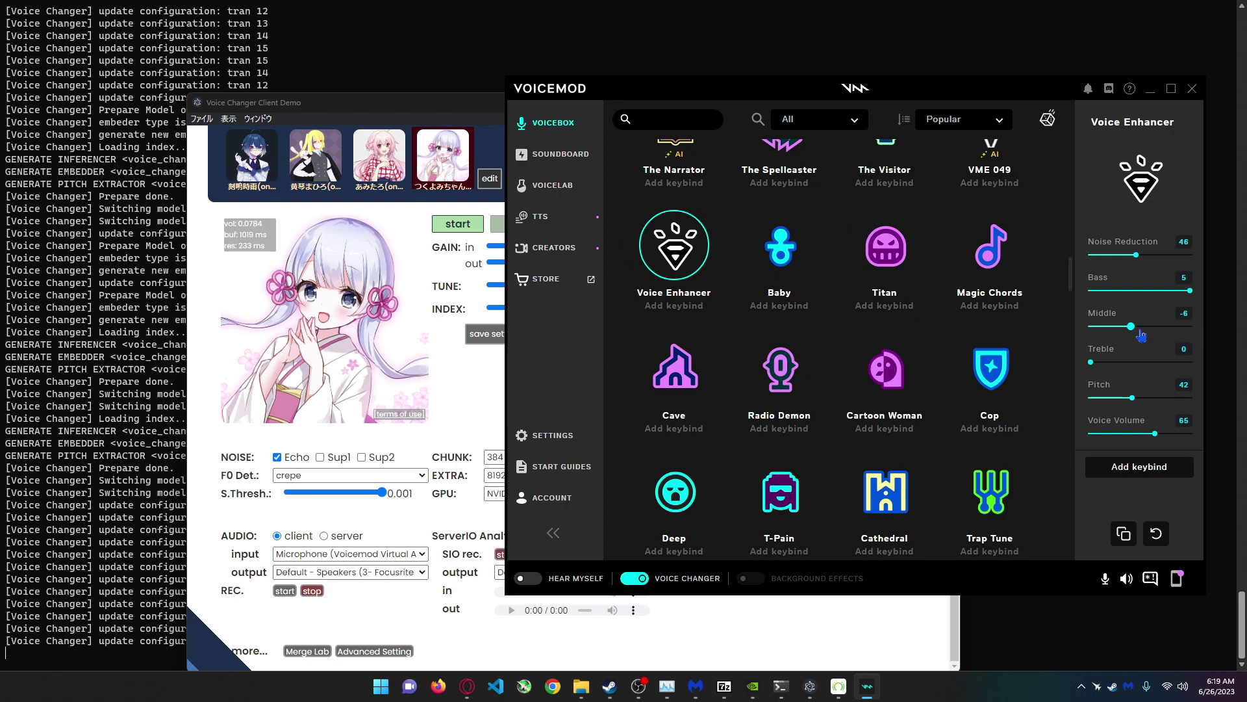
drag(1142, 259, 1175, 256)
mouse_move(1092, 362)
mouse_down()
mouse_move(1131, 362)
mouse_move(1179, 397)
mouse_move(1067, 403)
mouse_move(1092, 404)
mouse_up()
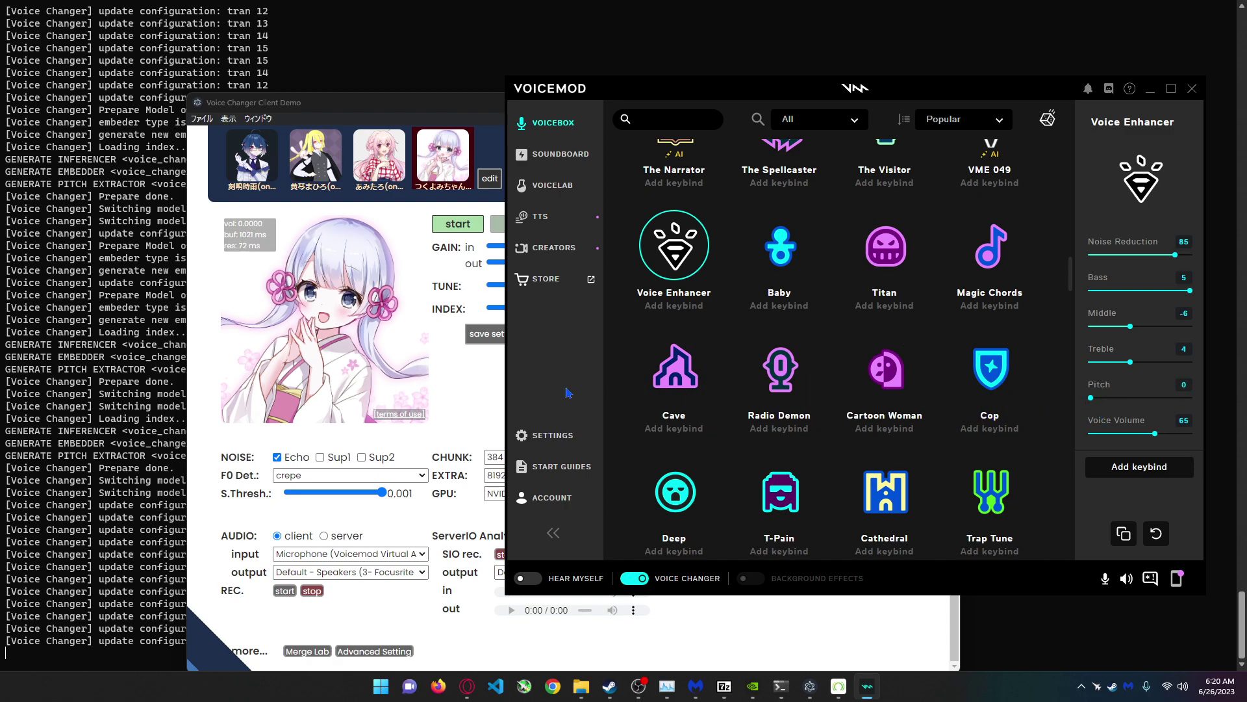
click(468, 393)
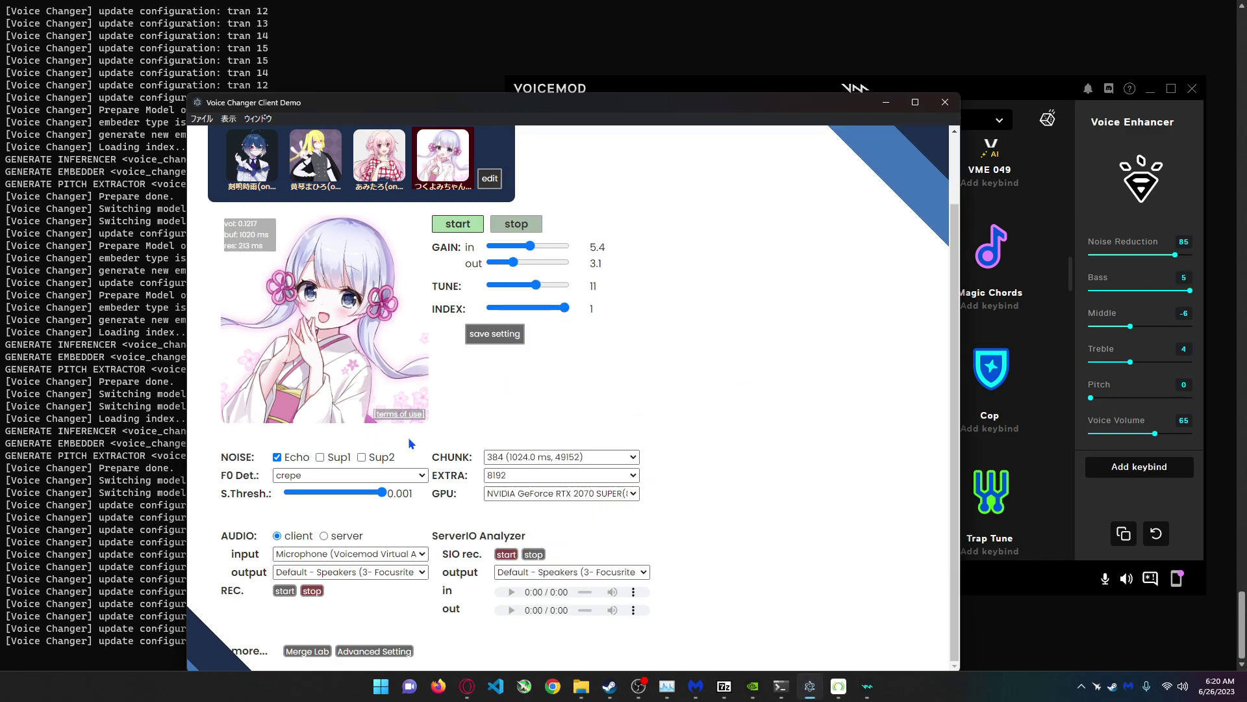
Use chunk 448, the harvest F0 detector, and extra buffer 4096 instead of 8192.
click(512, 456)
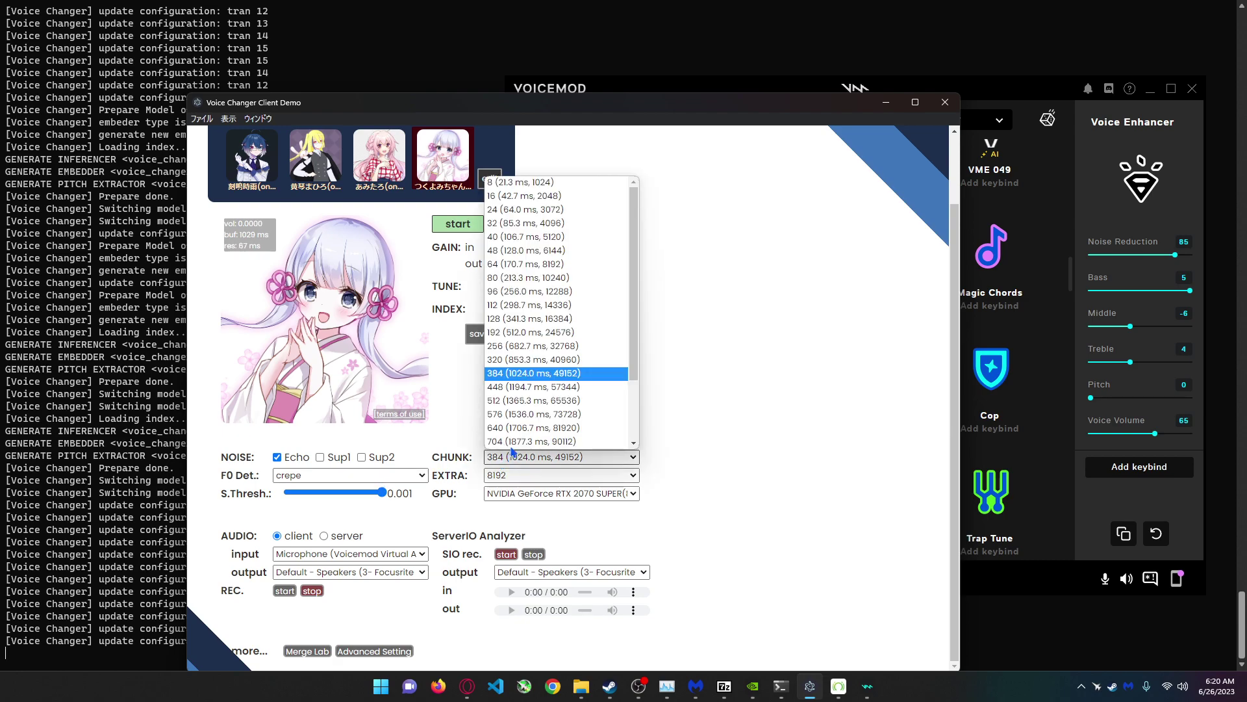
click(526, 387)
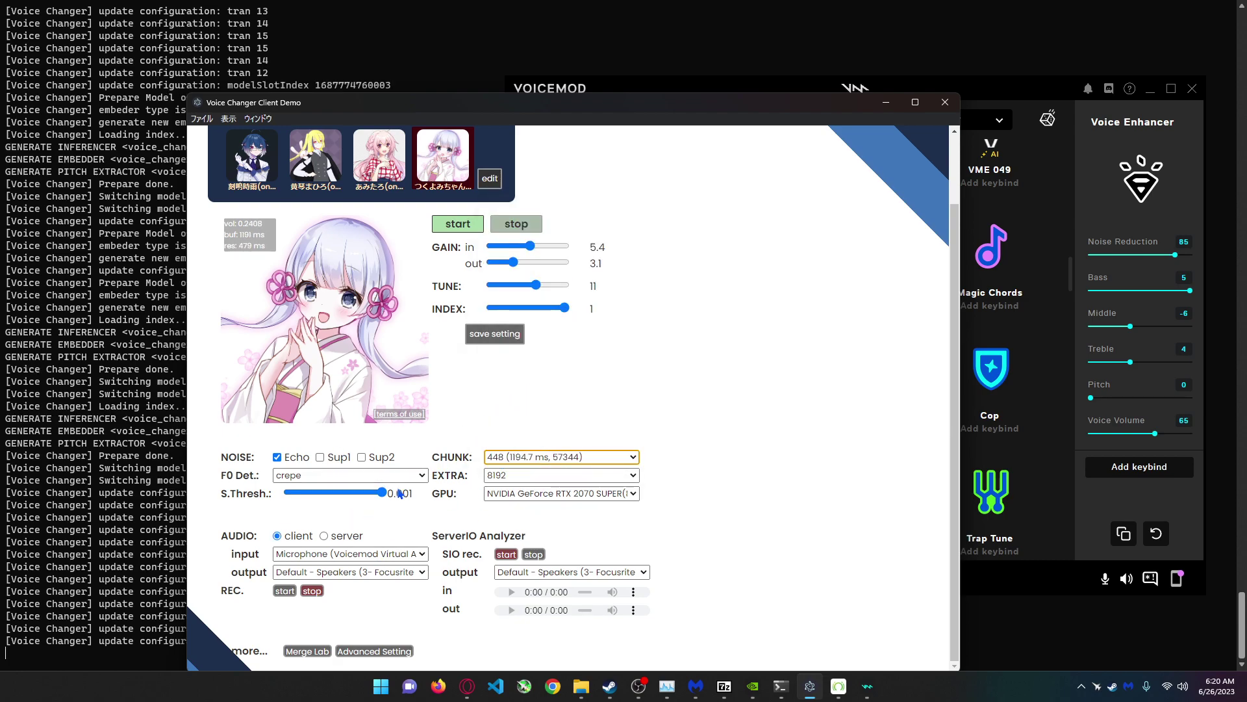
click(422, 477)
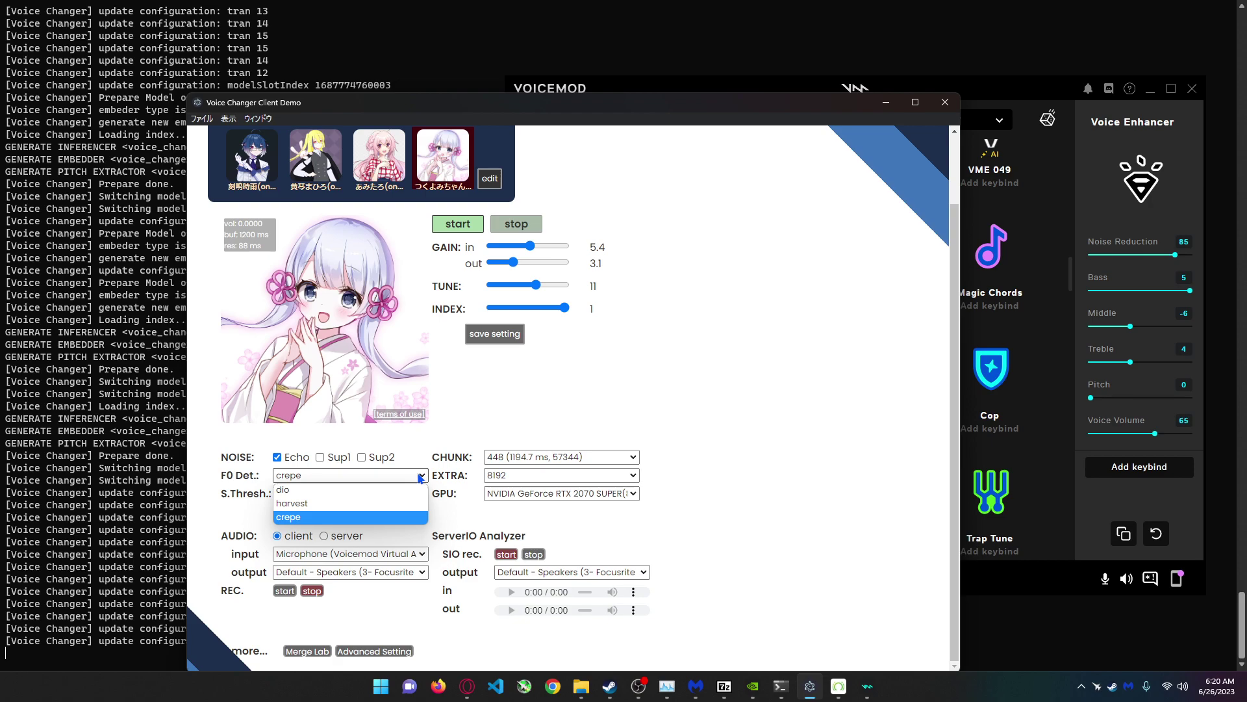
click(382, 501)
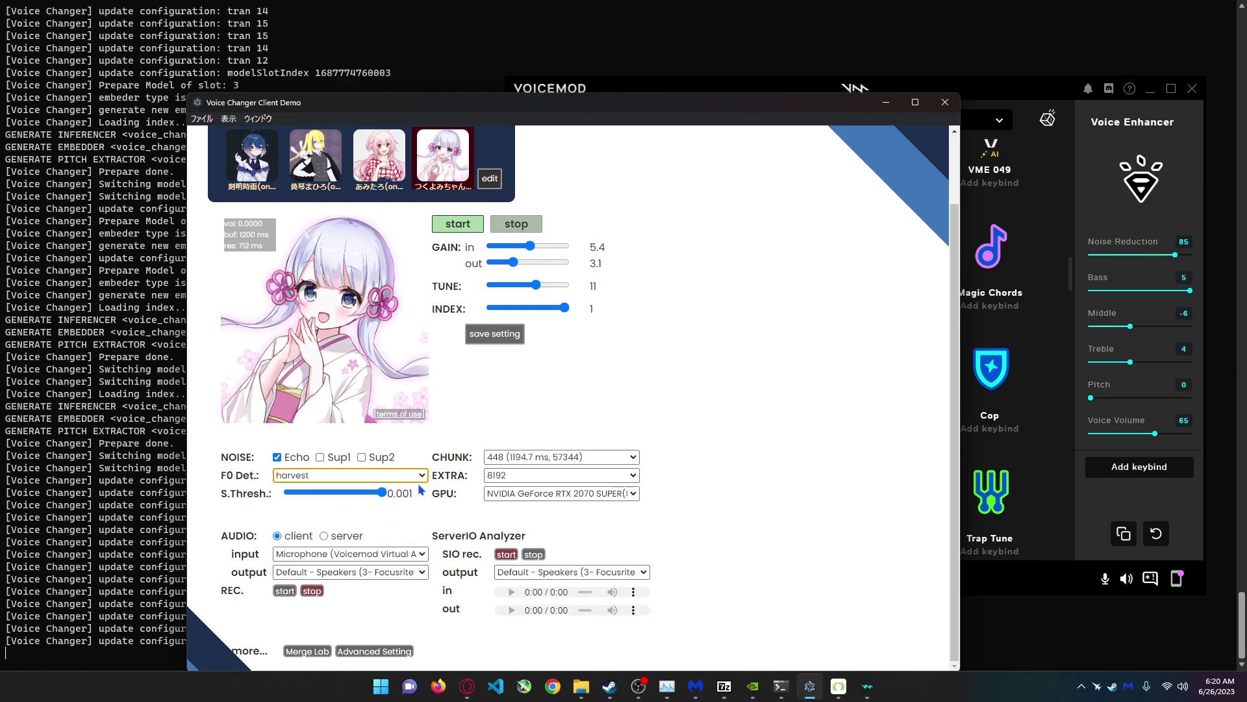
click(635, 476)
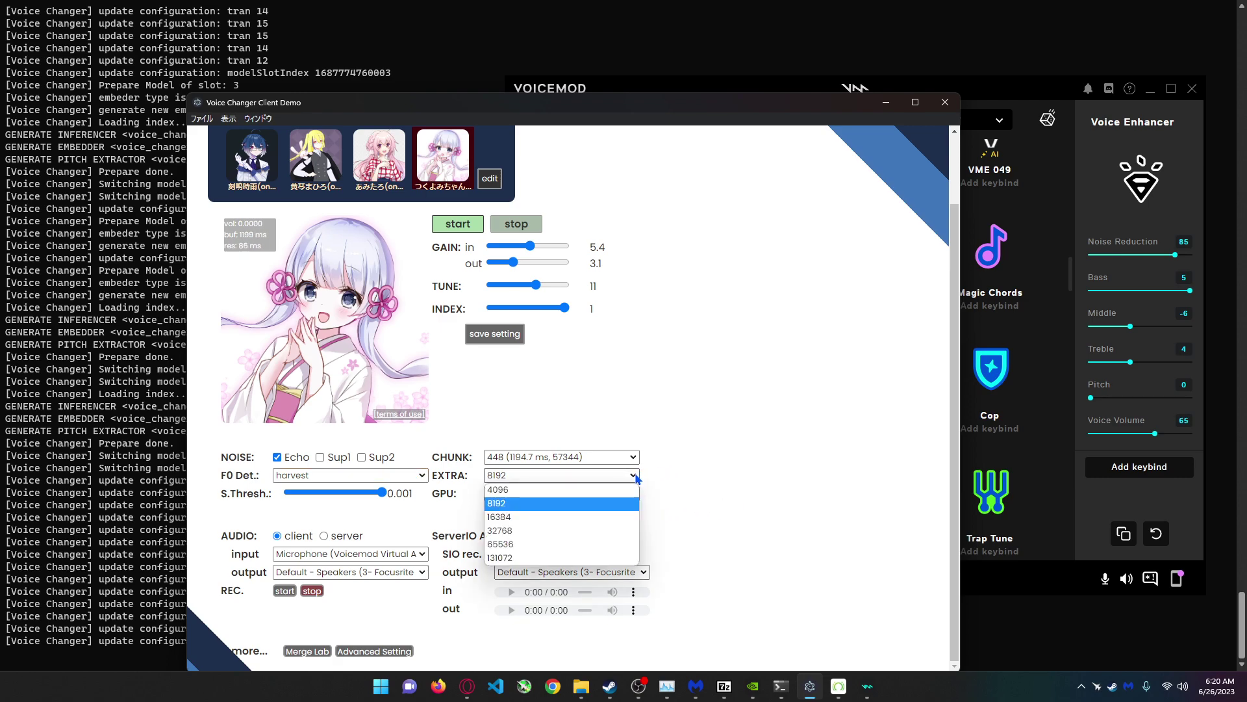
click(620, 490)
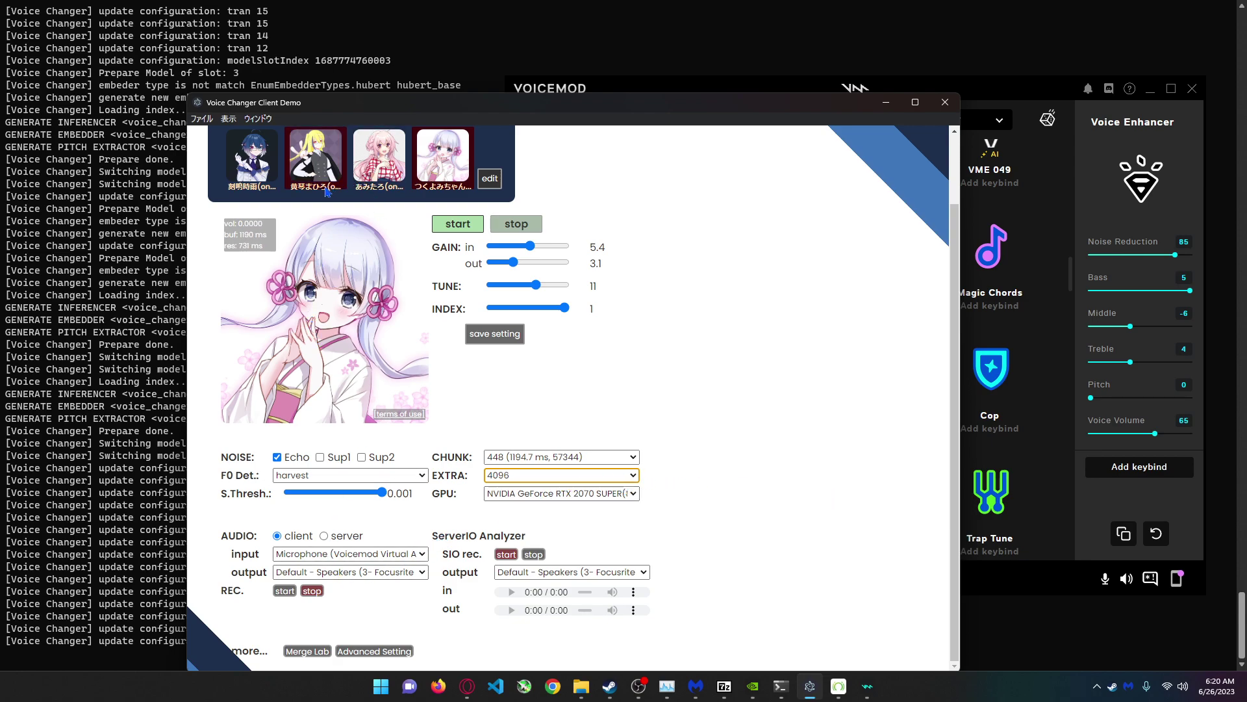
Pick Voicemod's Helium voice, passing through Speechifier.
click(1073, 349)
scroll(1073, 349, down, 2)
scroll(1073, 349, down, 2)
scroll(911, 361, down, 1)
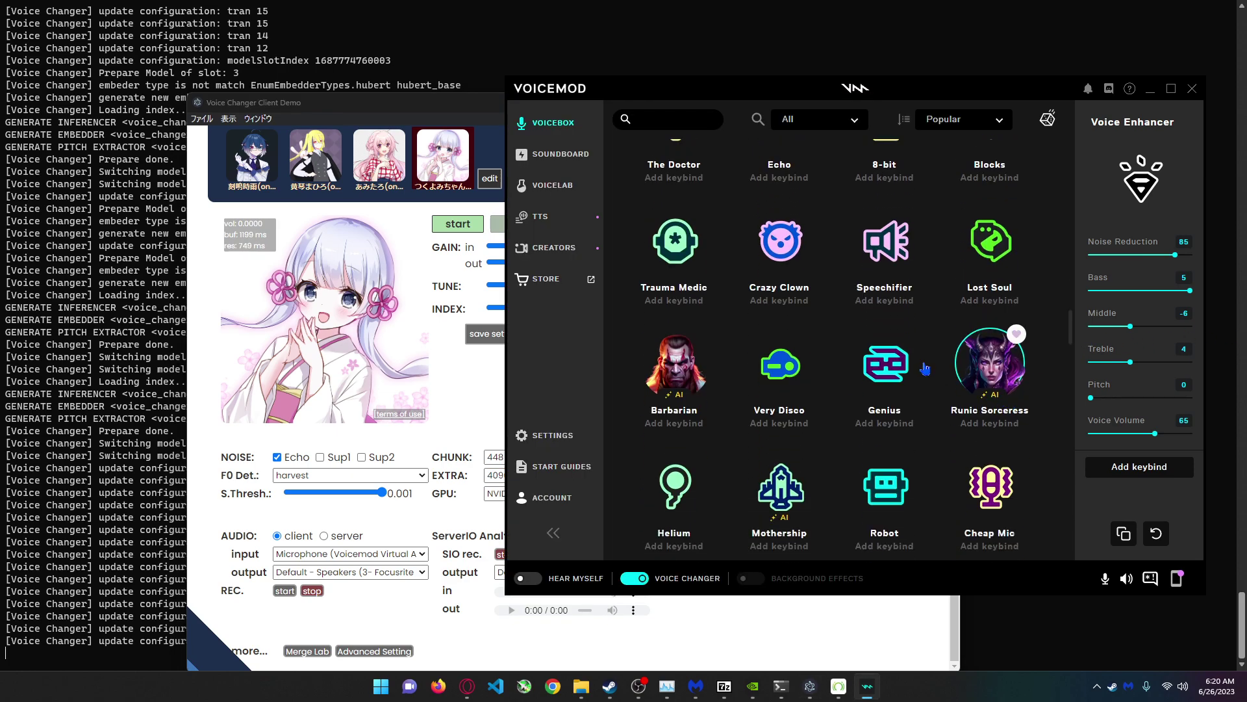
click(885, 244)
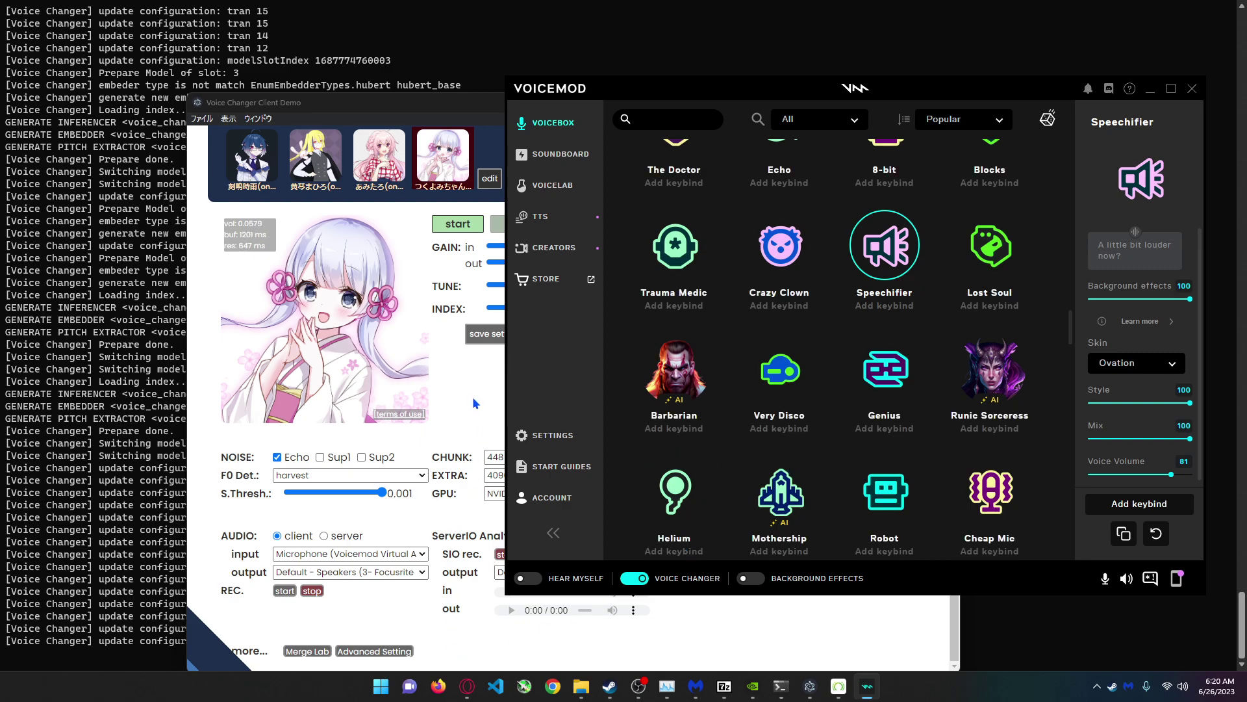
mouse_move(780, 492)
click(713, 509)
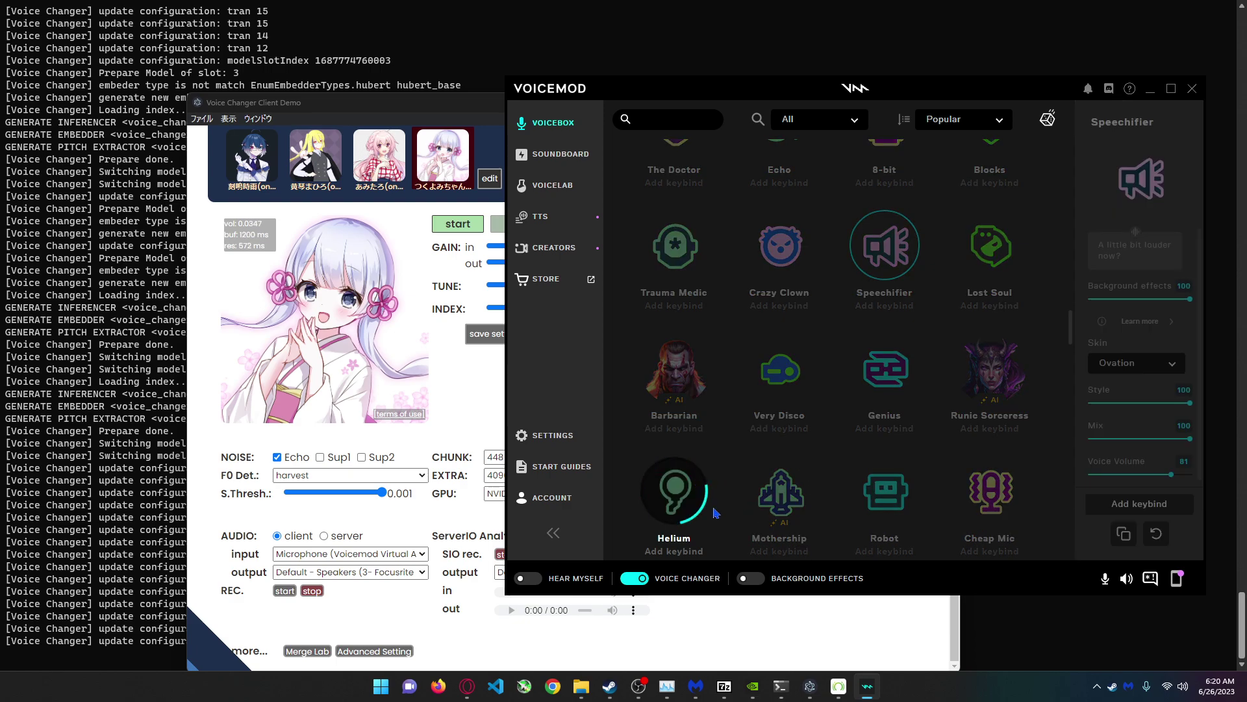
scroll(712, 508, down, 2)
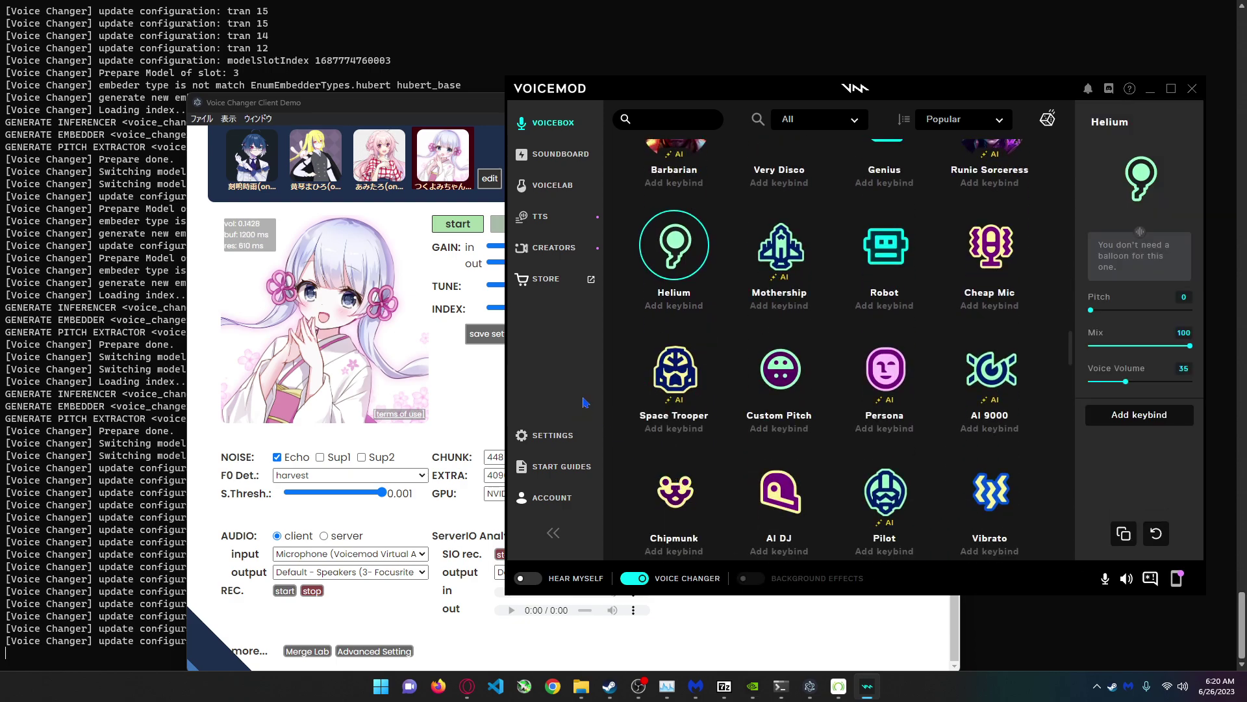
click(453, 390)
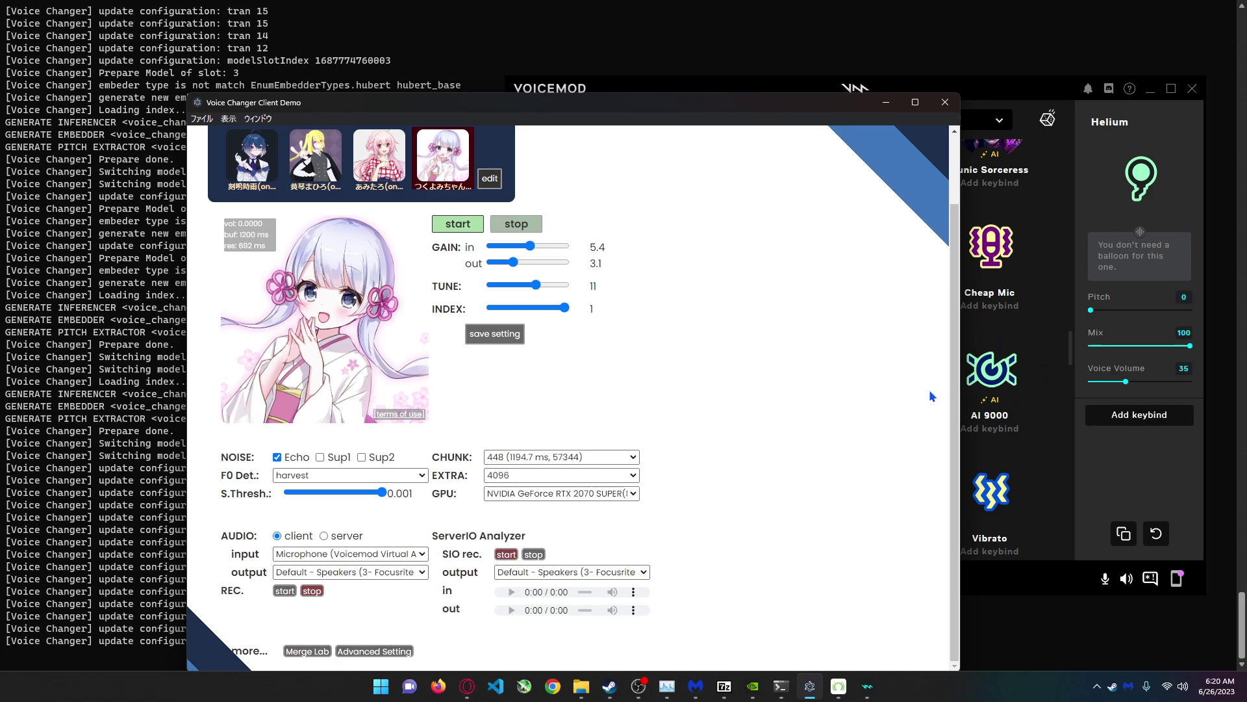
Set Helium's pitch to 11, overshooting to 15 first.
click(1097, 318)
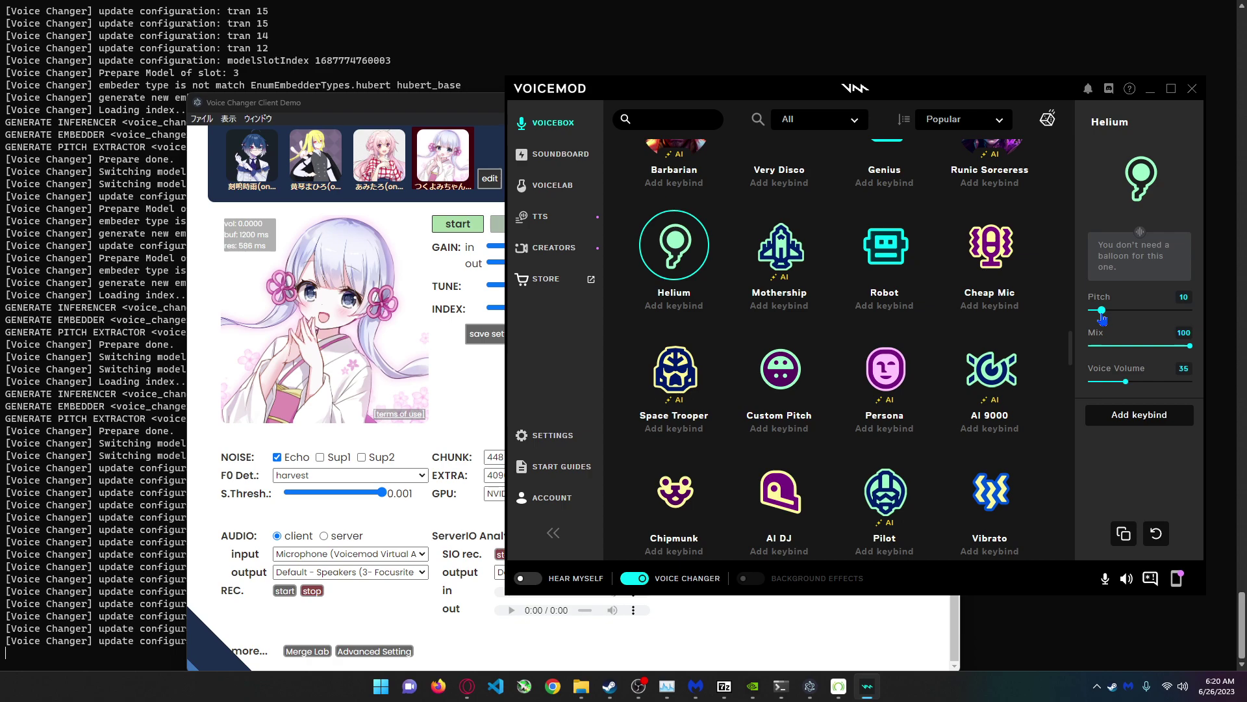
drag(1098, 319, 1107, 320)
drag(1106, 310, 1101, 310)
click(464, 387)
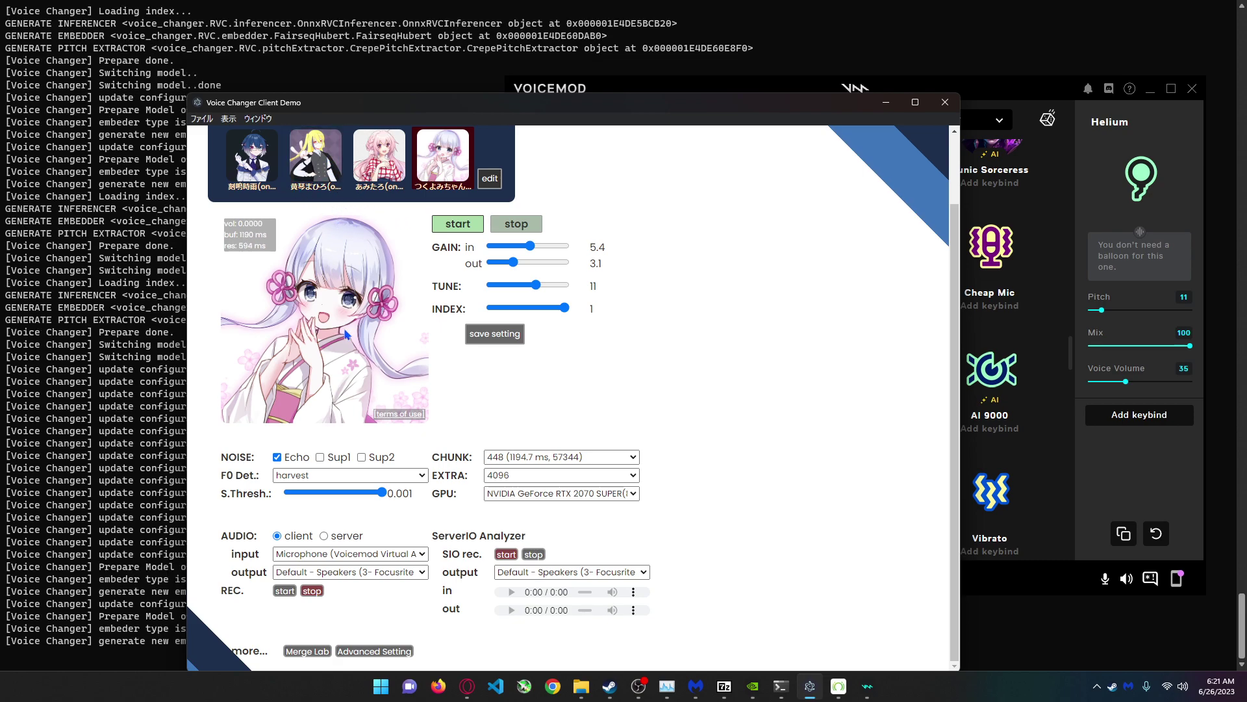
Select the 黄琴まひろ model and set its tune to 8, then down to 7.
click(337, 186)
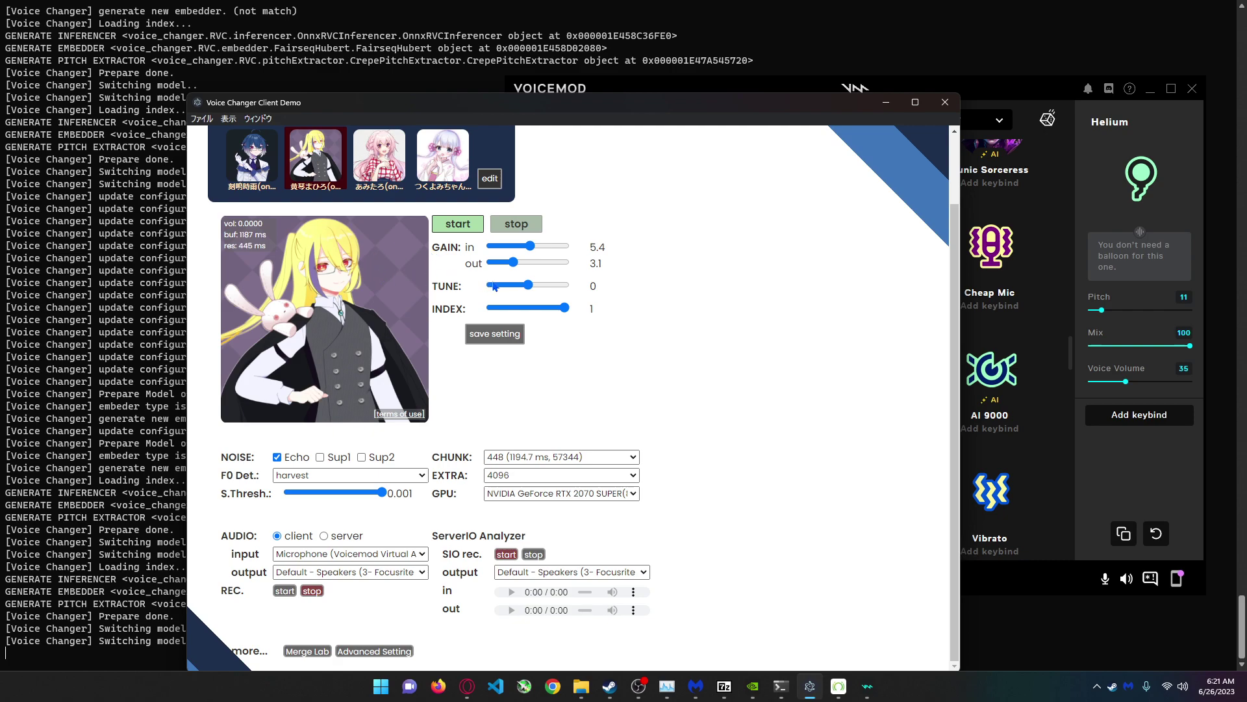
drag(499, 285, 534, 285)
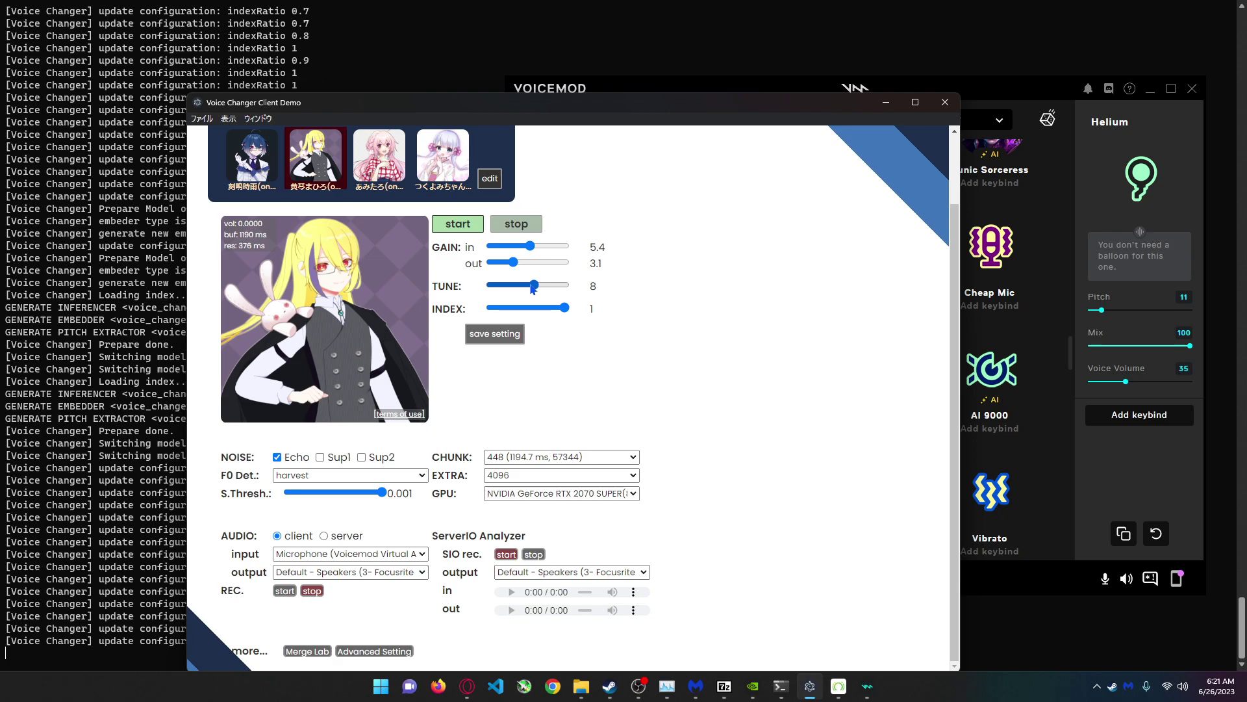
click(530, 287)
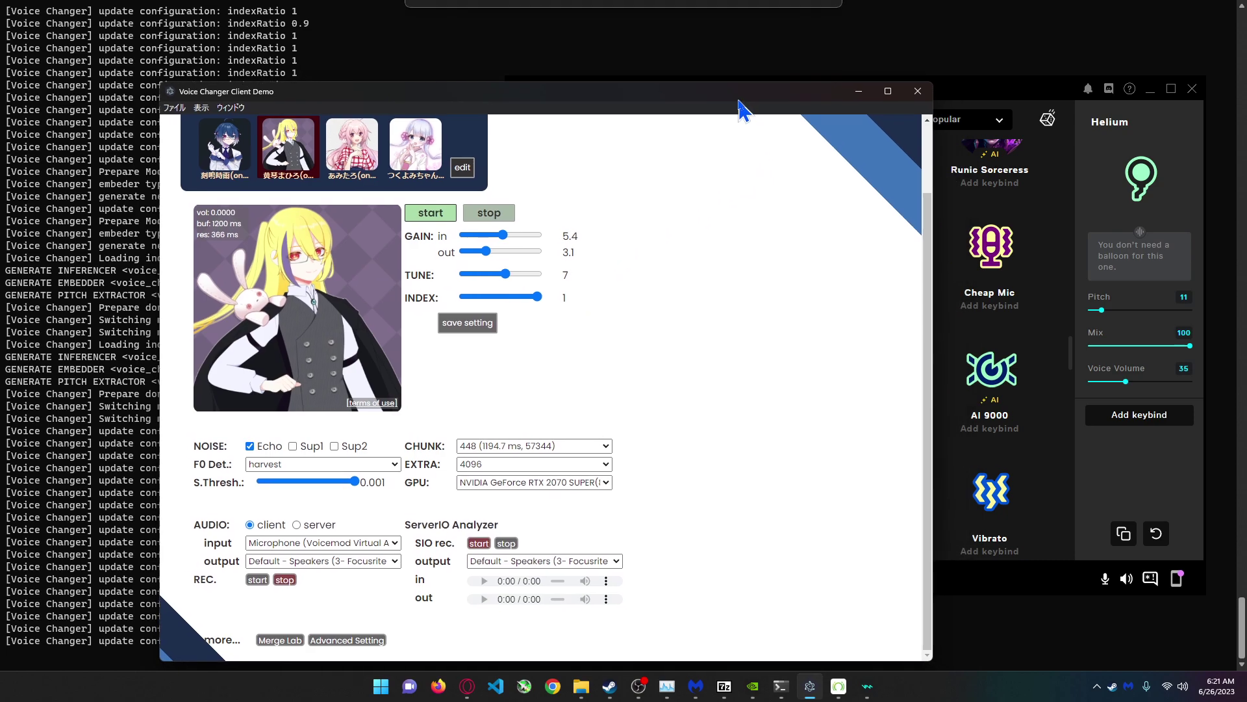
Rearrange the windows and pick Voicemod's Cute voice (pitch 34, volume 64).
drag(767, 121, 663, 93)
click(940, 99)
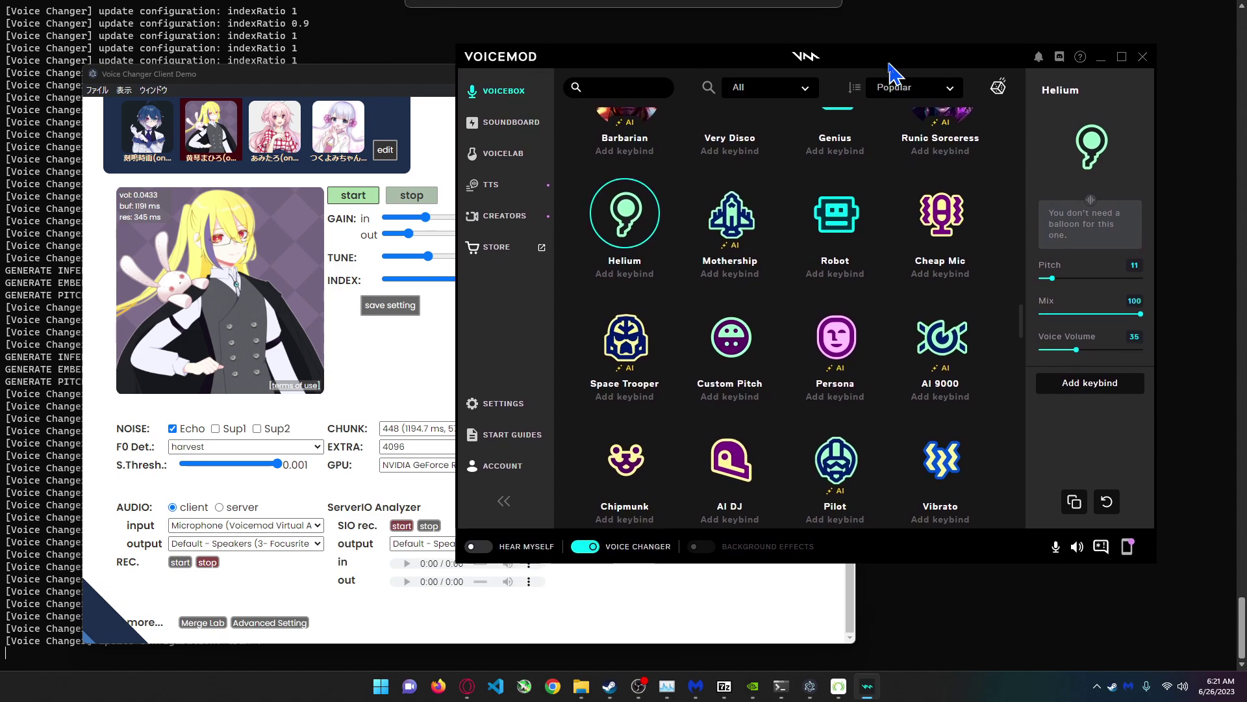
drag(941, 98, 830, 82)
scroll(669, 263, down, 1)
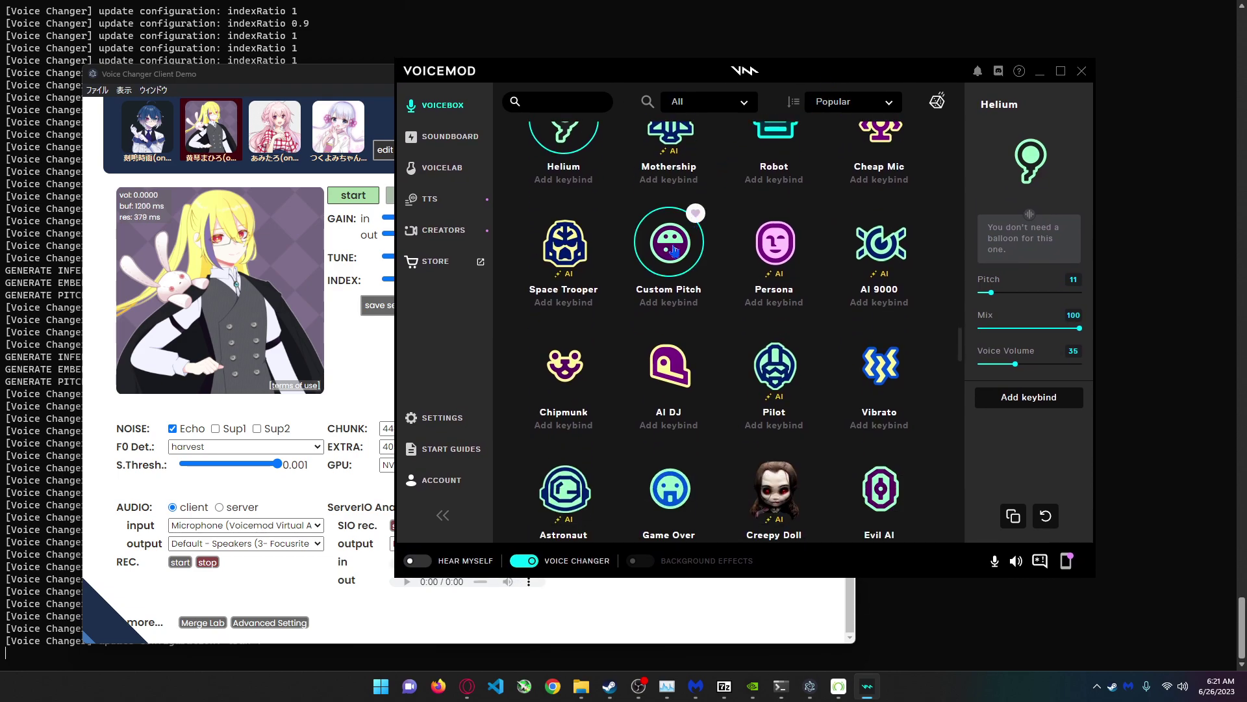
scroll(585, 273, down, 2)
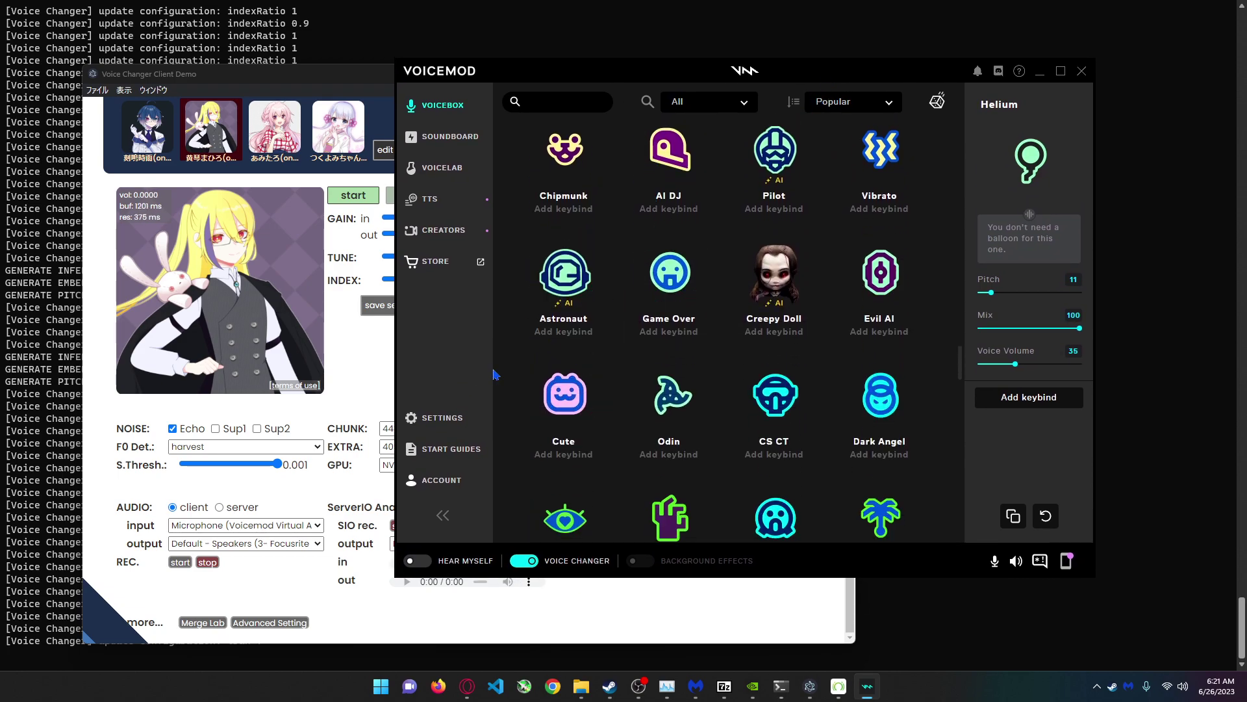
click(563, 382)
scroll(531, 450, down, 2)
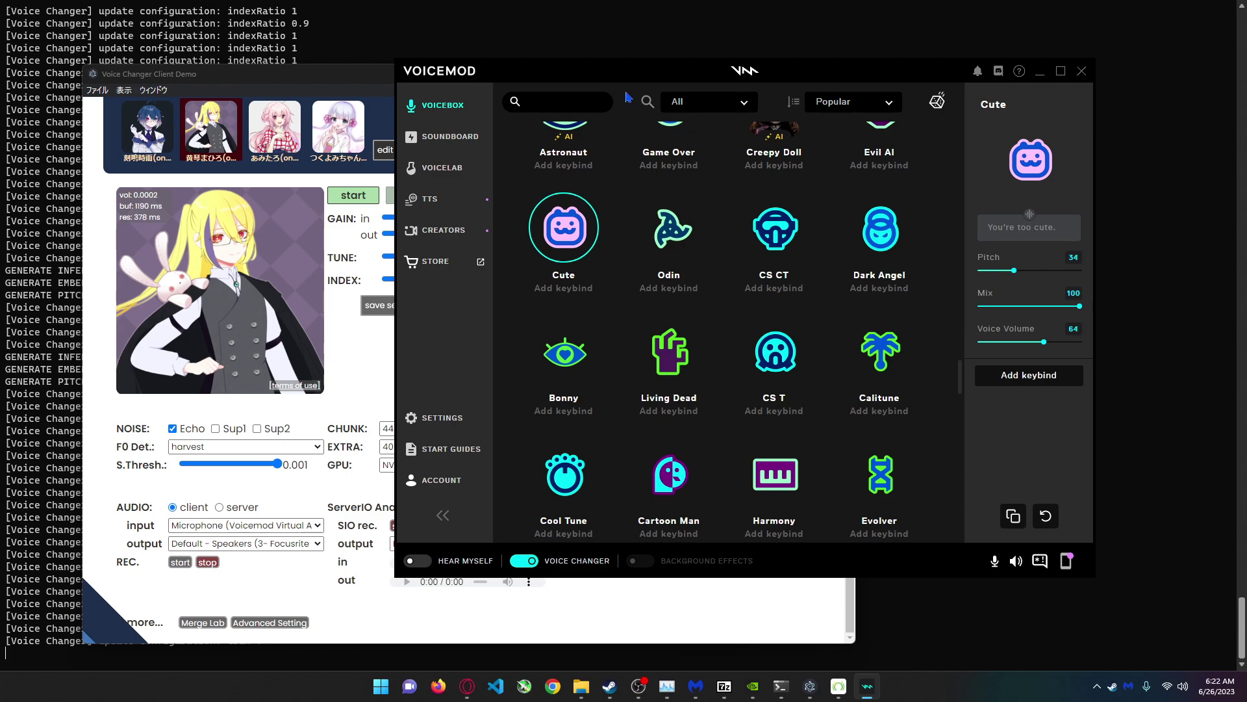
drag(624, 80, 783, 158)
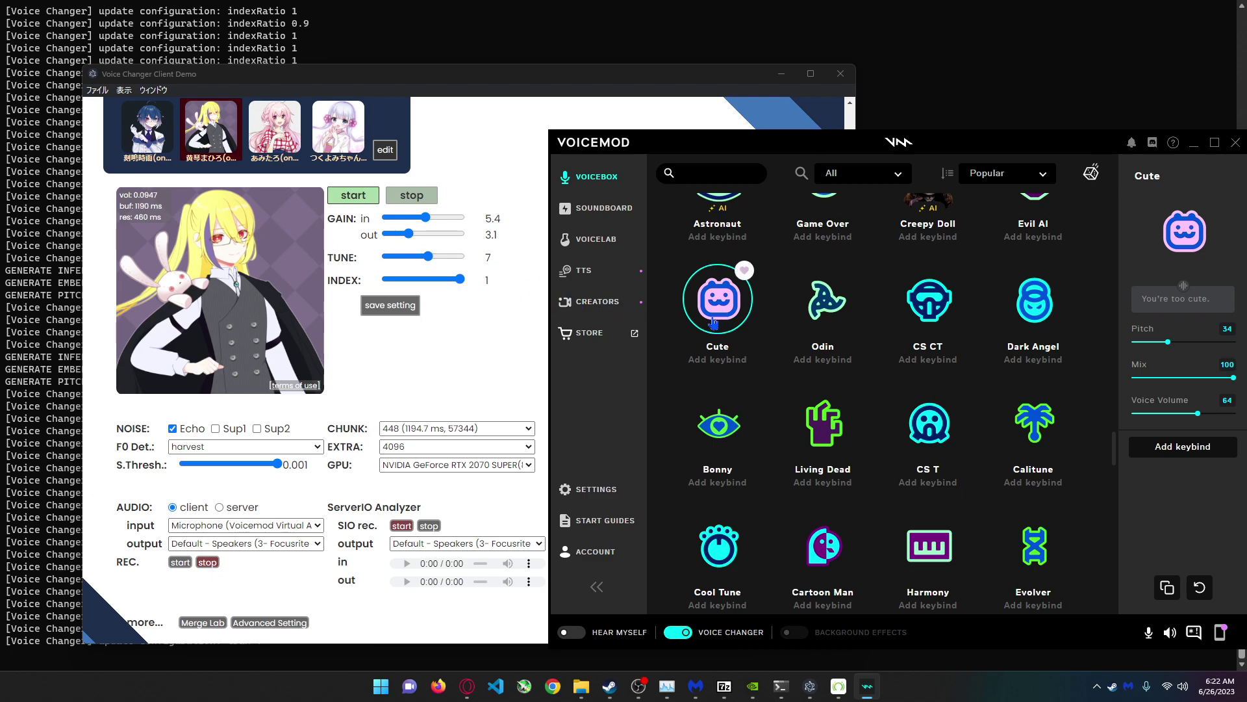
Settle the blonde model's tune at 2 and reposition the client window.
click(430, 257)
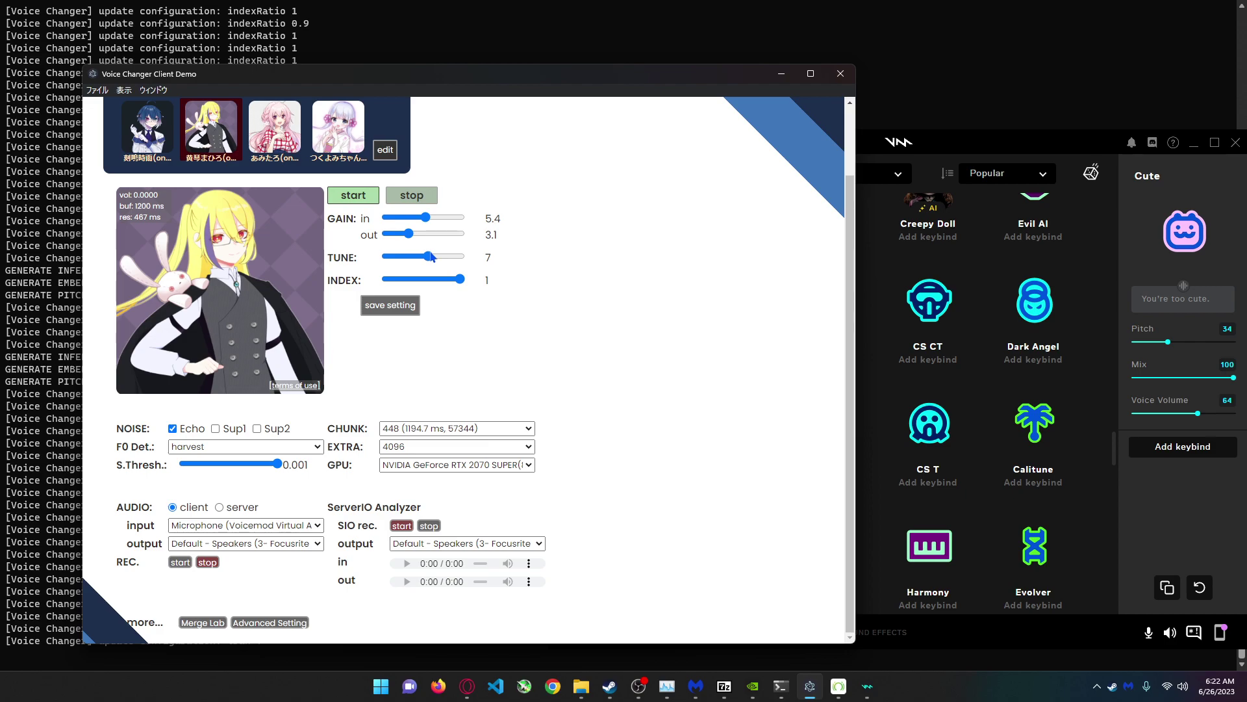
drag(430, 260, 424, 258)
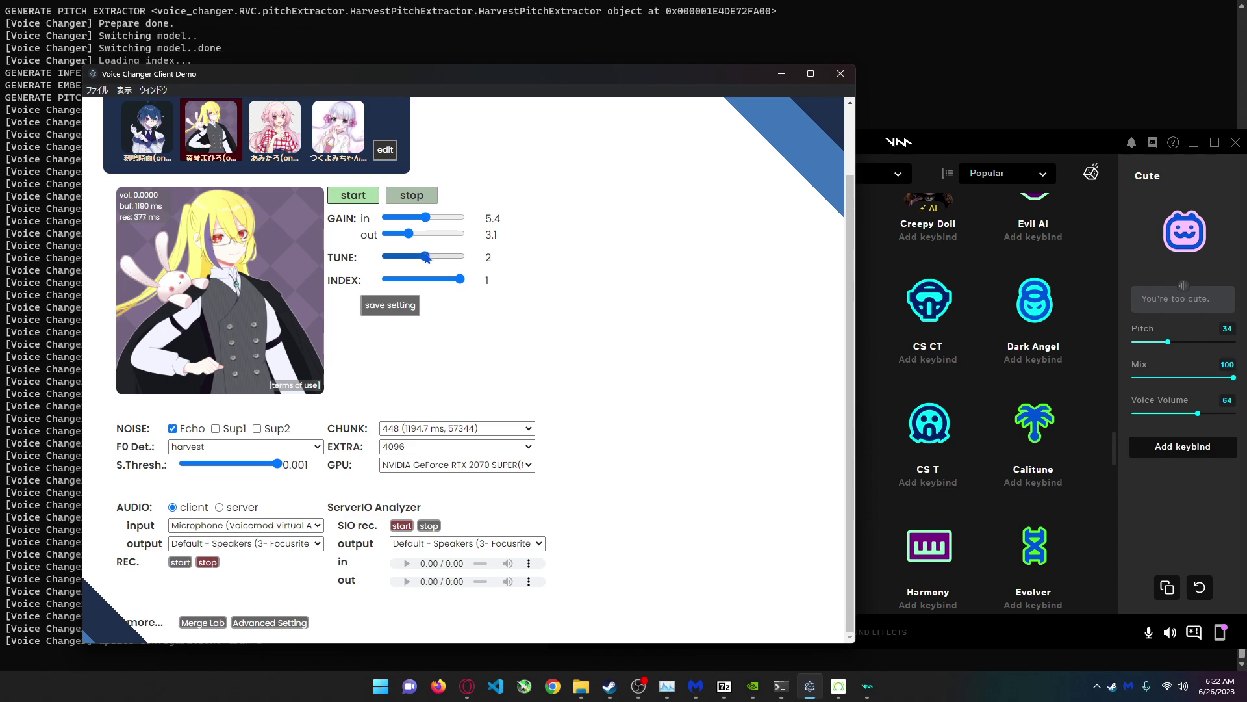
drag(425, 258, 426, 258)
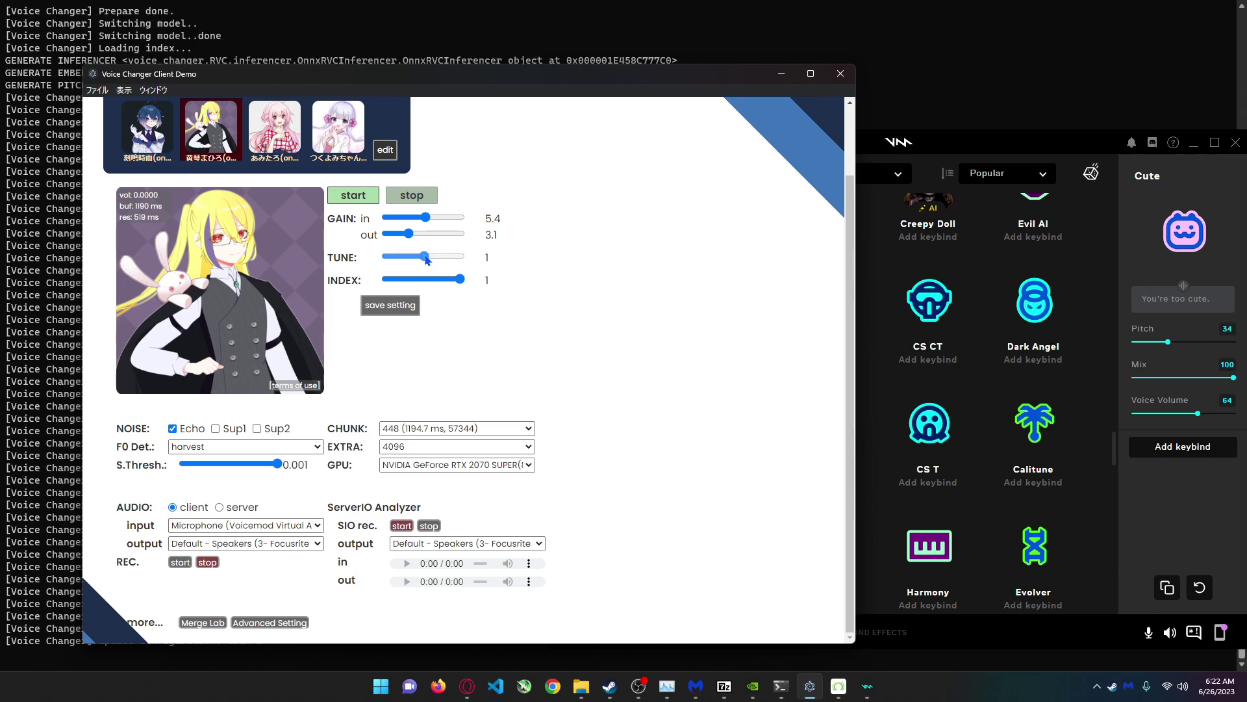
drag(425, 256, 427, 257)
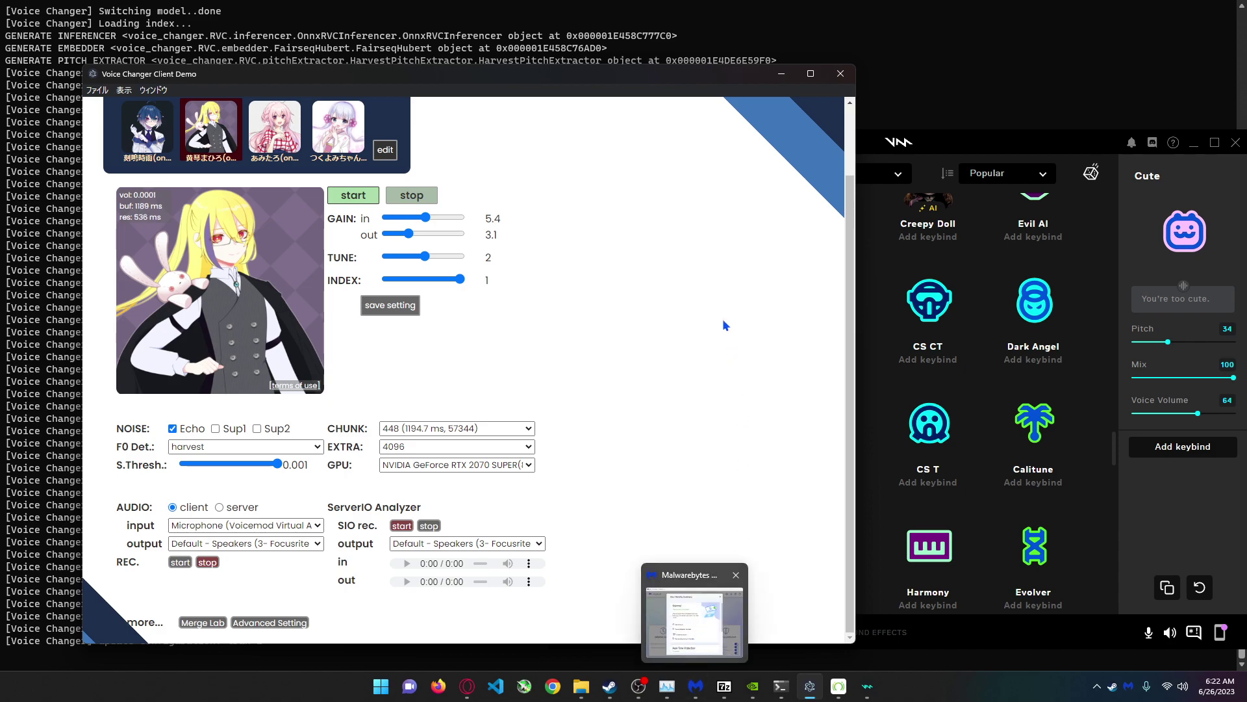
mouse_move(569, 80)
mouse_down()
mouse_move(715, 105)
mouse_move(588, 89)
mouse_up()
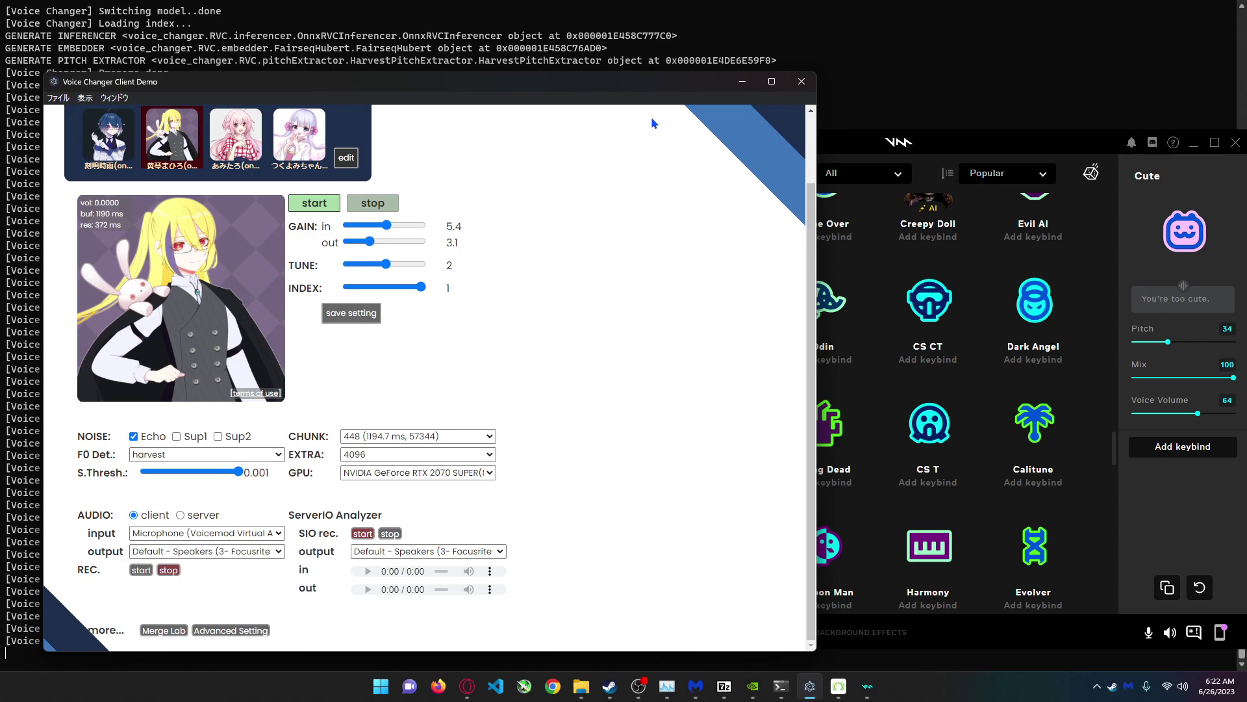
Try Voicemod's Ghost voice, then switch to Hamsters.
click(982, 157)
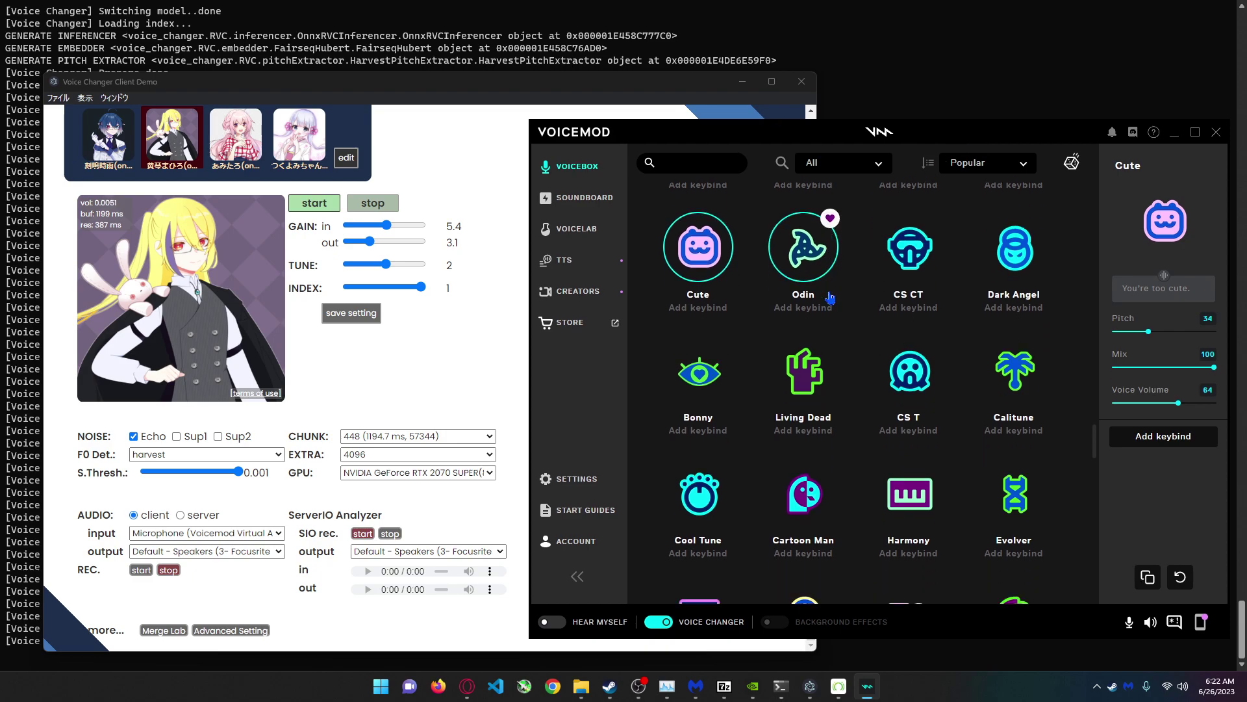
scroll(834, 299, down, 2)
scroll(808, 342, down, 1)
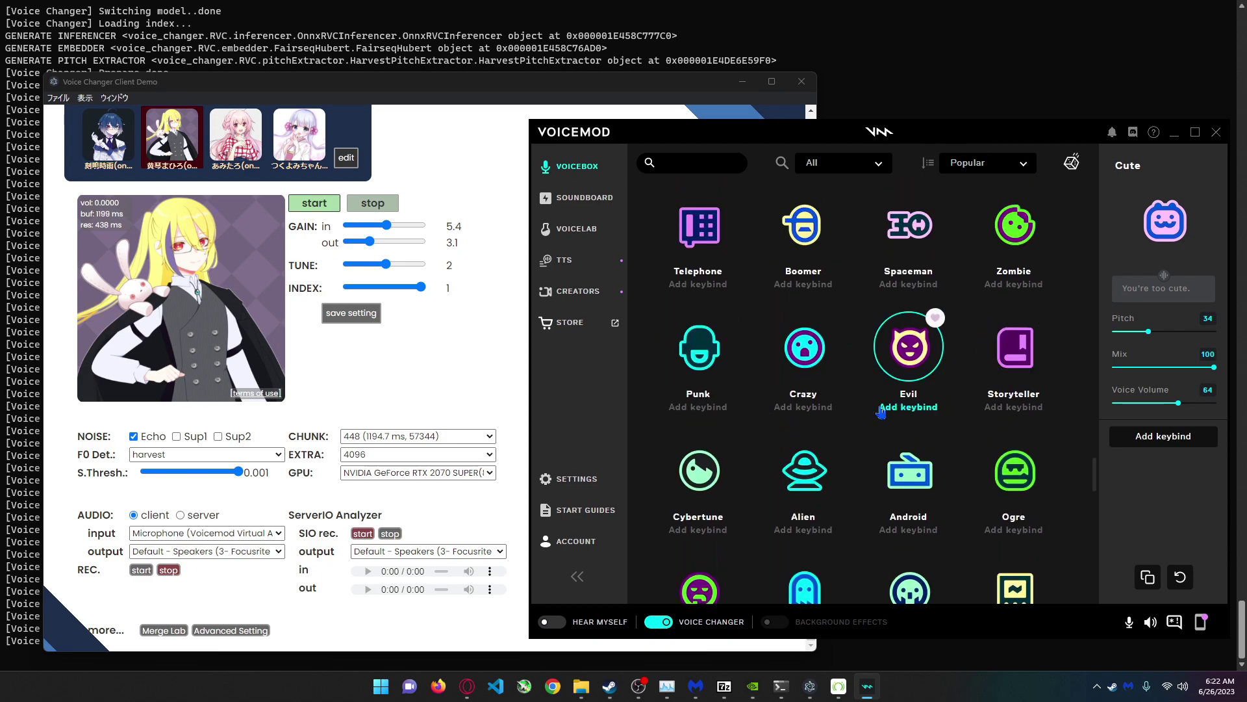
scroll(856, 410, down, 3)
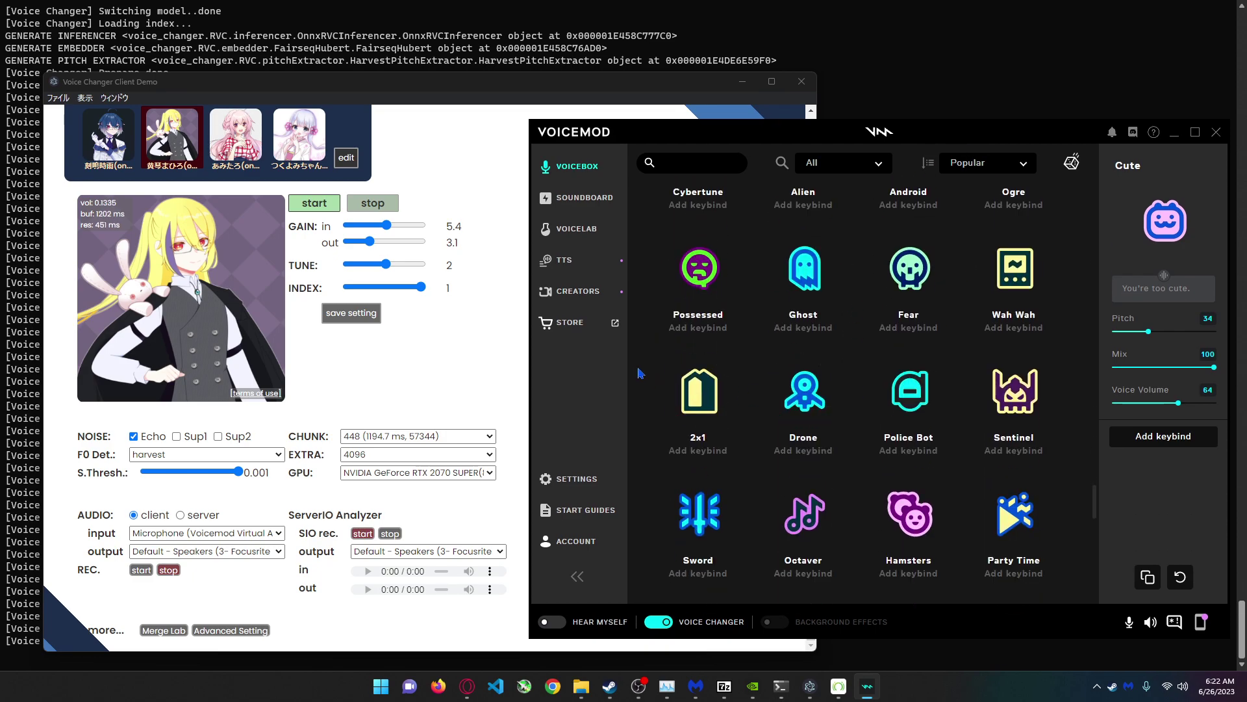
click(809, 282)
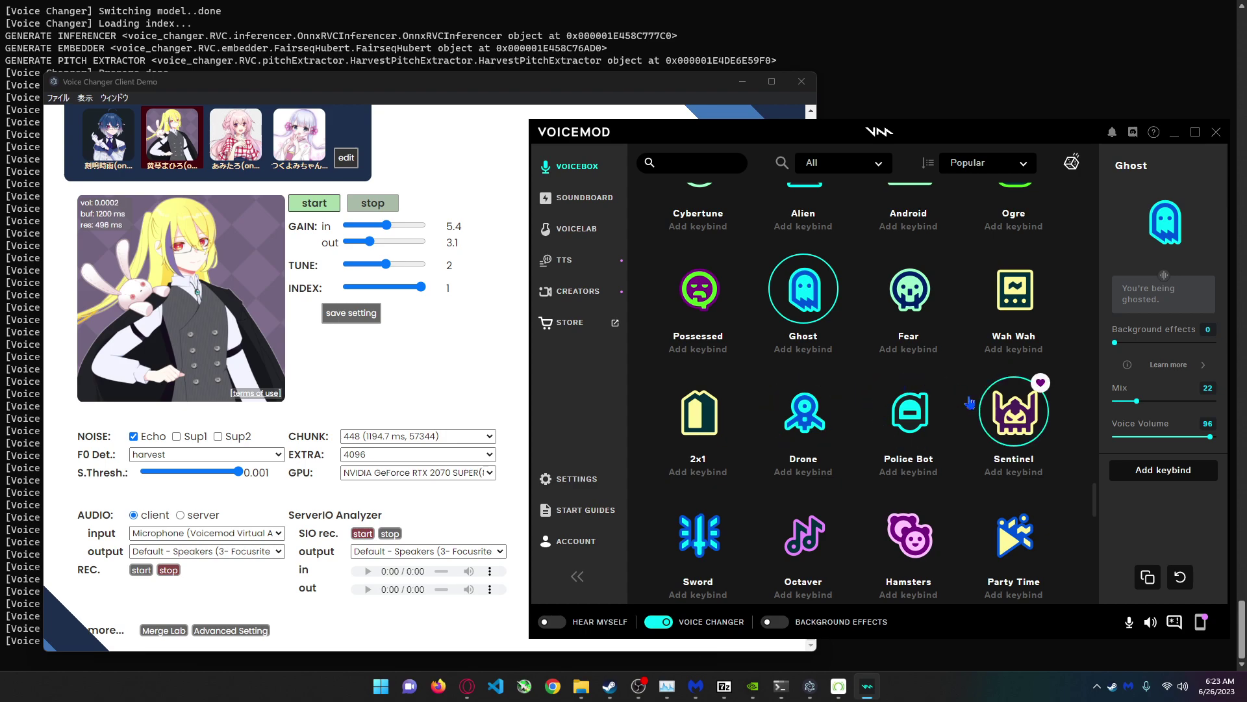
scroll(925, 417, down, 2)
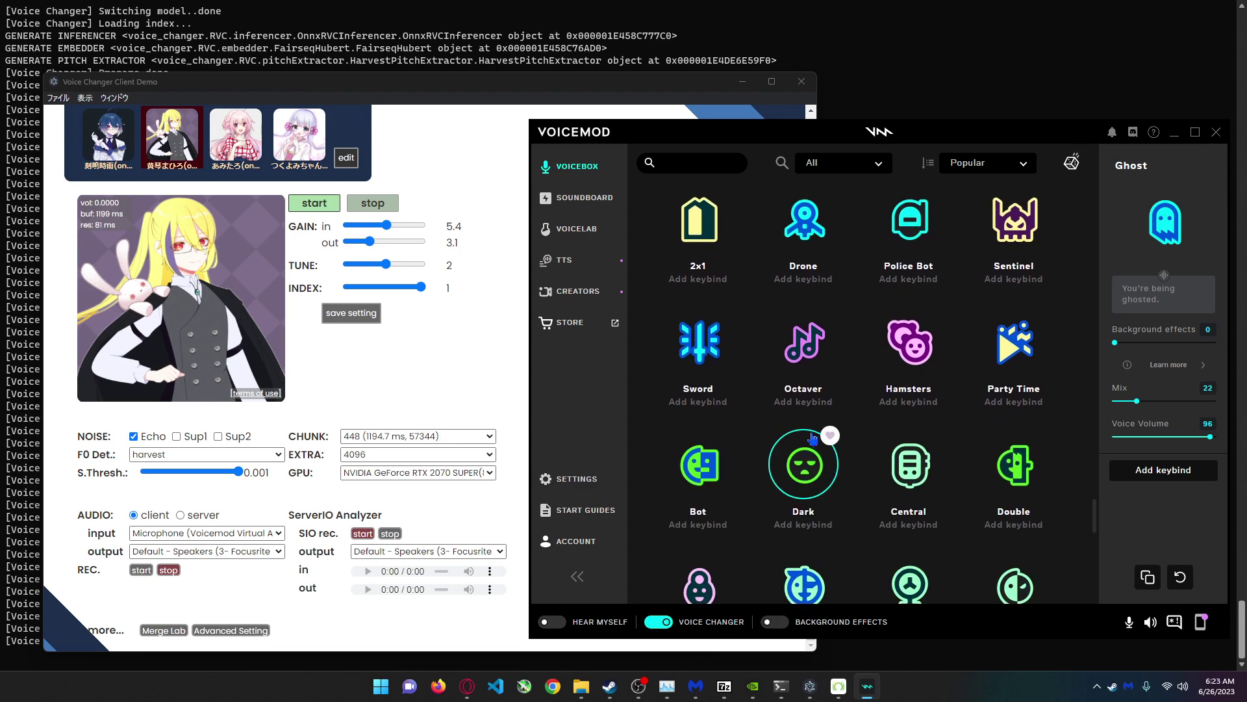
click(880, 357)
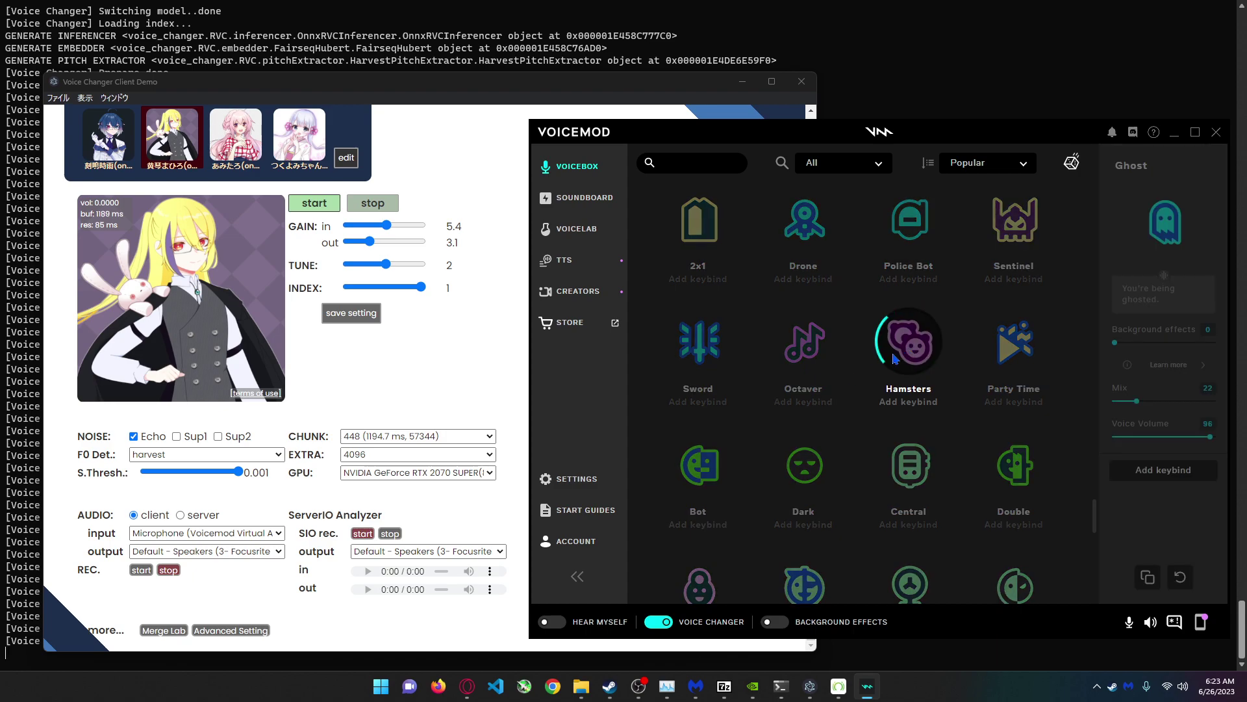
scroll(880, 356, down, 1)
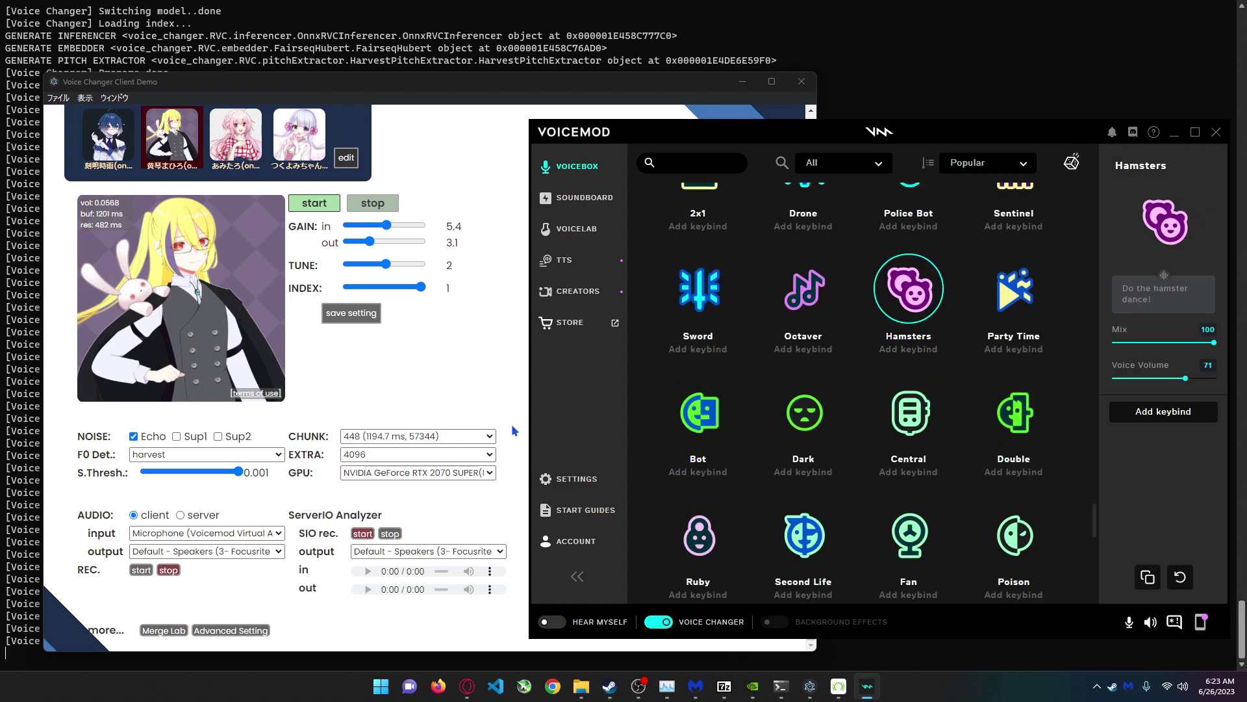
scroll(877, 428, down, 2)
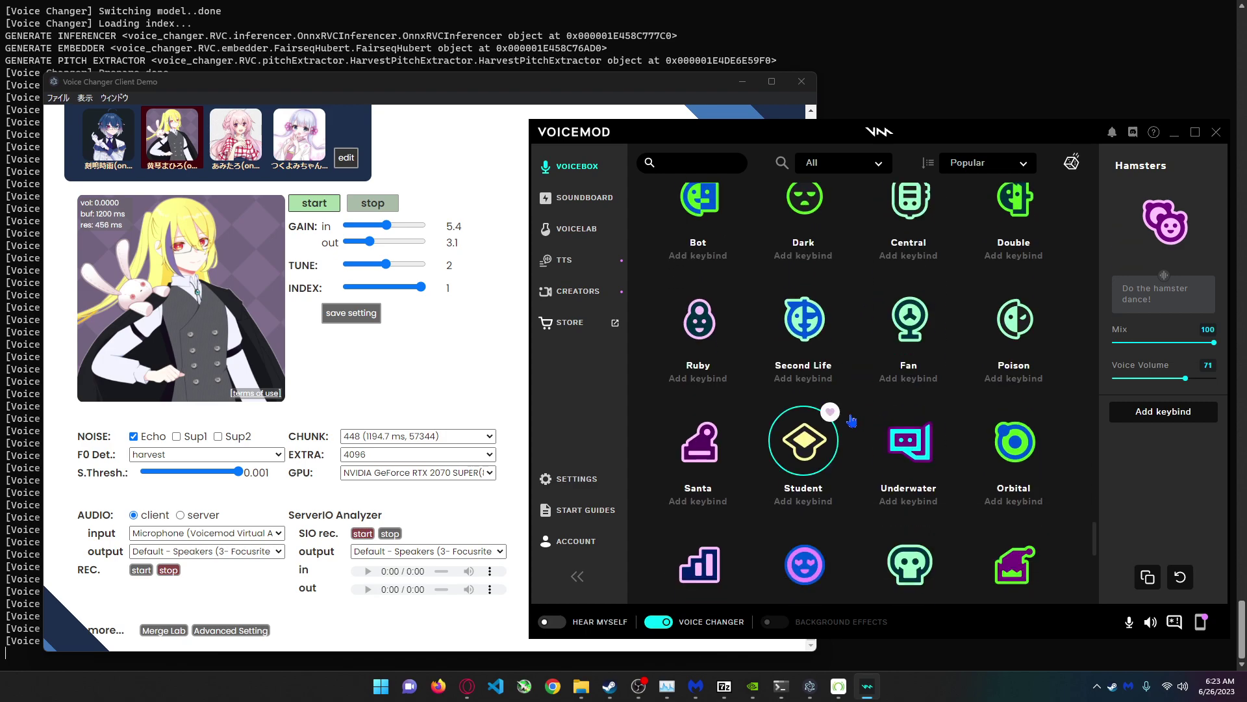
scroll(700, 380, down, 2)
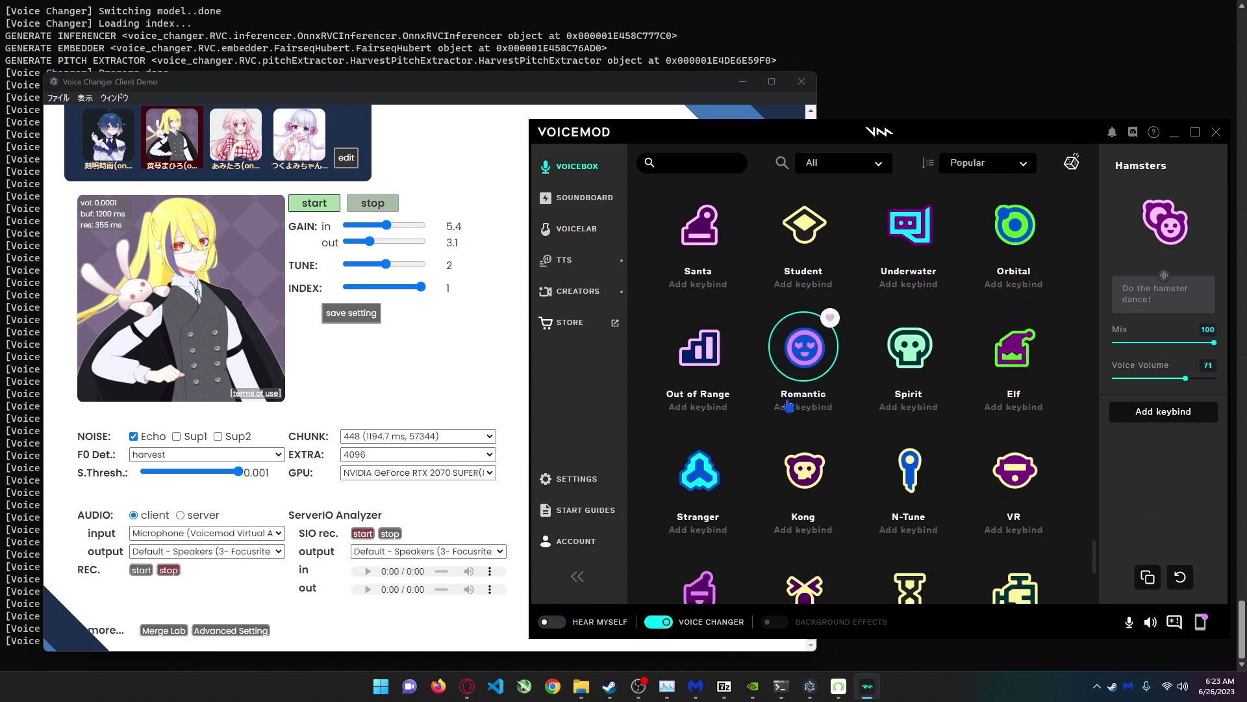
scroll(789, 390, down, 3)
scroll(784, 390, down, 1)
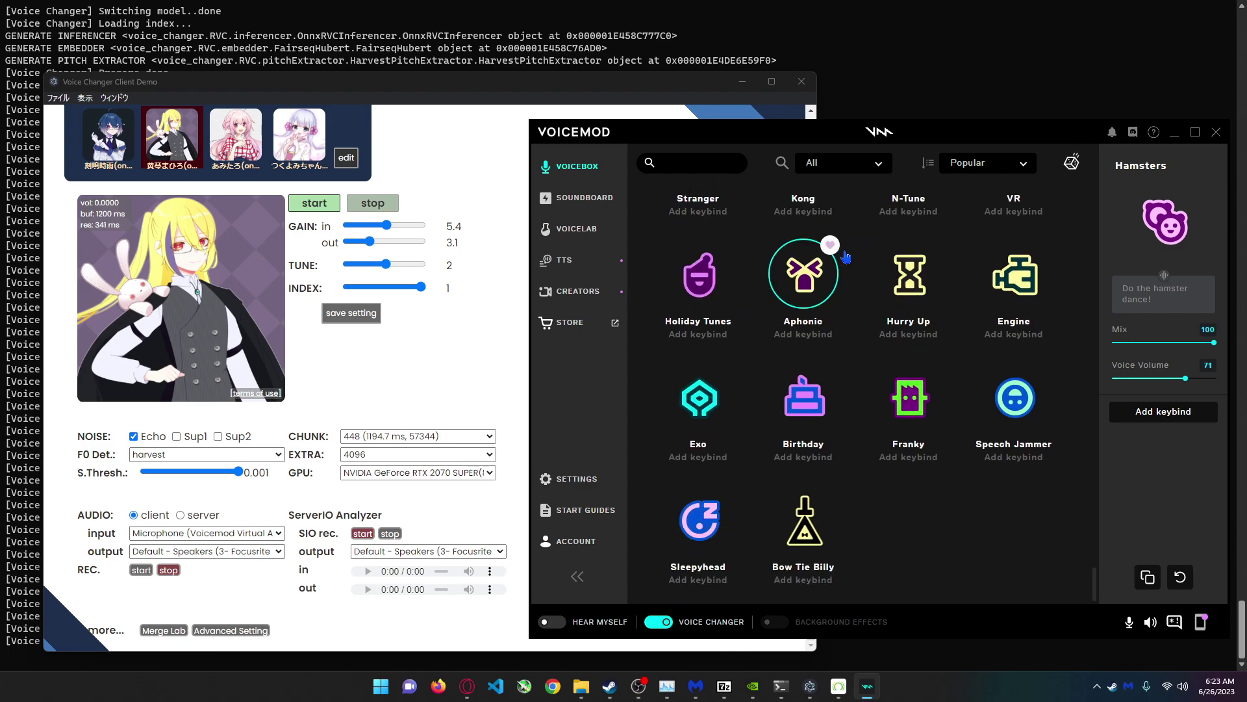
scroll(961, 455, up, 3)
scroll(961, 455, up, 3)
scroll(961, 455, up, 3)
scroll(961, 455, up, 3)
scroll(961, 456, up, 3)
scroll(961, 455, up, 3)
scroll(961, 455, up, 1)
scroll(878, 492, up, 3)
scroll(857, 469, up, 2)
scroll(838, 443, up, 3)
scroll(824, 419, up, 3)
scroll(814, 417, up, 2)
scroll(785, 410, up, 5)
scroll(760, 405, up, 2)
scroll(749, 402, up, 2)
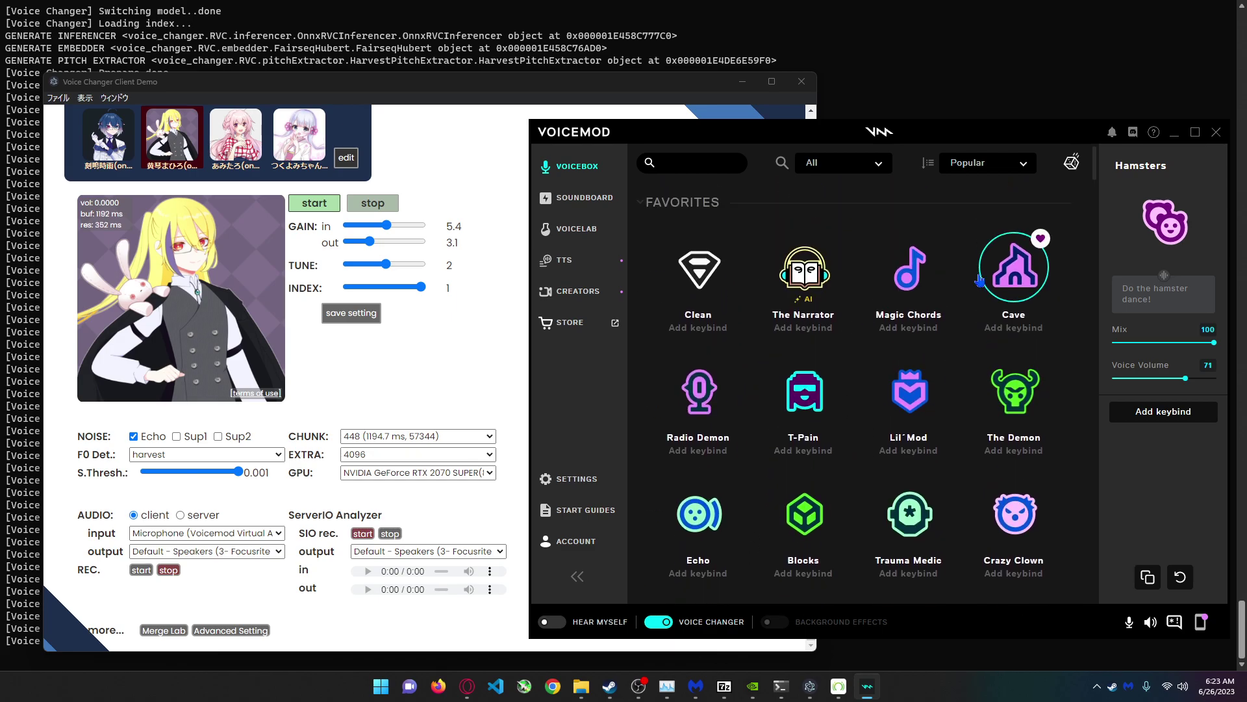
scroll(941, 380, down, 1)
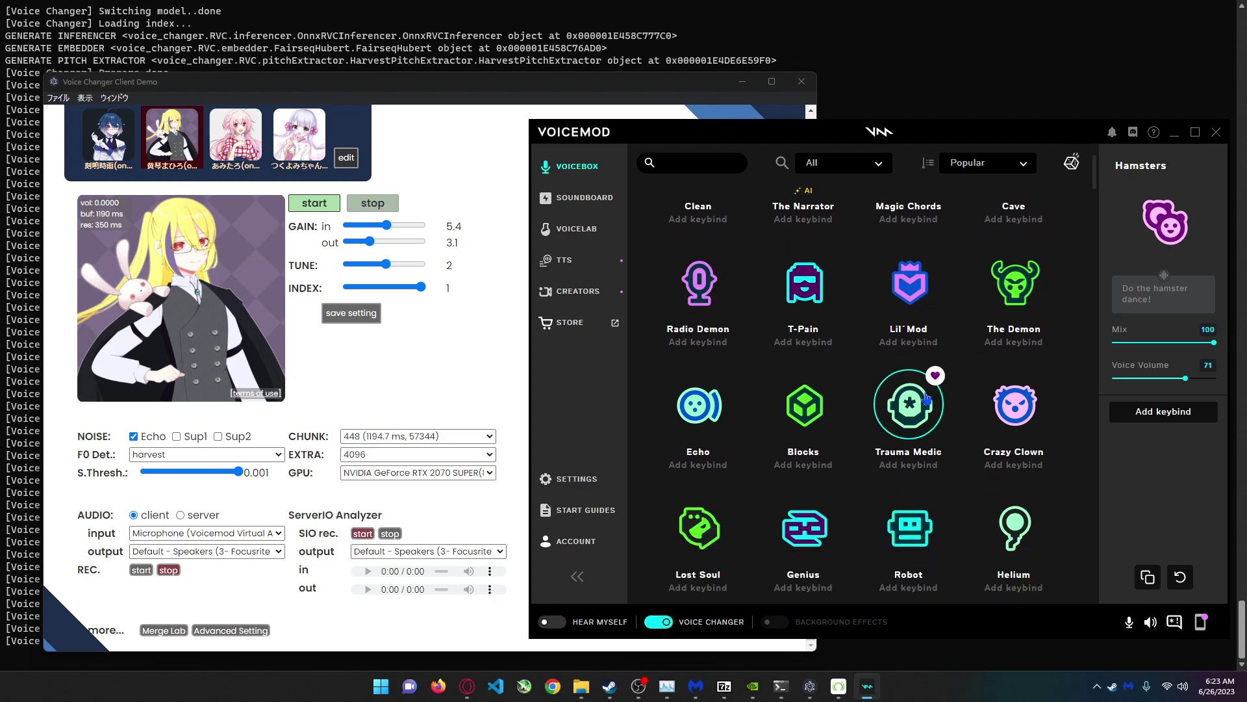
Go from Lil'Mod to Helium and lower Helium's pitch from 11 to 5.
click(926, 310)
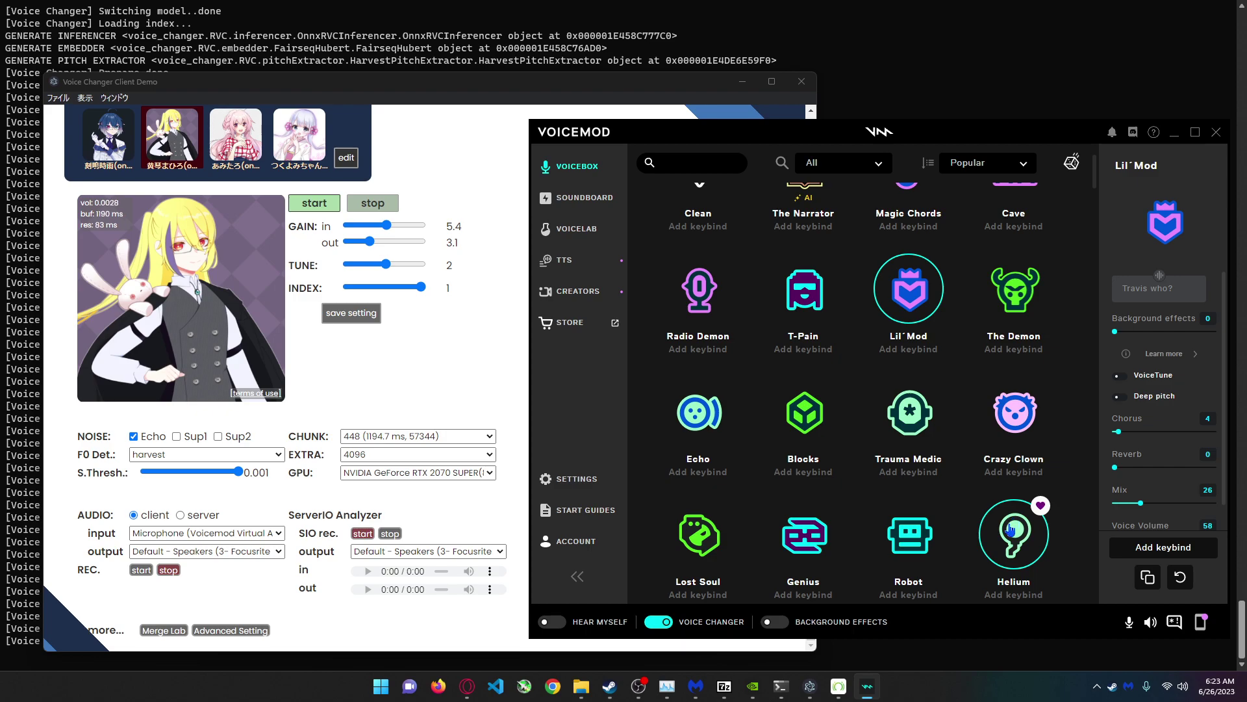
click(1012, 529)
scroll(1012, 530, down, 5)
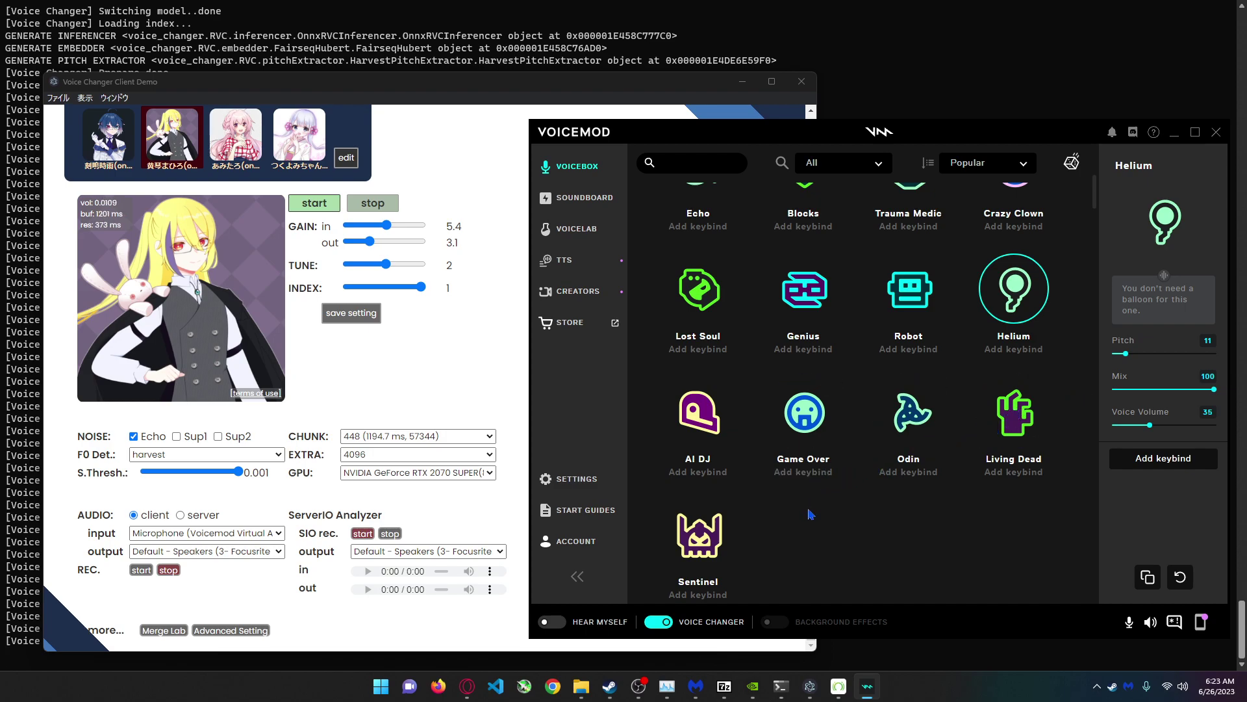
drag(1126, 353, 1121, 354)
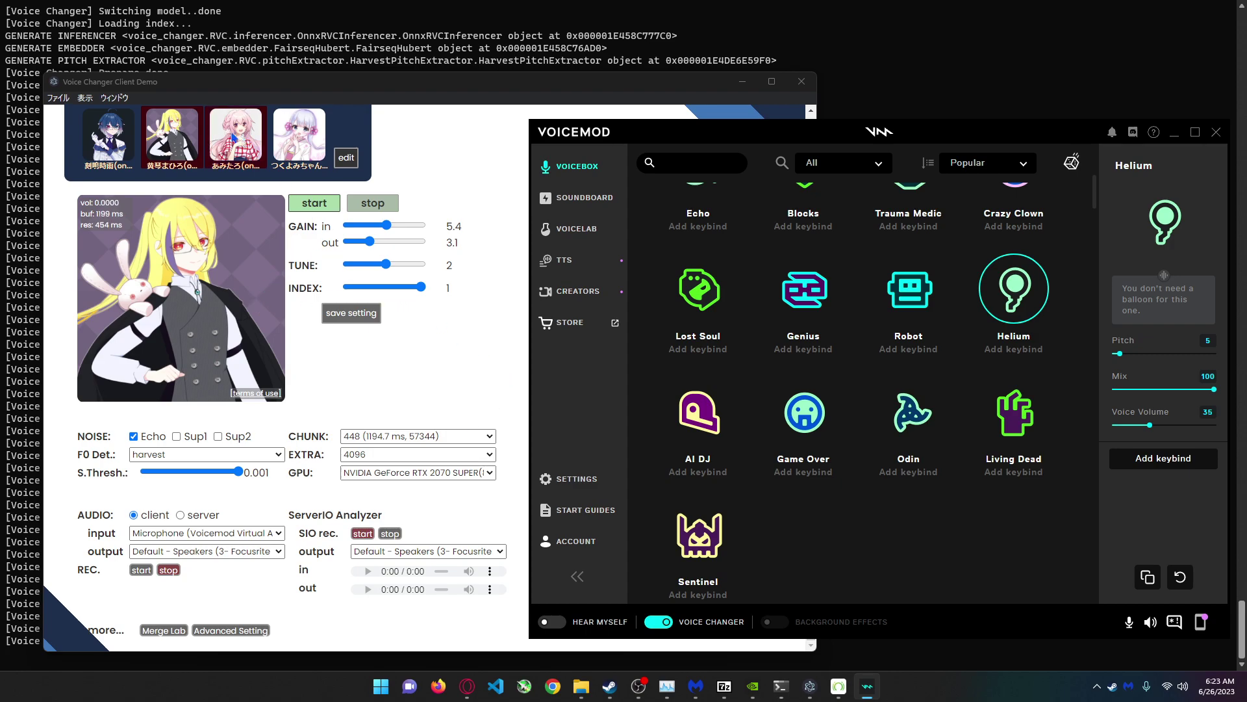
Reposition the client window and select the blue-haired character model.
click(355, 333)
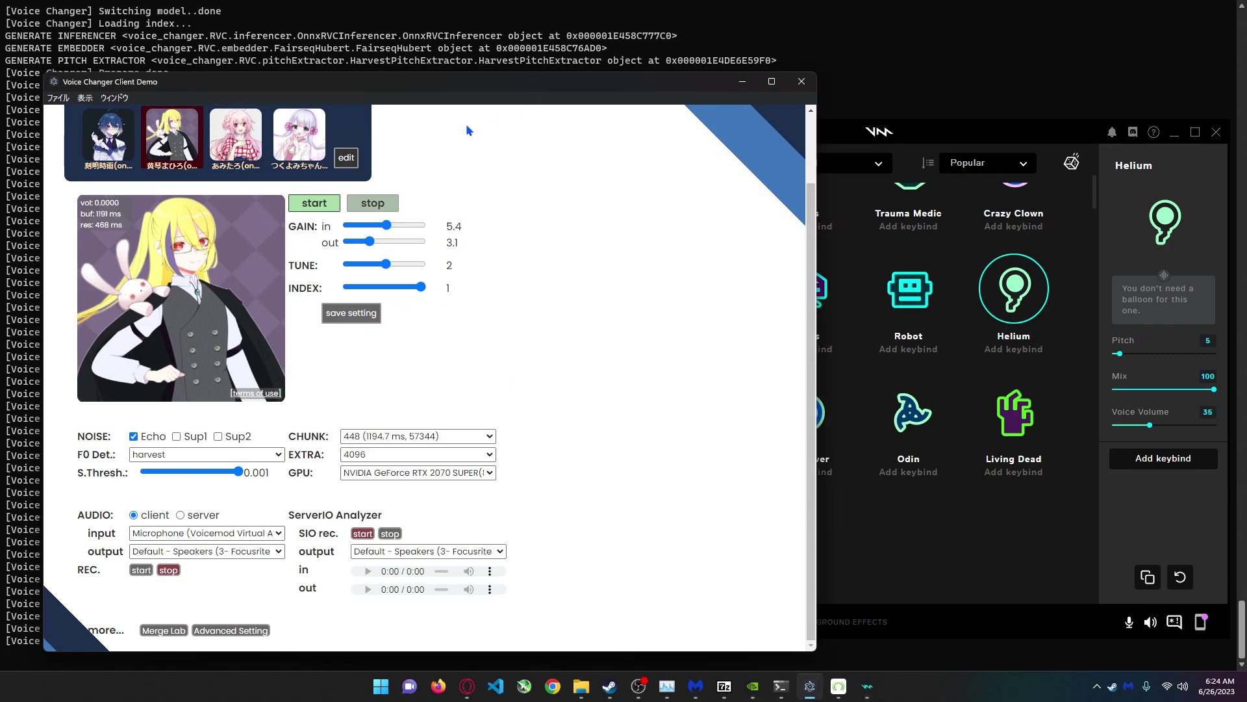
mouse_move(505, 92)
mouse_down()
mouse_move(606, 50)
mouse_move(582, 56)
mouse_up()
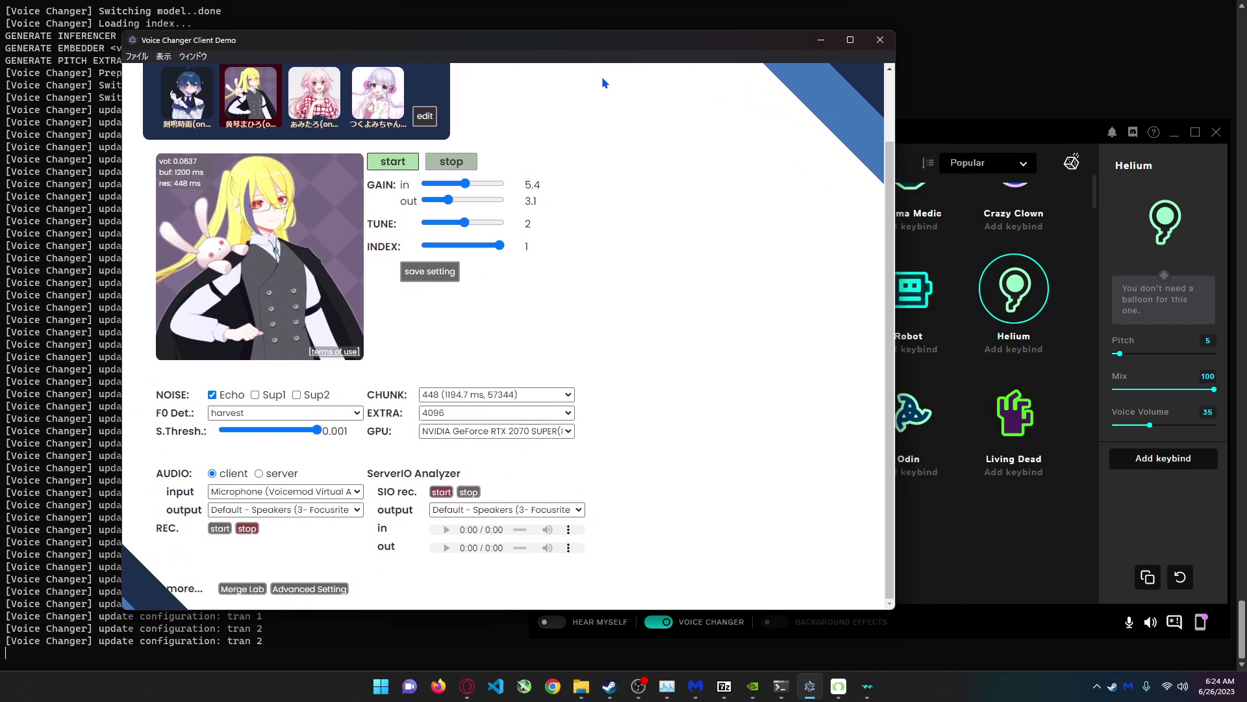
click(992, 536)
click(454, 342)
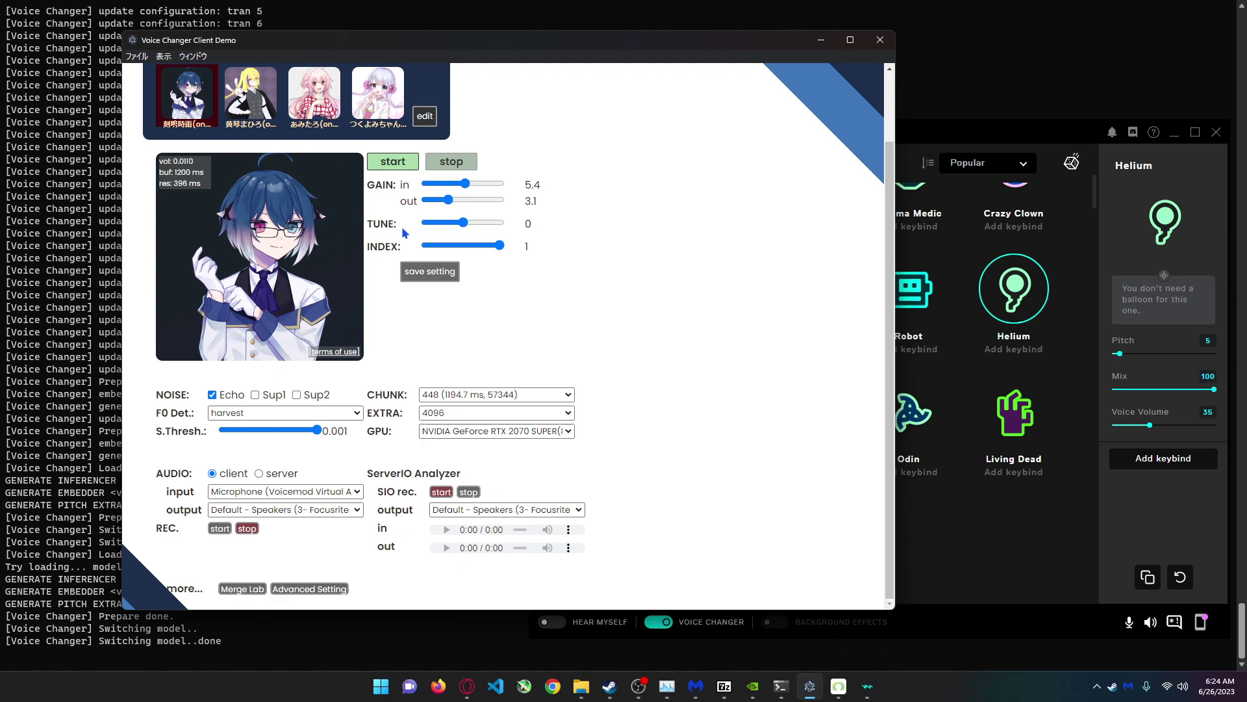
Fine-tune the model's pitch tune to 3 with the arrow keys.
click(465, 222)
key(Right)
key(Right)
key(Right)
key(Left)
key(Left)
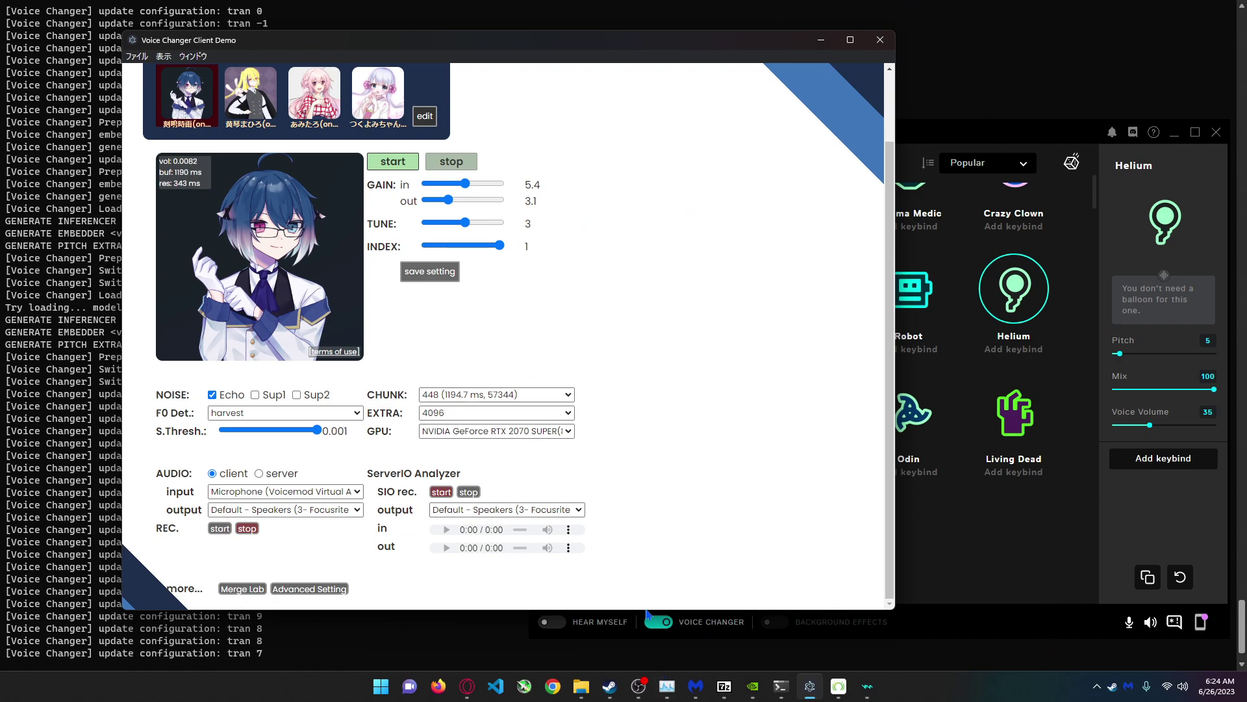
Pick Clean from Voicemod Favorites and stop the RVC client, toggling Hear Myself on then off.
click(571, 624)
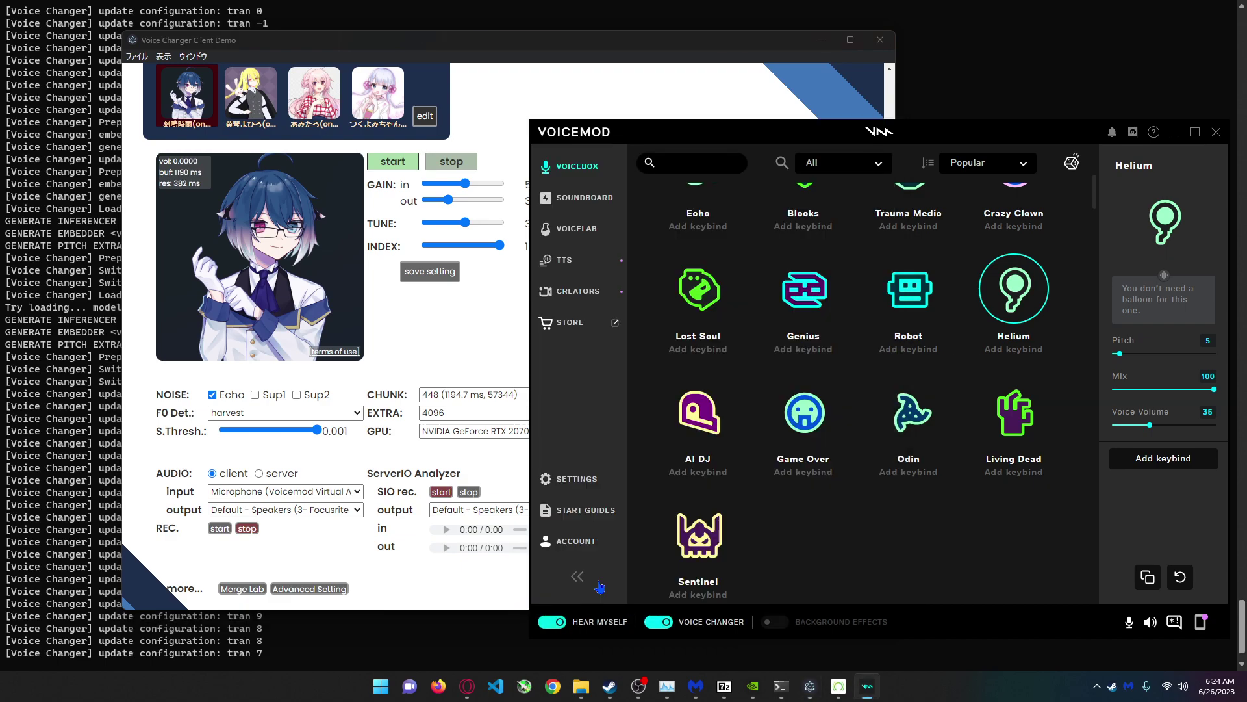
scroll(735, 334, up, 1)
click(699, 268)
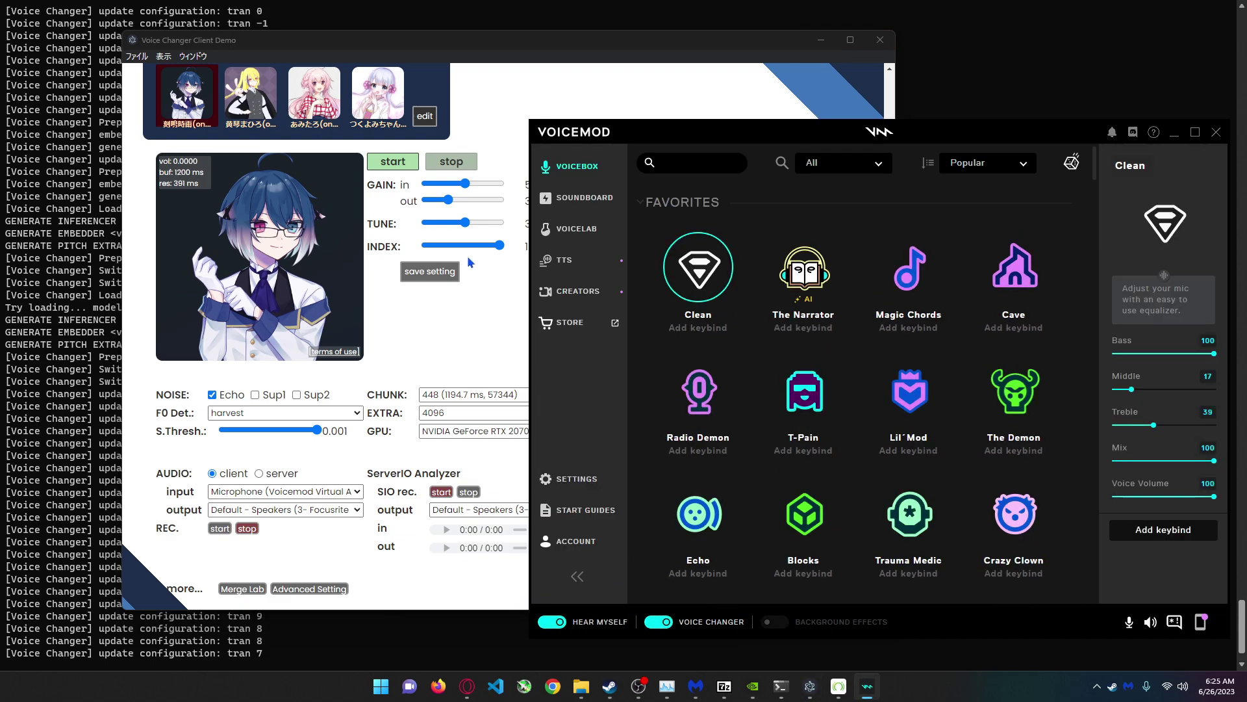
click(451, 161)
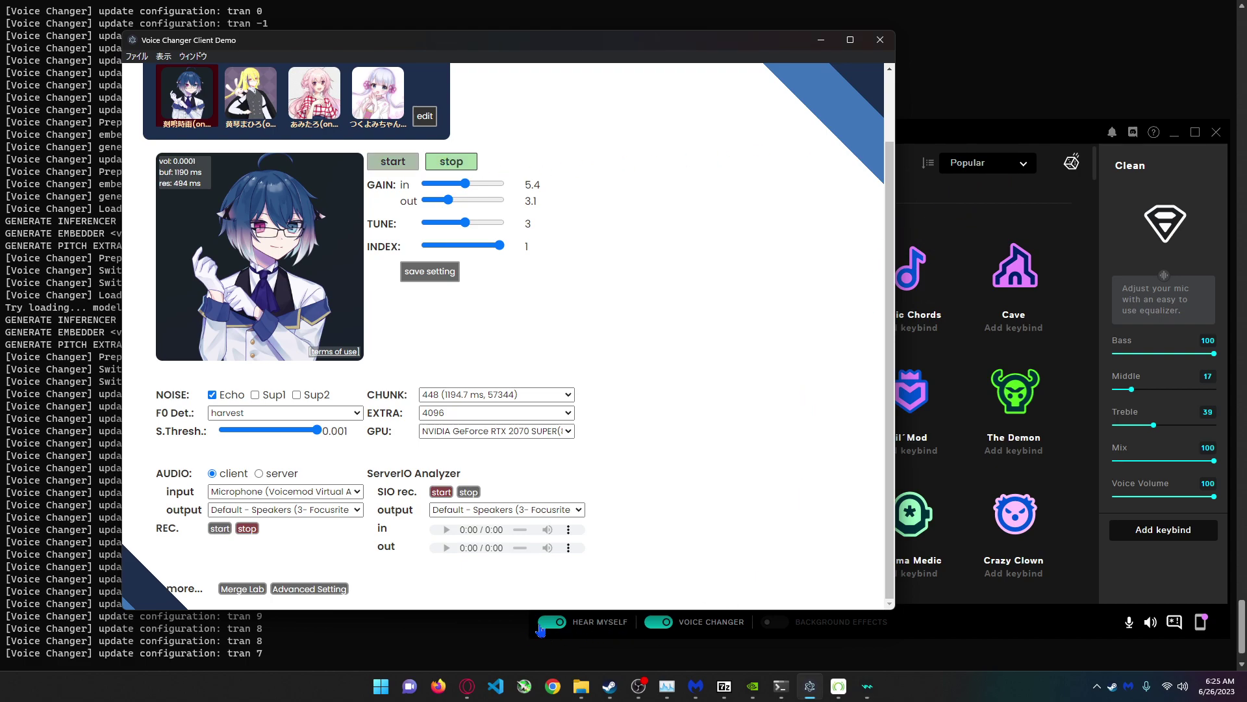
click(552, 623)
Bring OBS Studio forward and leave its Mic/Aux channel unmuted while recording continues.
click(638, 686)
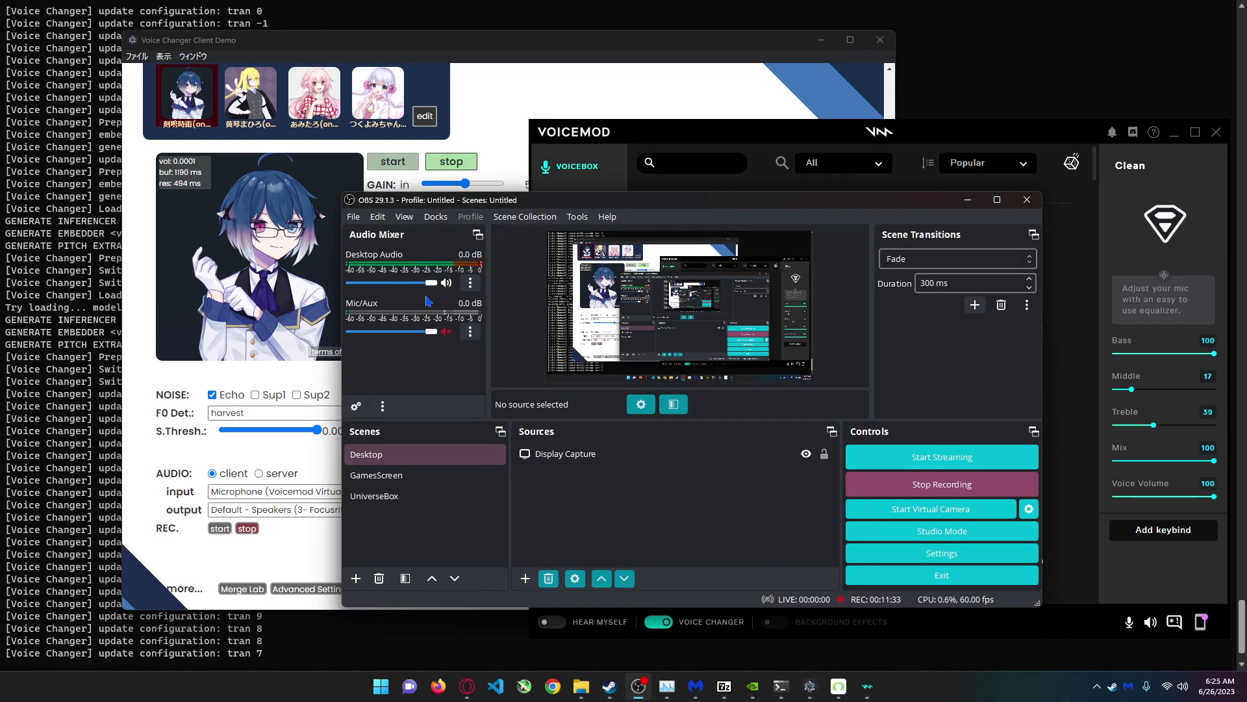
click(445, 332)
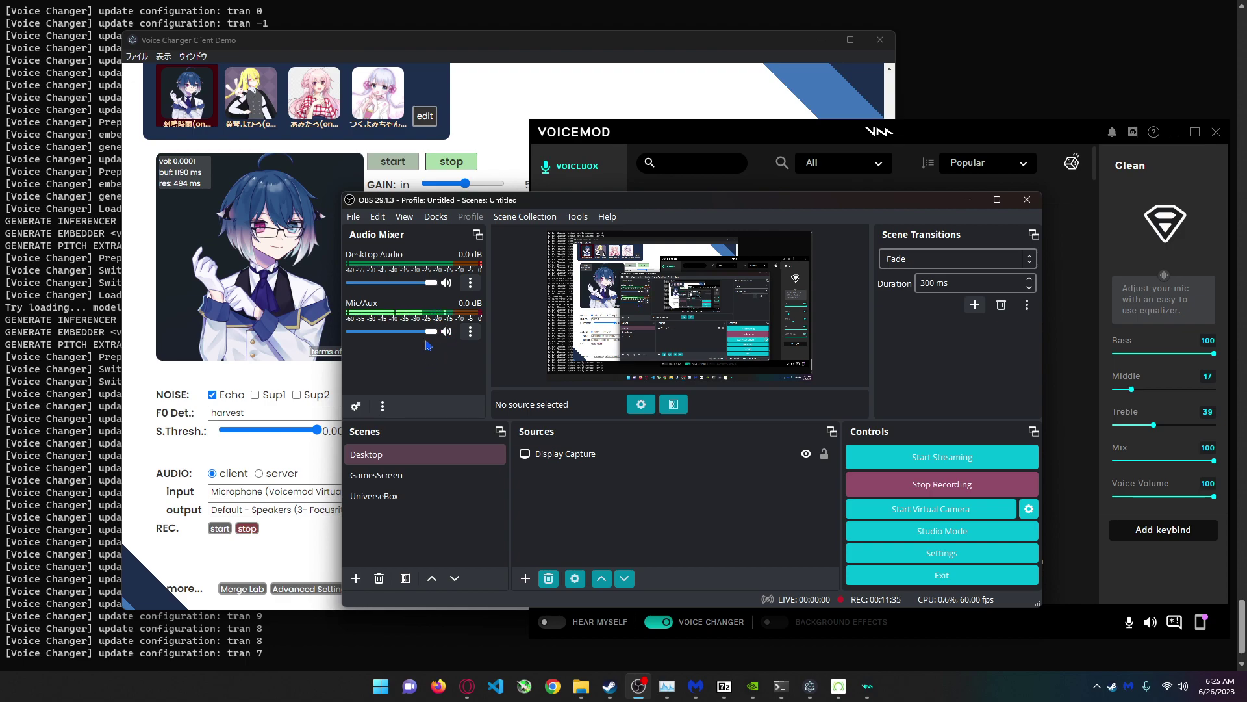